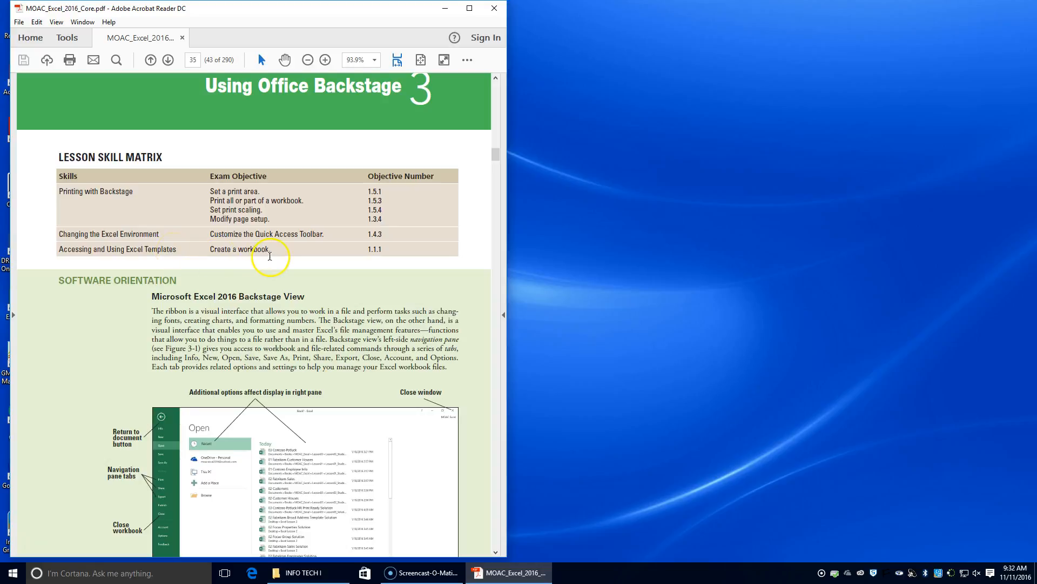
Open the 03 Contoso Potluck workbook from the Excel - MOAC > Data_Files > 03 folder and enable editing.
{"action": "scroll", "coordinate": [271, 255], "scroll_direction": "down", "scroll_amount": 8}
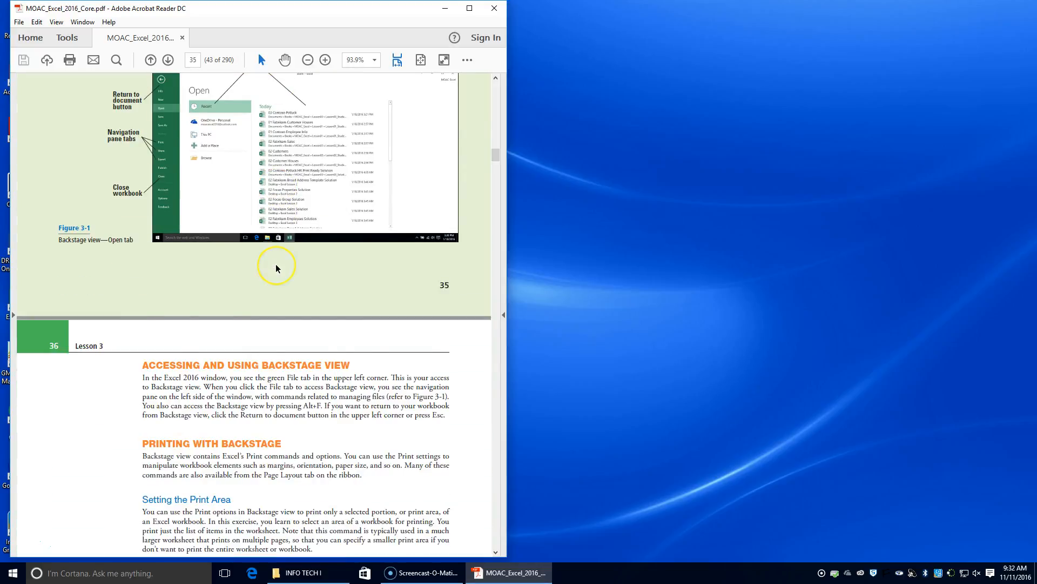
{"action": "scroll", "coordinate": [275, 268], "scroll_direction": "down", "scroll_amount": 3}
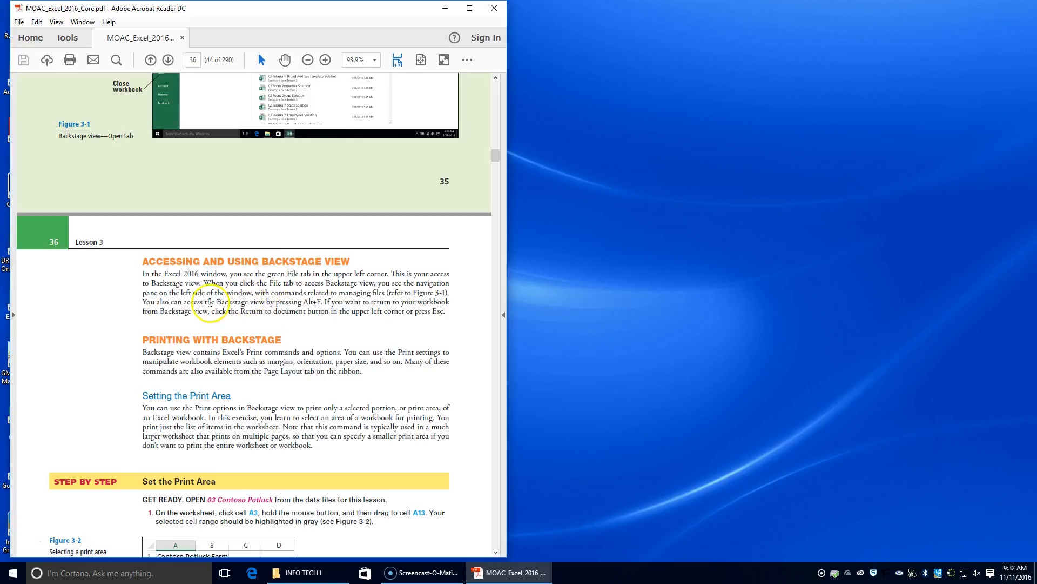
{"action": "scroll", "coordinate": [259, 316], "scroll_direction": "down", "scroll_amount": 1}
{"action": "scroll", "coordinate": [254, 319], "scroll_direction": "down", "scroll_amount": 1}
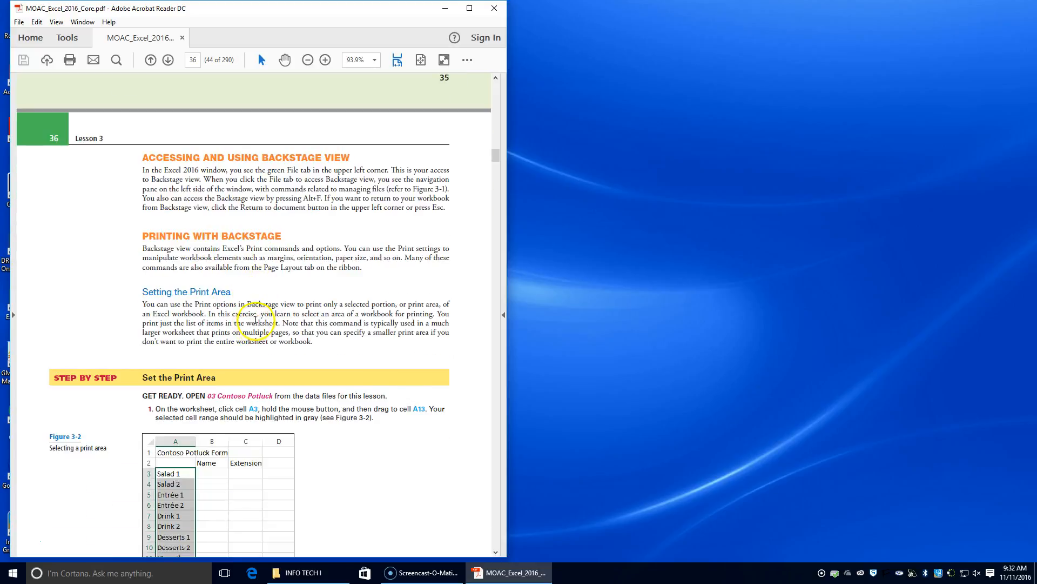
{"action": "scroll", "coordinate": [184, 351], "scroll_direction": "down", "scroll_amount": 1}
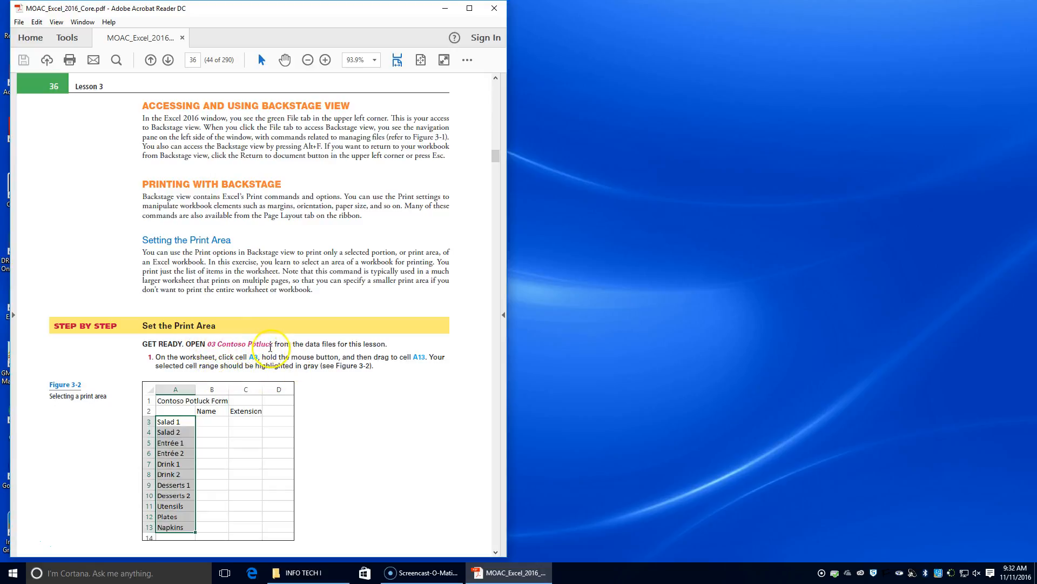
{"action": "left_click", "coordinate": [323, 576]}
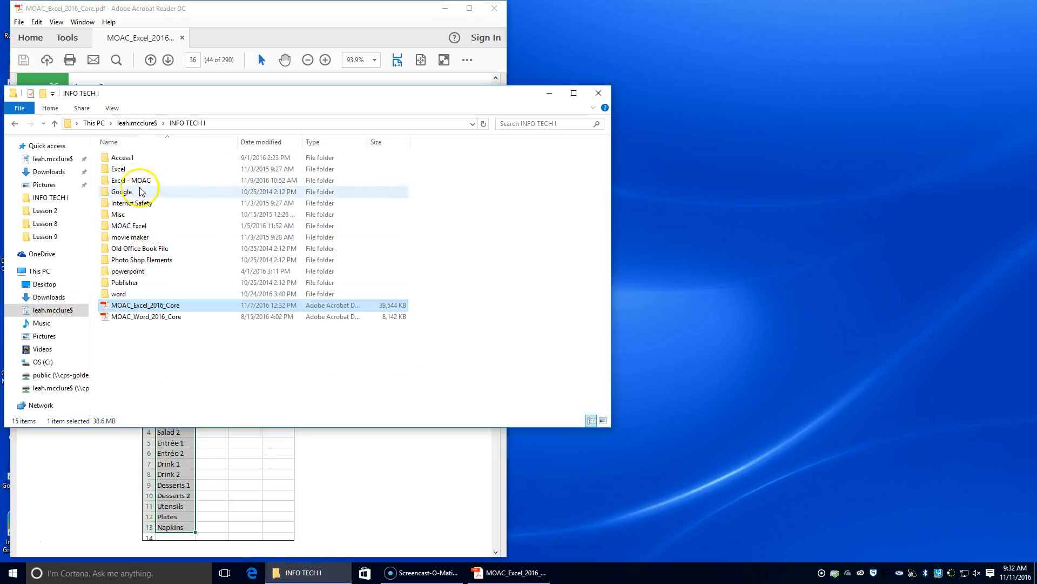
{"action": "double_click", "coordinate": [142, 180]}
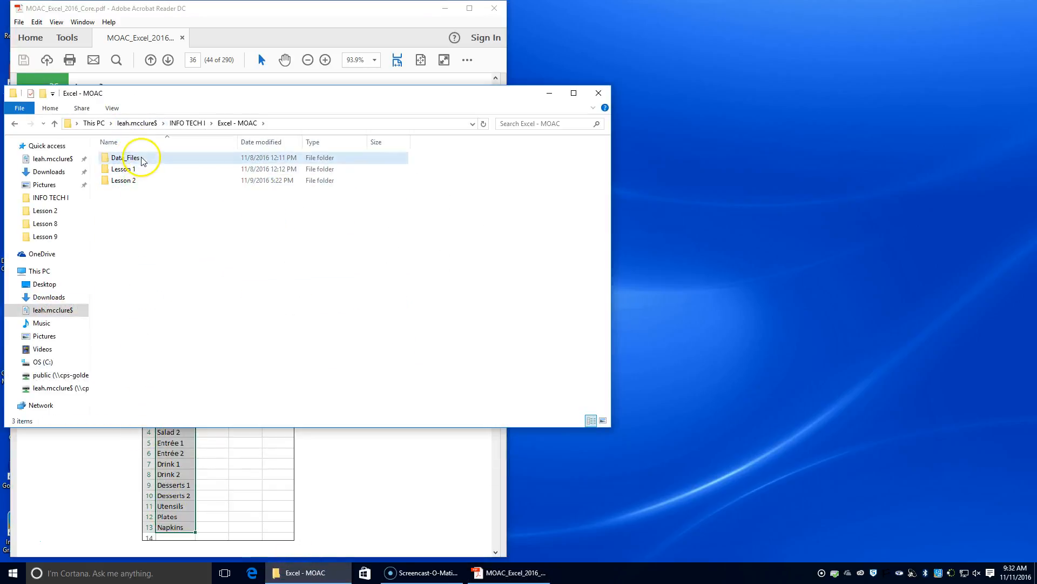
{"action": "double_click", "coordinate": [141, 157]}
{"action": "double_click", "coordinate": [144, 181]}
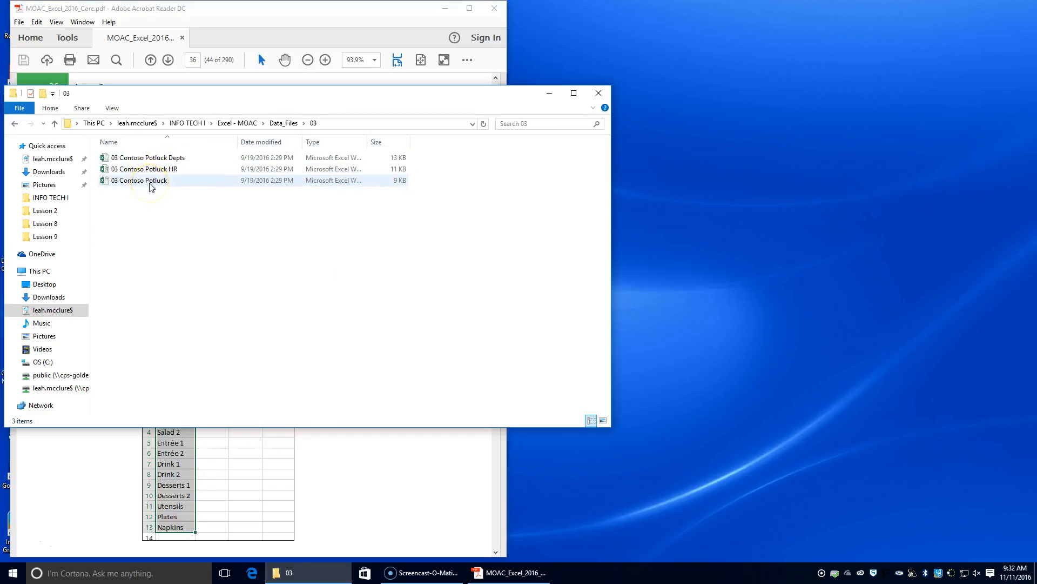
{"action": "double_click", "coordinate": [151, 185]}
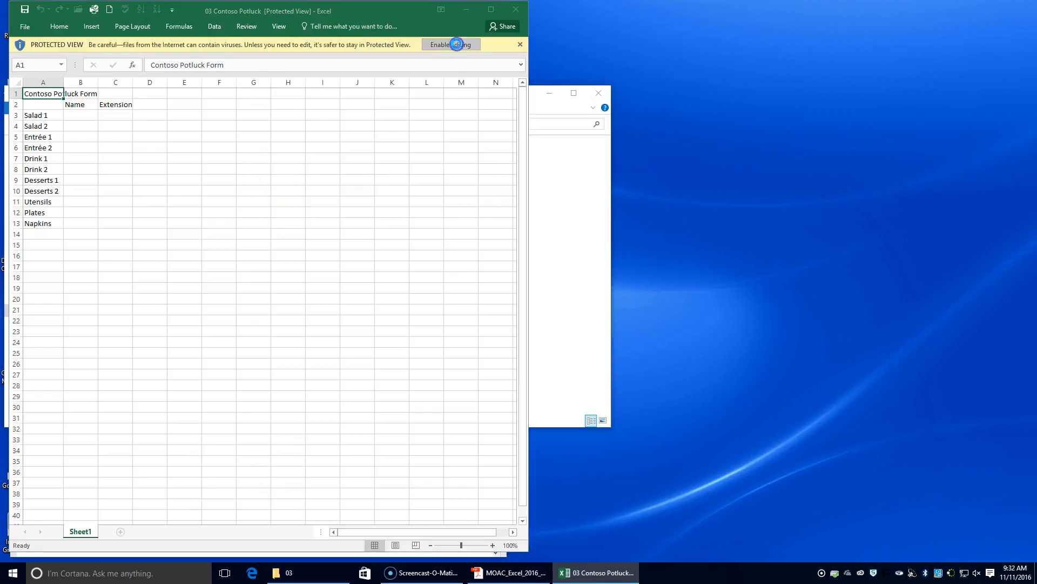
{"action": "left_click", "coordinate": [457, 44]}
Place the workbook window side by side with the PDF textbook and close the file folder window.
{"action": "left_click_drag", "start_coordinate": [400, 35], "coordinate": [894, 10]}
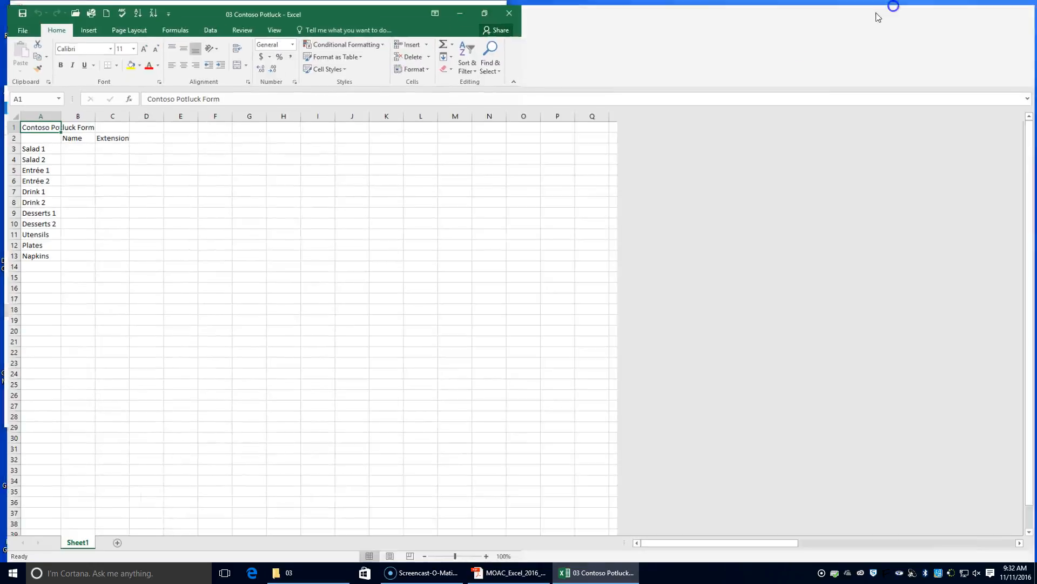
{"action": "left_click", "coordinate": [1004, 7]}
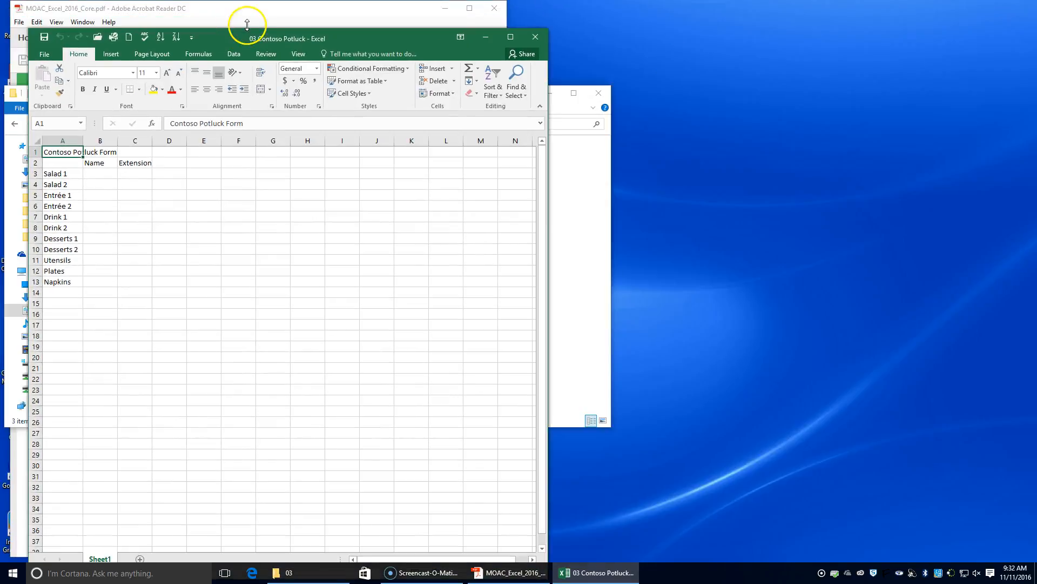
{"action": "left_click_drag", "start_coordinate": [336, 34], "coordinate": [1035, 17]}
{"action": "left_click_drag", "start_coordinate": [830, 11], "coordinate": [826, 13]}
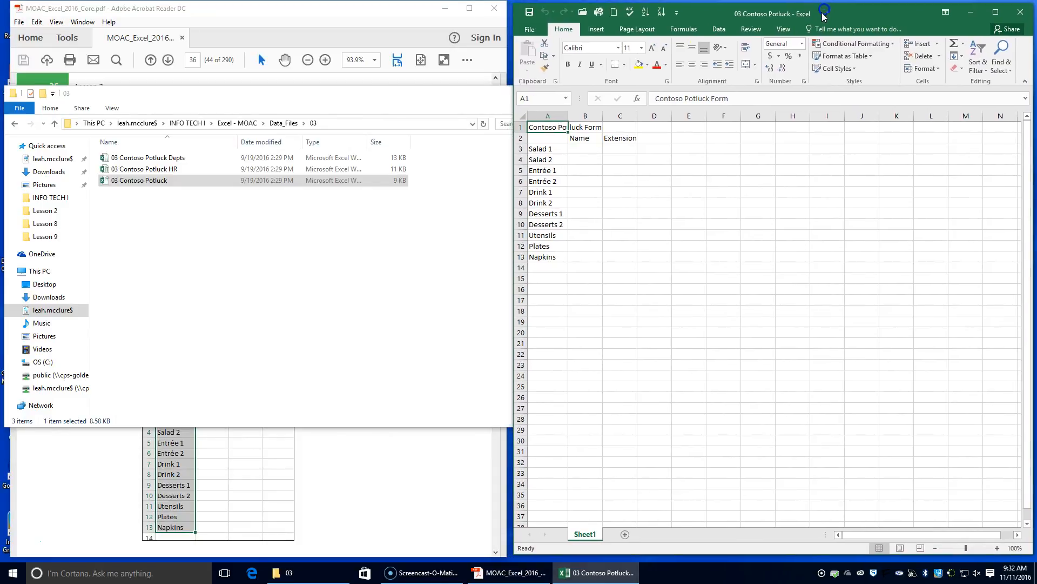
{"action": "left_click", "coordinate": [371, 101]}
{"action": "left_click", "coordinate": [602, 99]}
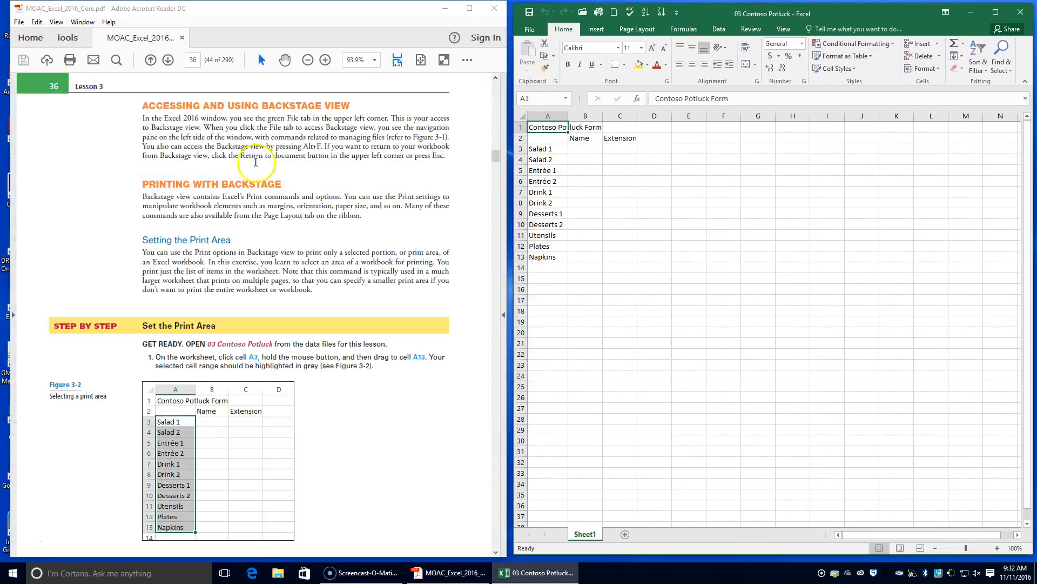
Select the potluck item list in cells A3 through A13, following step 1 of the Set the Print Area exercise.
{"action": "scroll", "coordinate": [256, 249], "scroll_direction": "down", "scroll_amount": 2}
{"action": "left_click_drag", "start_coordinate": [156, 304], "coordinate": [248, 305]}
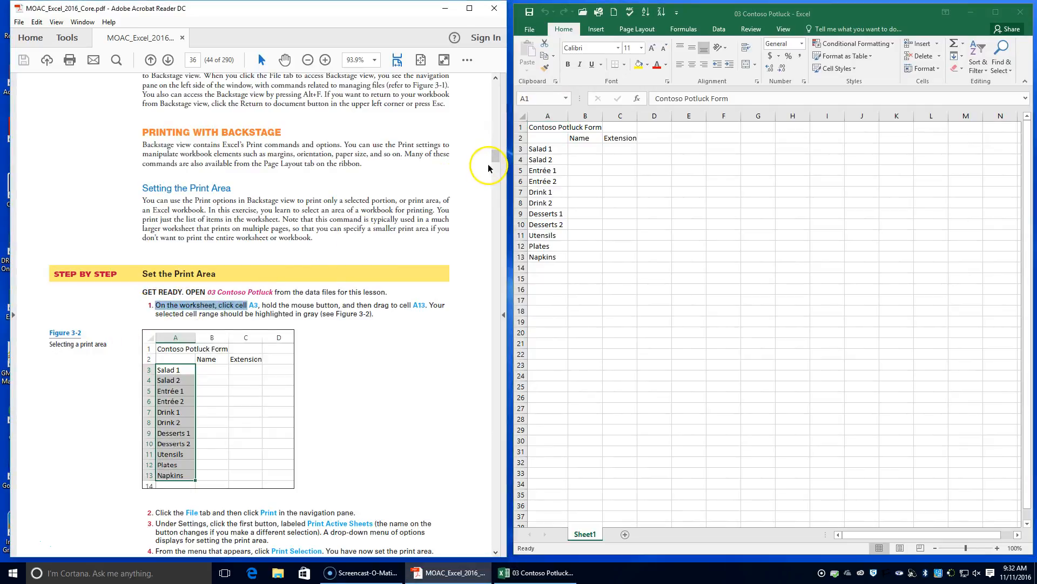
{"action": "left_click", "coordinate": [550, 152]}
{"action": "left_click", "coordinate": [548, 149]}
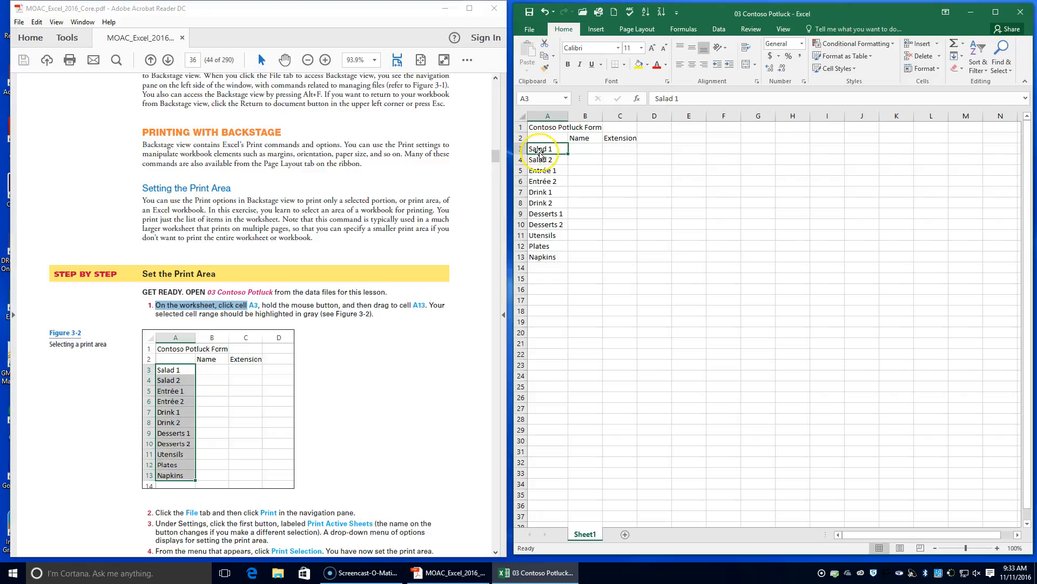
{"action": "left_click_drag", "start_coordinate": [539, 153], "coordinate": [549, 257]}
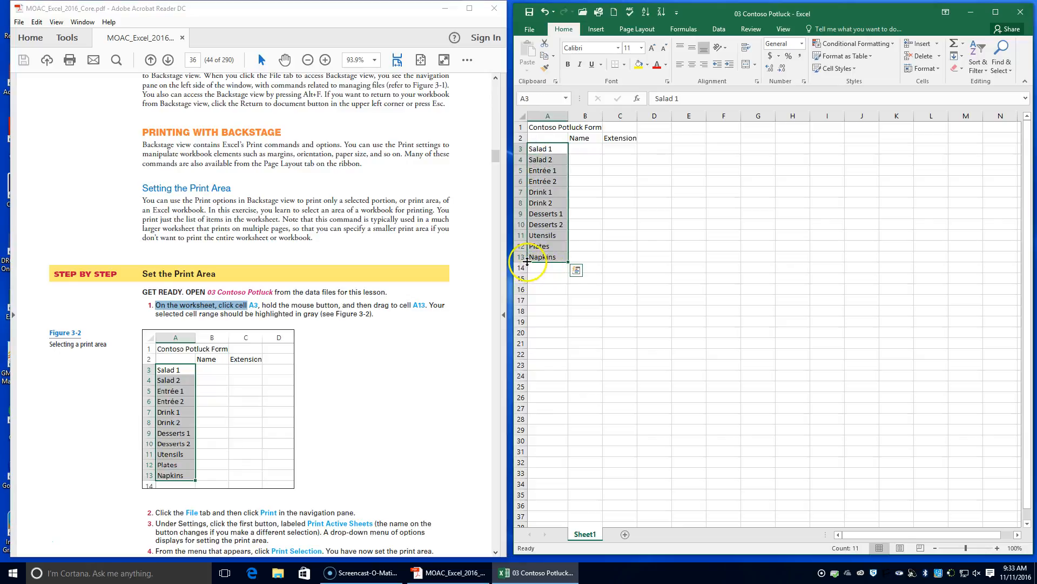
Set the print settings to Print Selection for the selected cells, and return to the worksheet without printing.
{"action": "scroll", "coordinate": [235, 328], "scroll_direction": "down", "scroll_amount": 3}
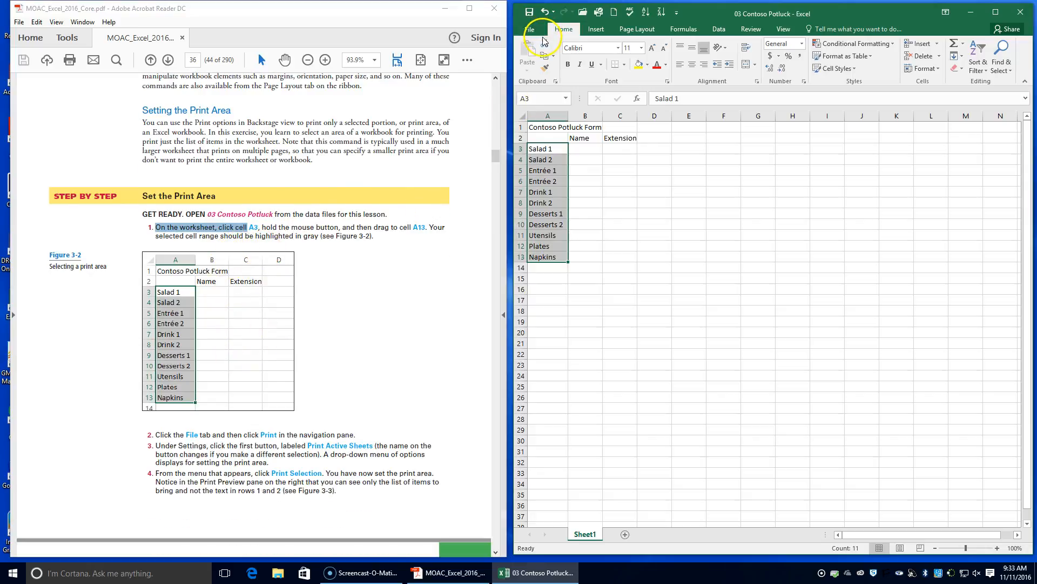
{"action": "left_click", "coordinate": [529, 30]}
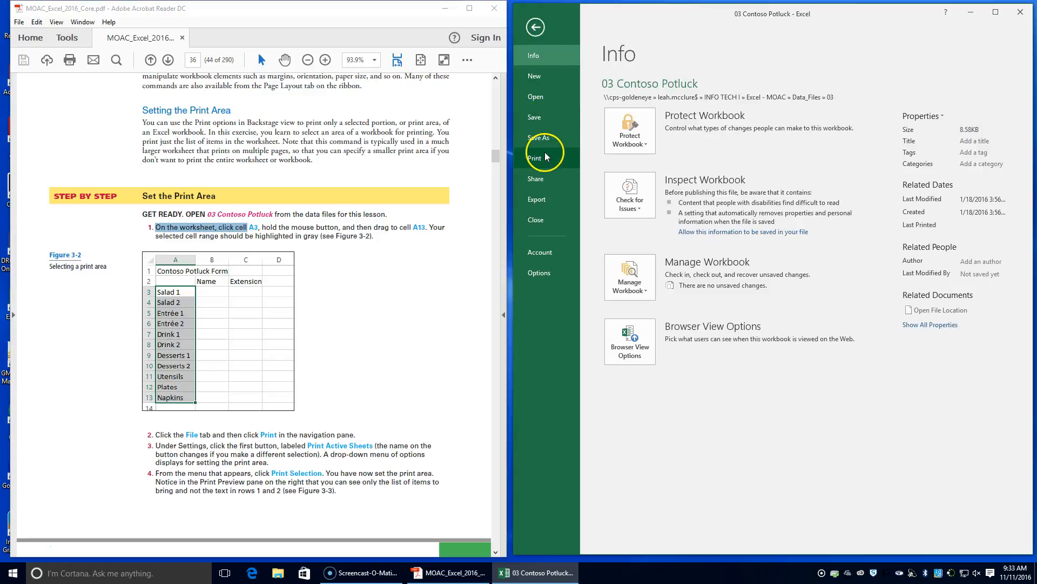
{"action": "left_click", "coordinate": [545, 157]}
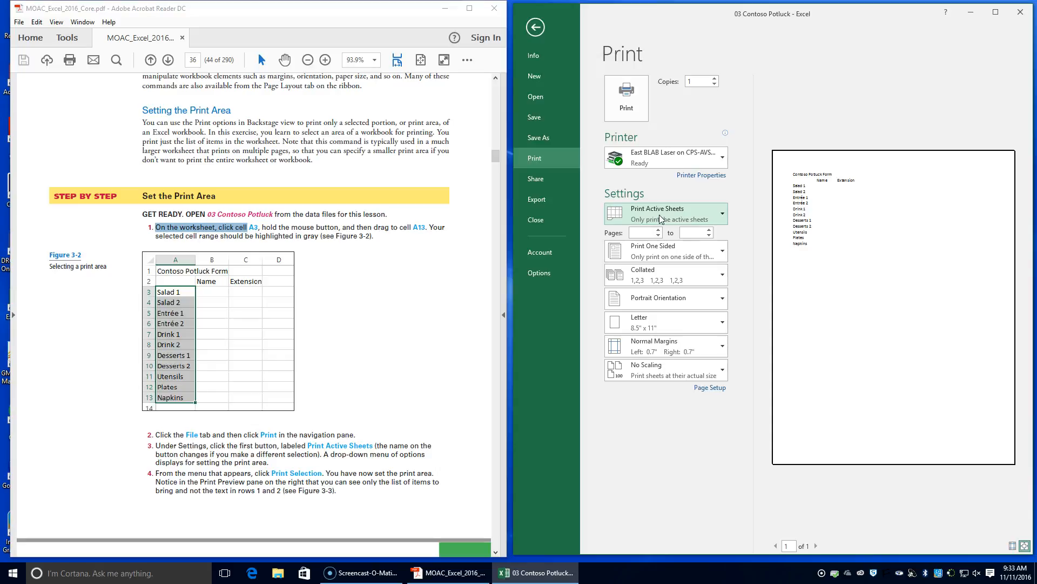
{"action": "left_click", "coordinate": [723, 215]}
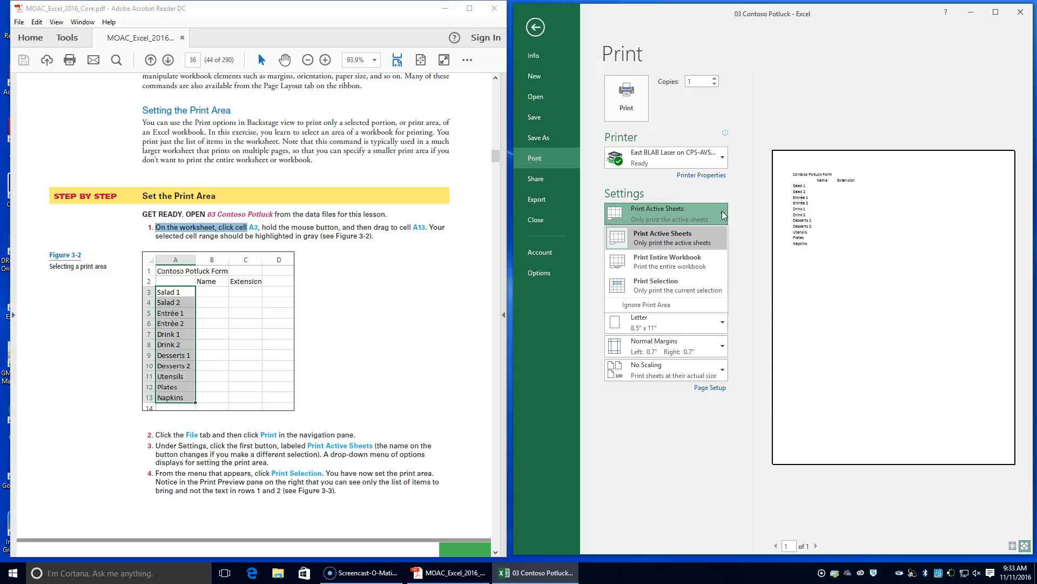
{"action": "left_click", "coordinate": [693, 282]}
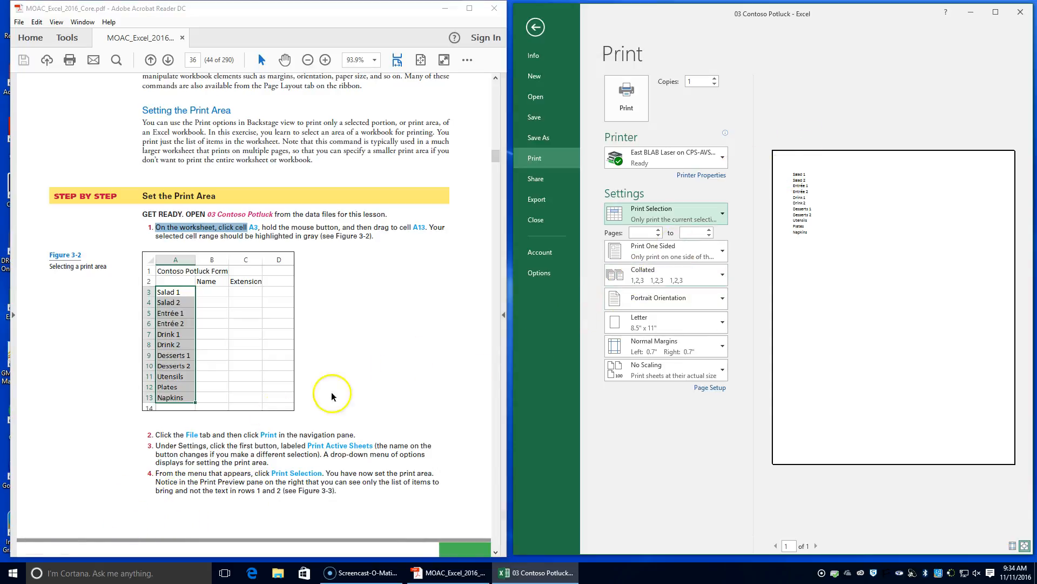
{"action": "scroll", "coordinate": [245, 441], "scroll_direction": "down", "scroll_amount": 3}
{"action": "scroll", "coordinate": [248, 441], "scroll_direction": "down", "scroll_amount": 2}
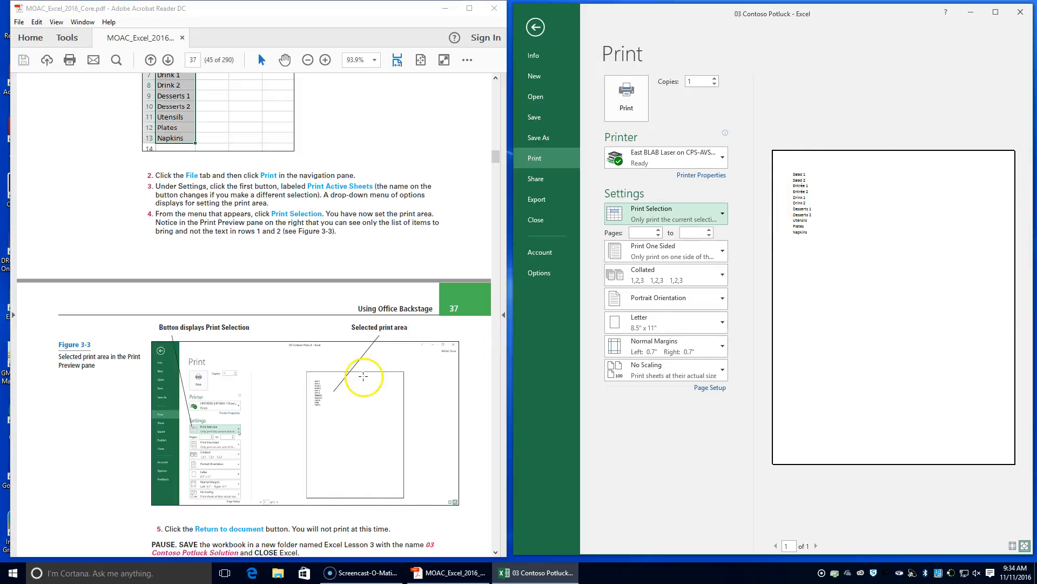
{"action": "scroll", "coordinate": [267, 475], "scroll_direction": "down", "scroll_amount": 2}
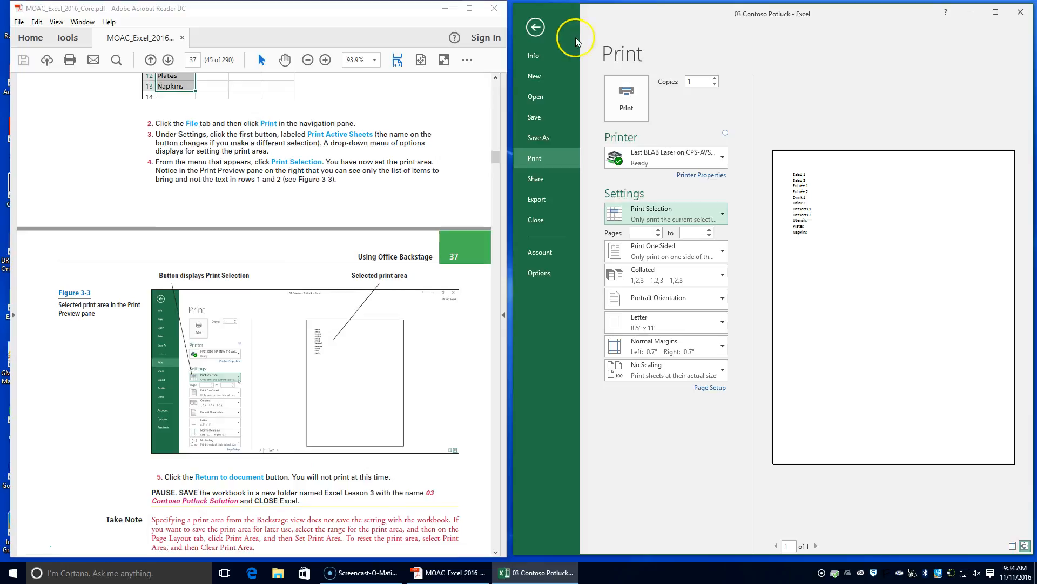
{"action": "left_click", "coordinate": [536, 28]}
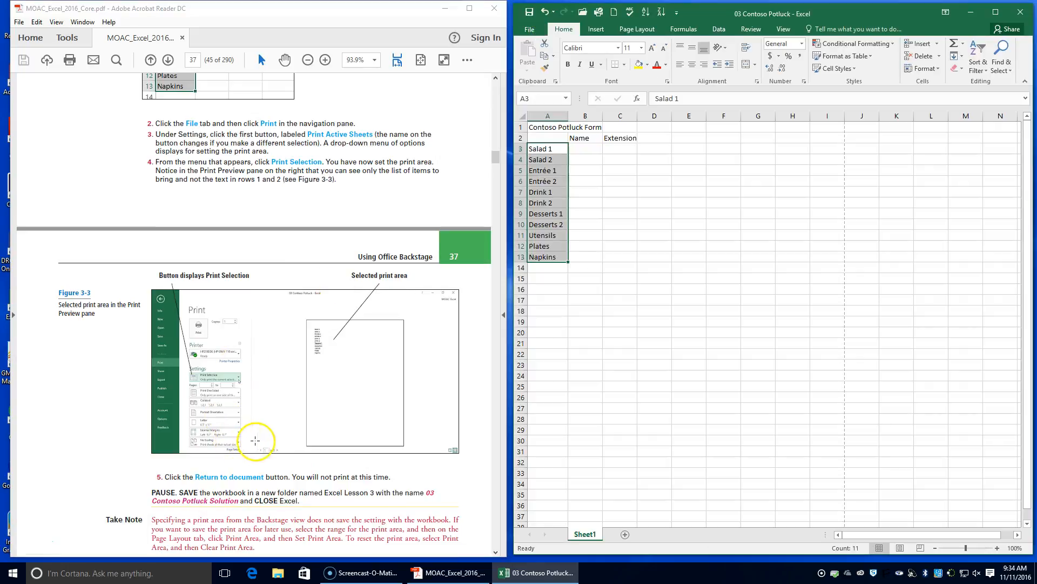
Start saving a copy of the workbook, creating and opening a new folder named Lesson 3 inside Excel - MOAC.
{"action": "scroll", "coordinate": [261, 440], "scroll_direction": "down", "scroll_amount": 1}
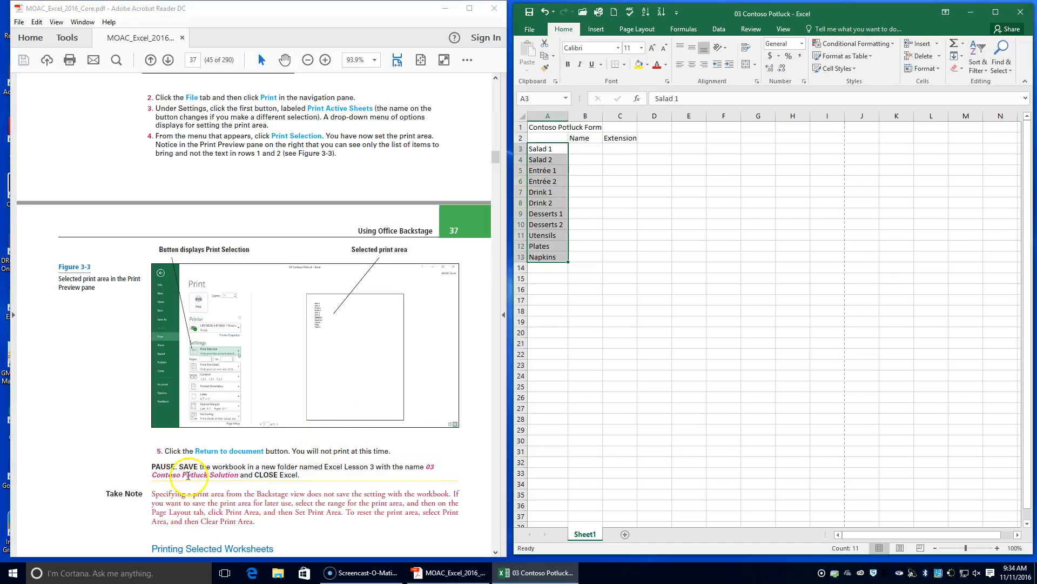
{"action": "left_click", "coordinate": [530, 29]}
{"action": "left_click", "coordinate": [538, 138]}
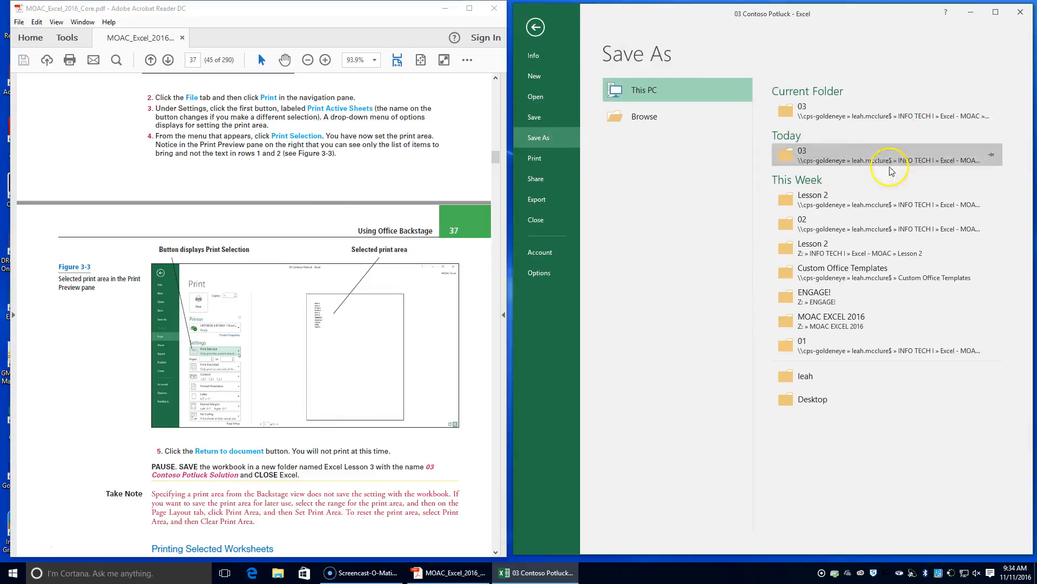
{"action": "left_click", "coordinate": [866, 205]}
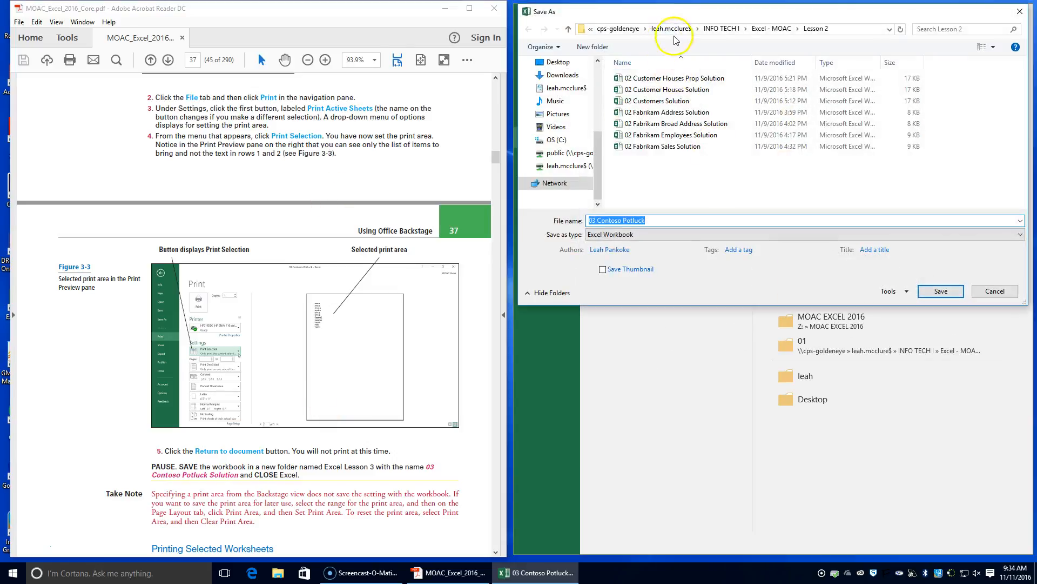
{"action": "left_click", "coordinate": [778, 29]}
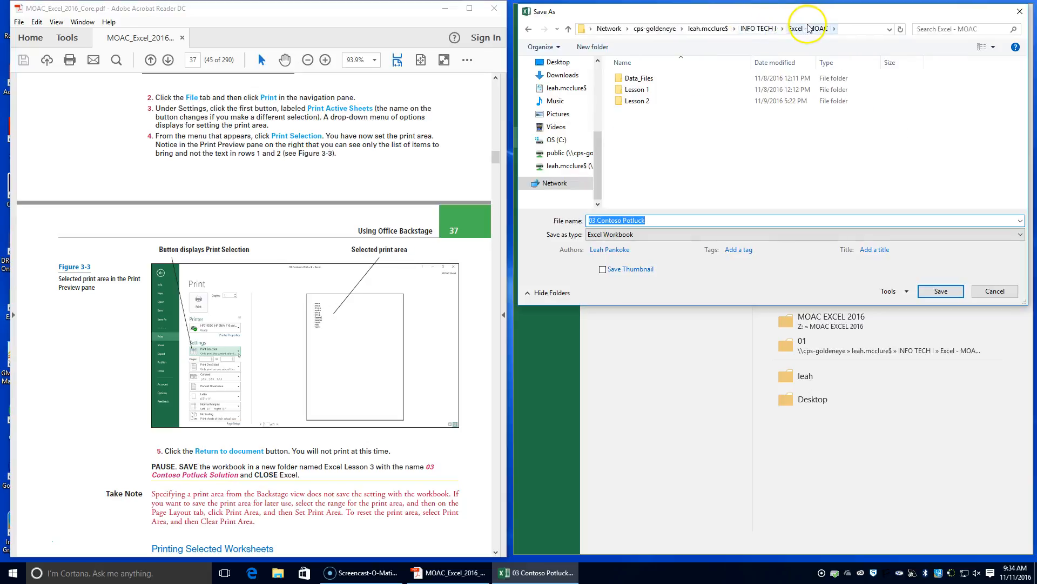
{"action": "left_click", "coordinate": [591, 48]}
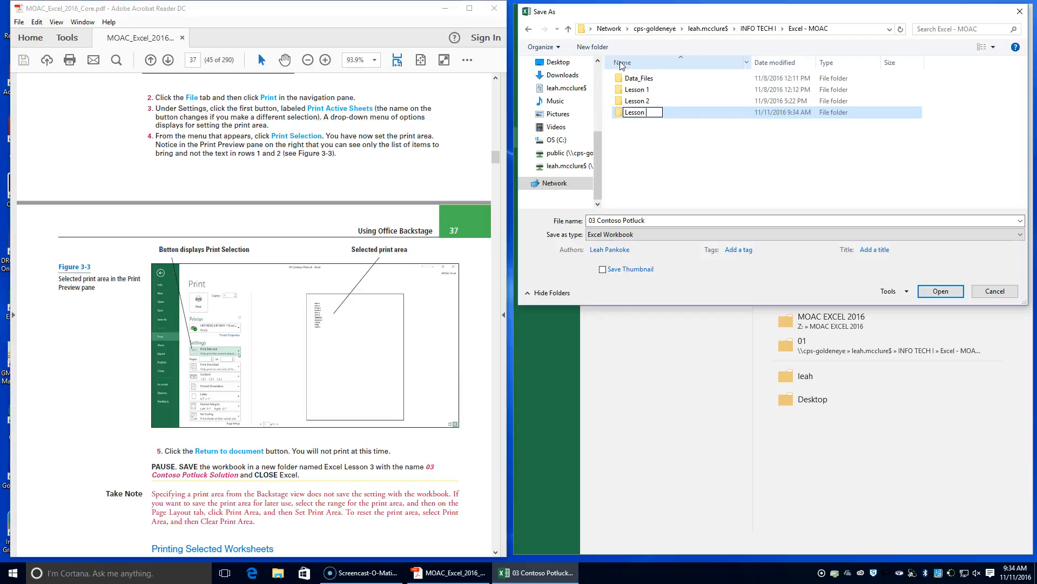
{"action": "double_click", "coordinate": [619, 116]}
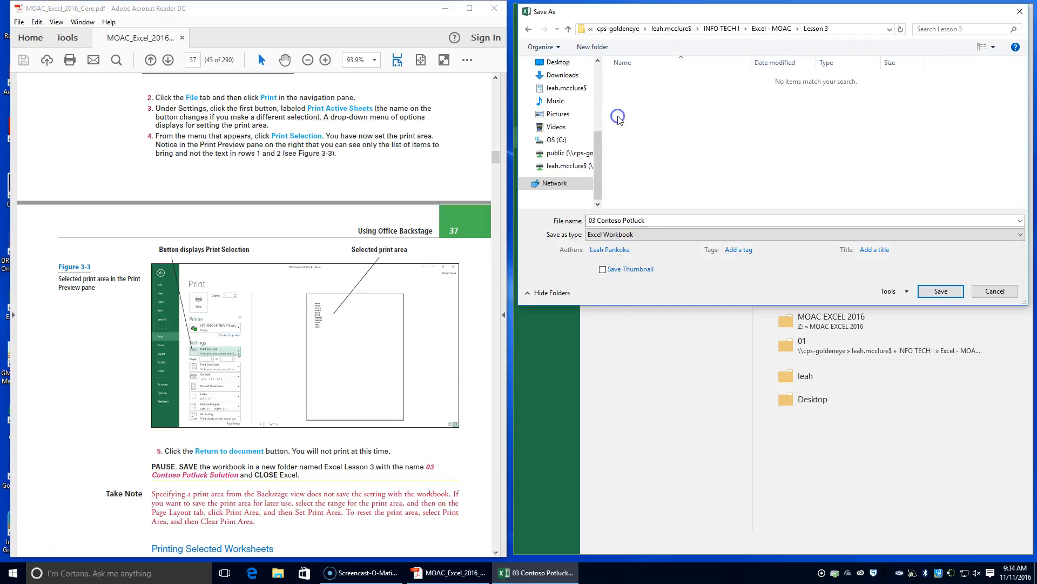
Save the workbook as 03 Contoso Potluck Solution in the Lesson 3 folder.
{"action": "left_click", "coordinate": [659, 220]}
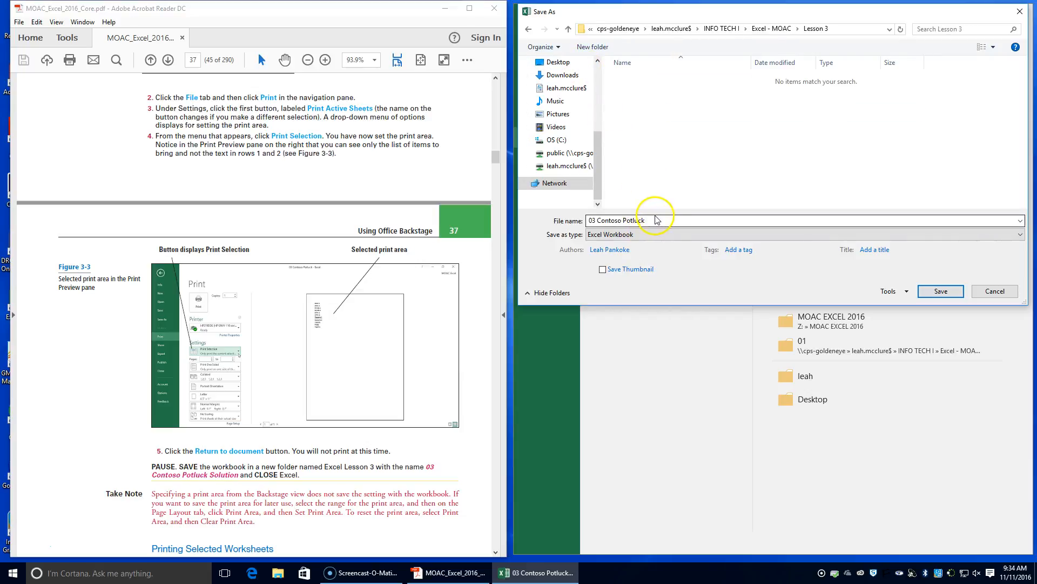
{"action": "double_click", "coordinate": [653, 218]}
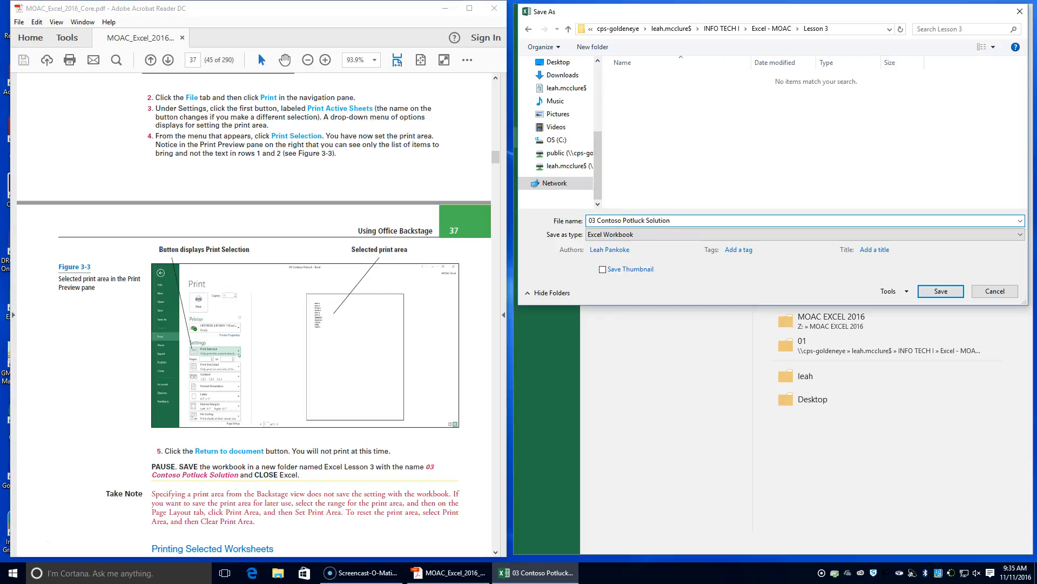
{"action": "left_click", "coordinate": [939, 291]}
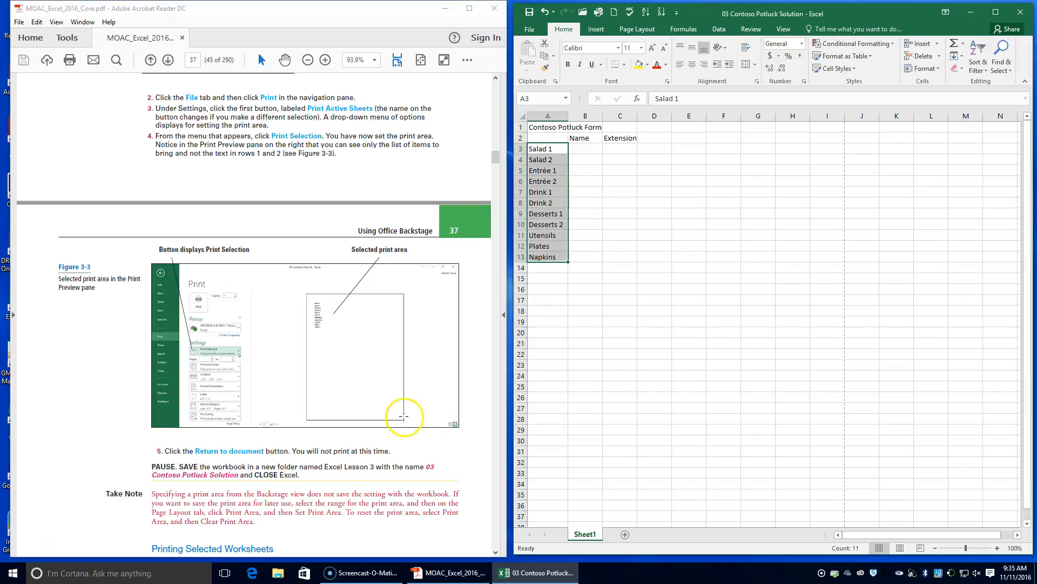
Close the solution workbook and review the Print Selected Worksheets exercise in the PDF textbook.
{"action": "scroll", "coordinate": [324, 415], "scroll_direction": "down", "scroll_amount": 2}
{"action": "scroll", "coordinate": [324, 415], "scroll_direction": "down", "scroll_amount": 3}
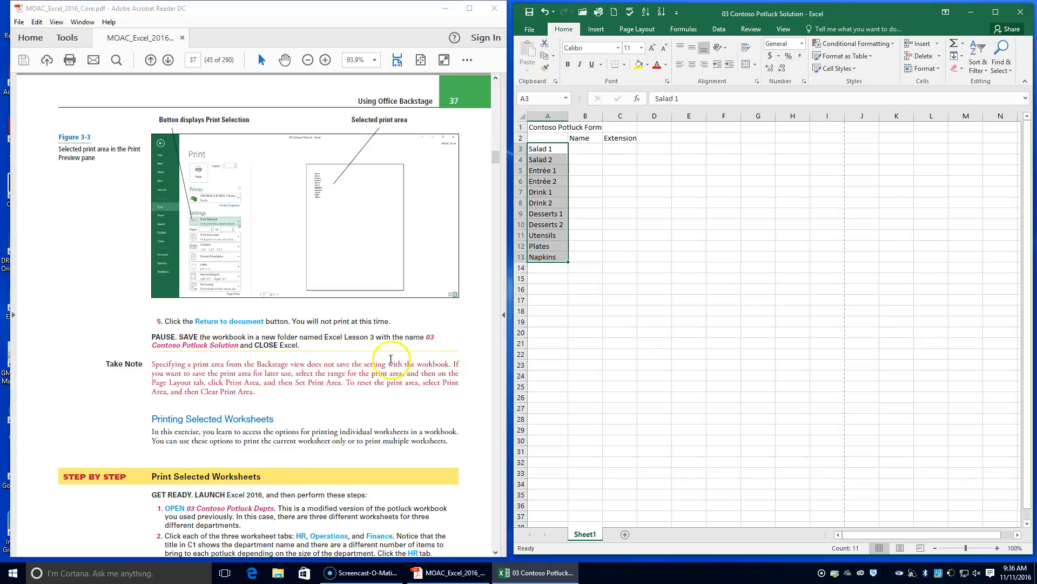
{"action": "left_click", "coordinate": [1020, 11]}
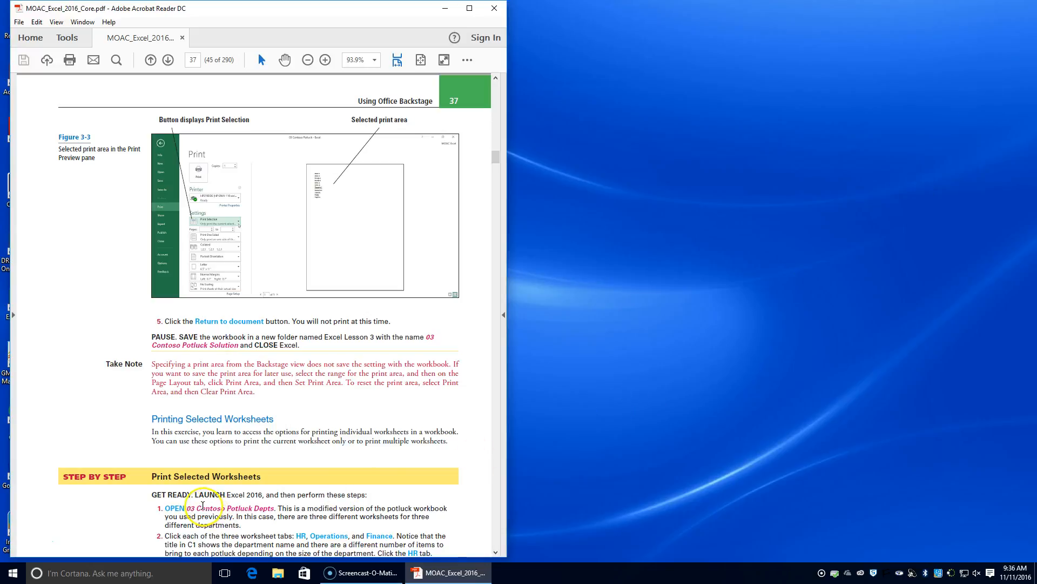
{"action": "scroll", "coordinate": [203, 506], "scroll_direction": "down", "scroll_amount": 1}
{"action": "scroll", "coordinate": [203, 506], "scroll_direction": "down", "scroll_amount": 1}
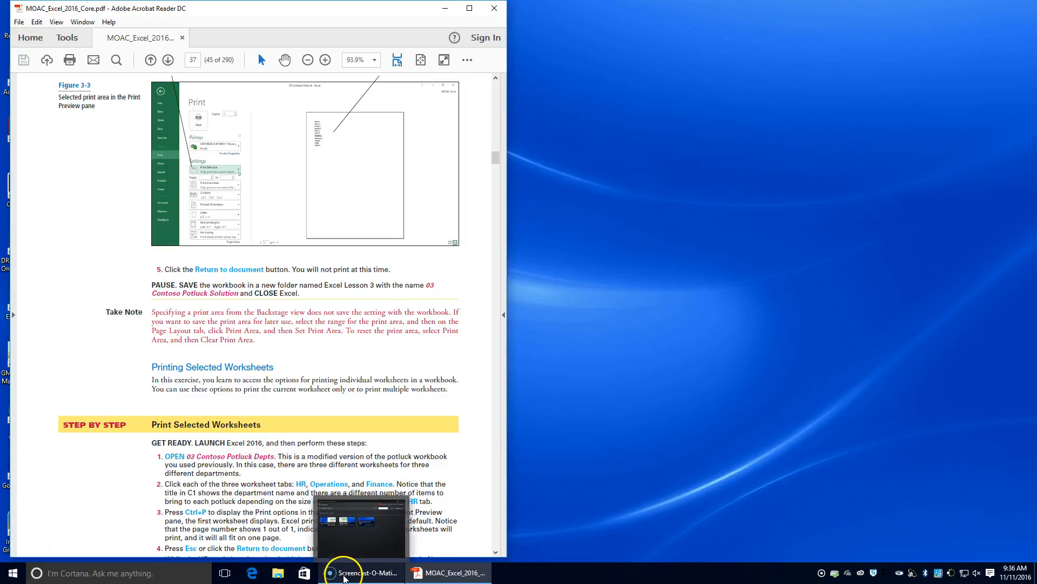
In File Explorer, open the 03 folder under INFO TECH I, Excel - MOAC, Data_Files.
{"action": "left_click", "coordinate": [278, 575]}
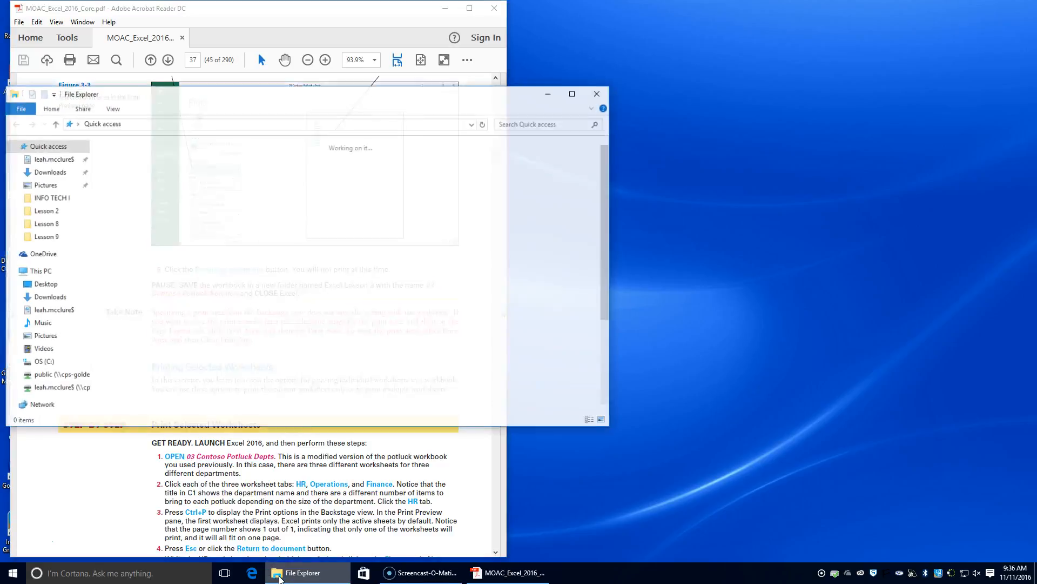
{"action": "double_click", "coordinate": [162, 170]}
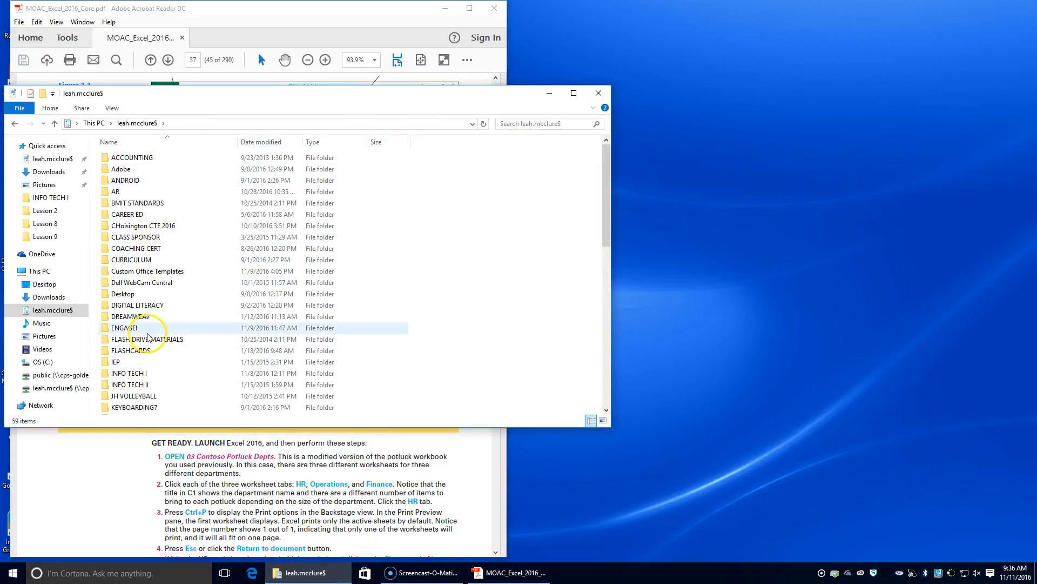
{"action": "double_click", "coordinate": [155, 373]}
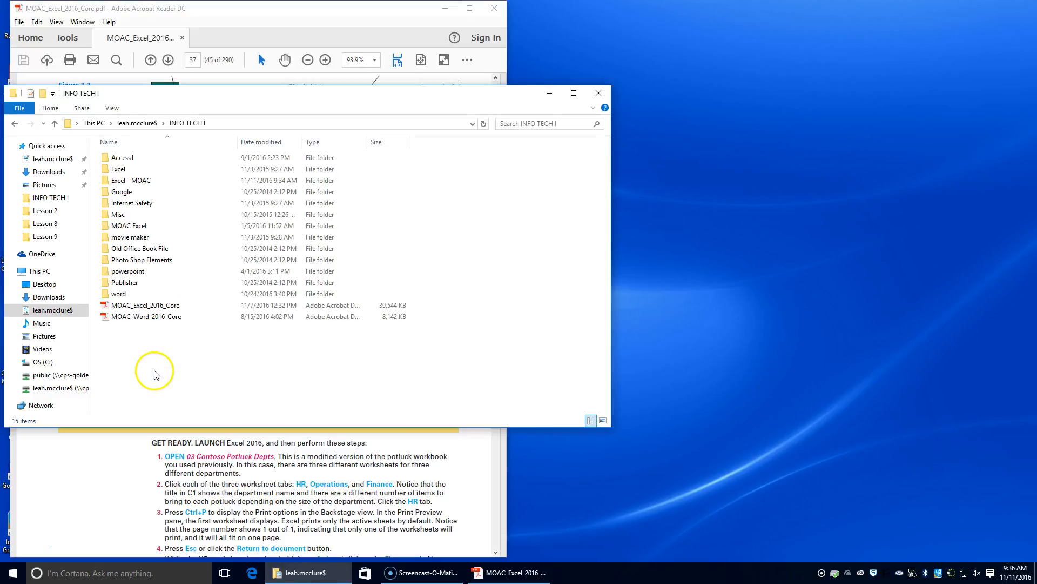
{"action": "double_click", "coordinate": [136, 180]}
{"action": "double_click", "coordinate": [128, 157]}
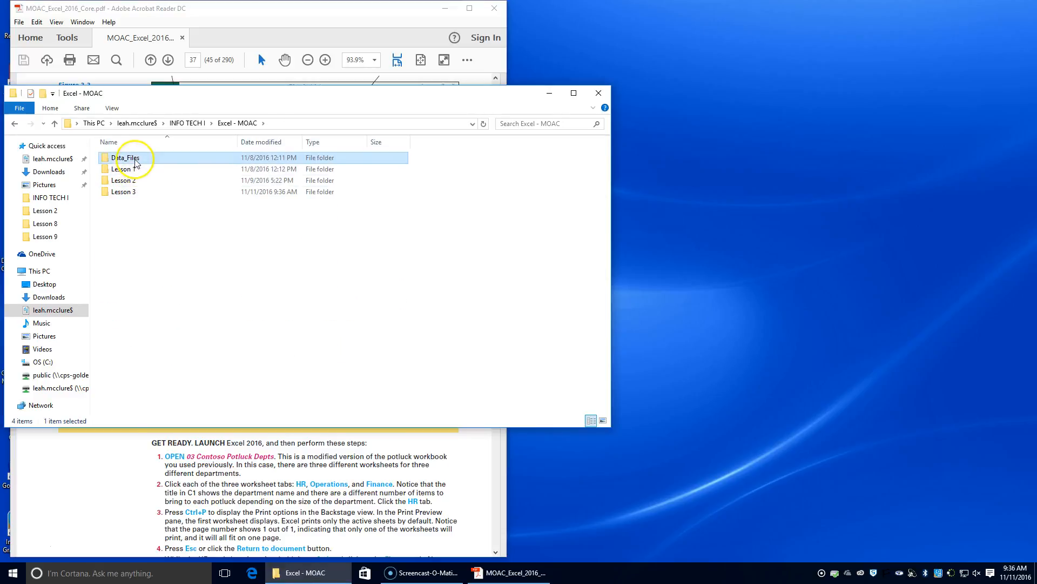
{"action": "left_click", "coordinate": [139, 182]}
{"action": "double_click", "coordinate": [140, 181]}
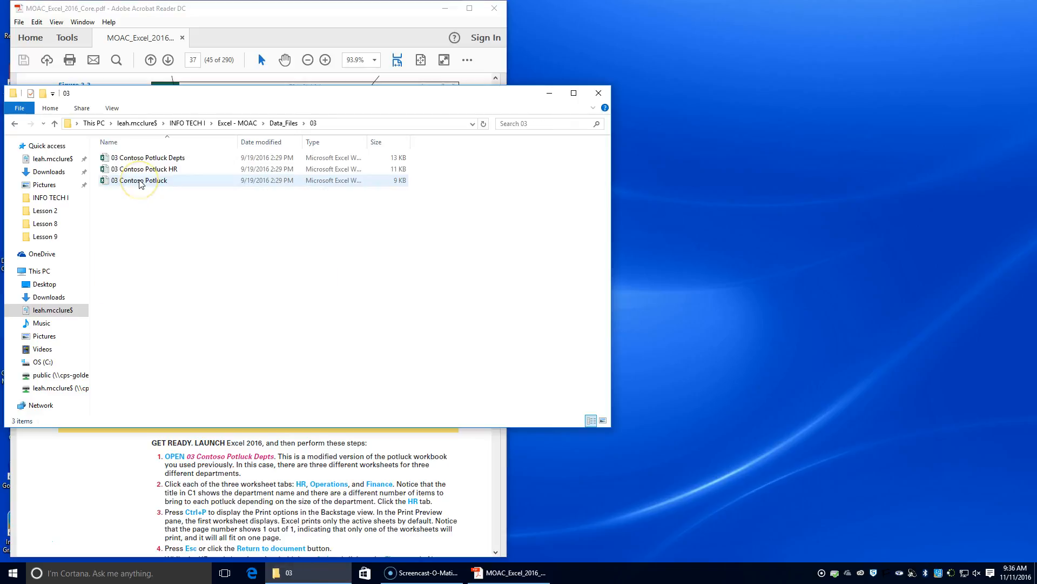
Open the 03 Contoso Potluck Depts workbook in Excel, and close the File Explorer window.
{"action": "left_click", "coordinate": [143, 172]}
{"action": "left_click", "coordinate": [147, 159]}
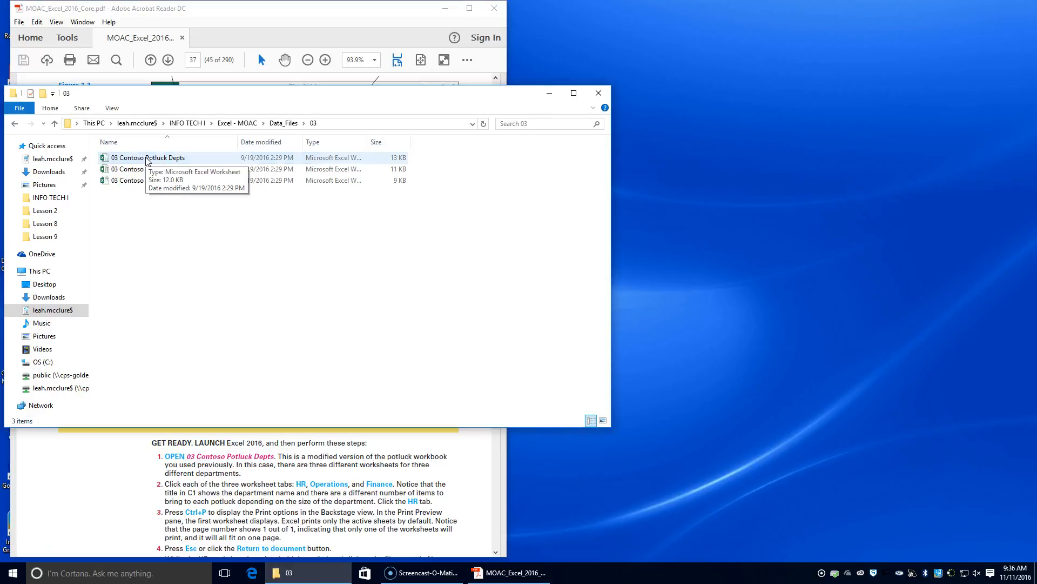
{"action": "double_click", "coordinate": [147, 159]}
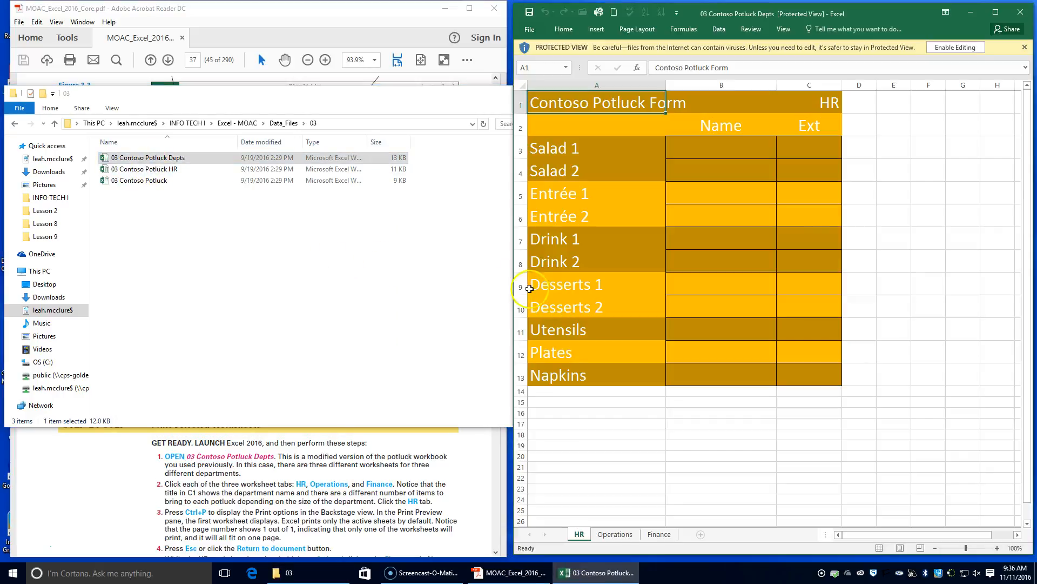
{"action": "left_click", "coordinate": [446, 99]}
{"action": "left_click", "coordinate": [570, 93]}
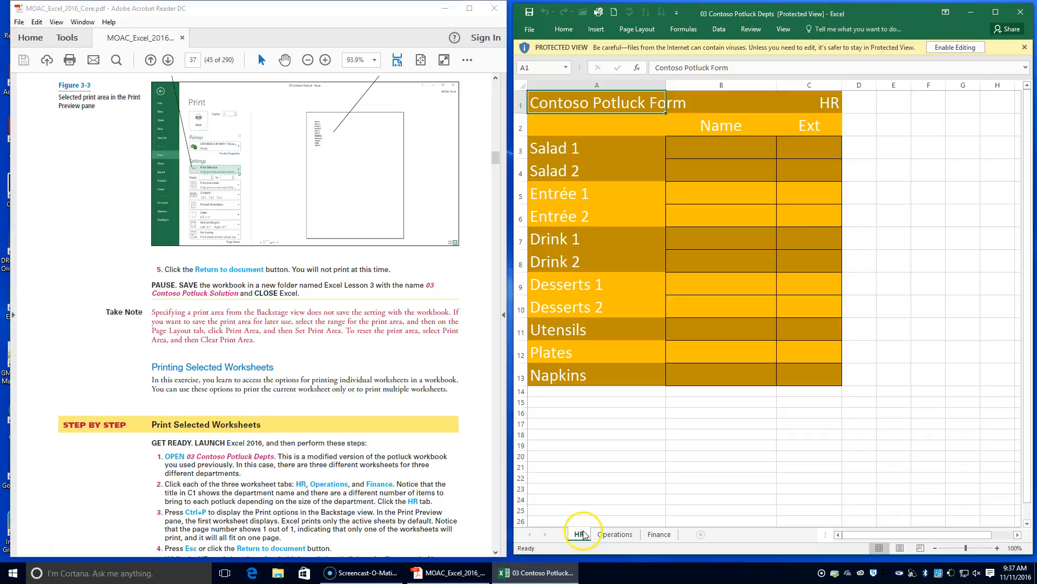
Compare the department titles and item lists on the Operations and Finance worksheets, and return to the HR worksheet.
{"action": "left_click", "coordinate": [615, 540]}
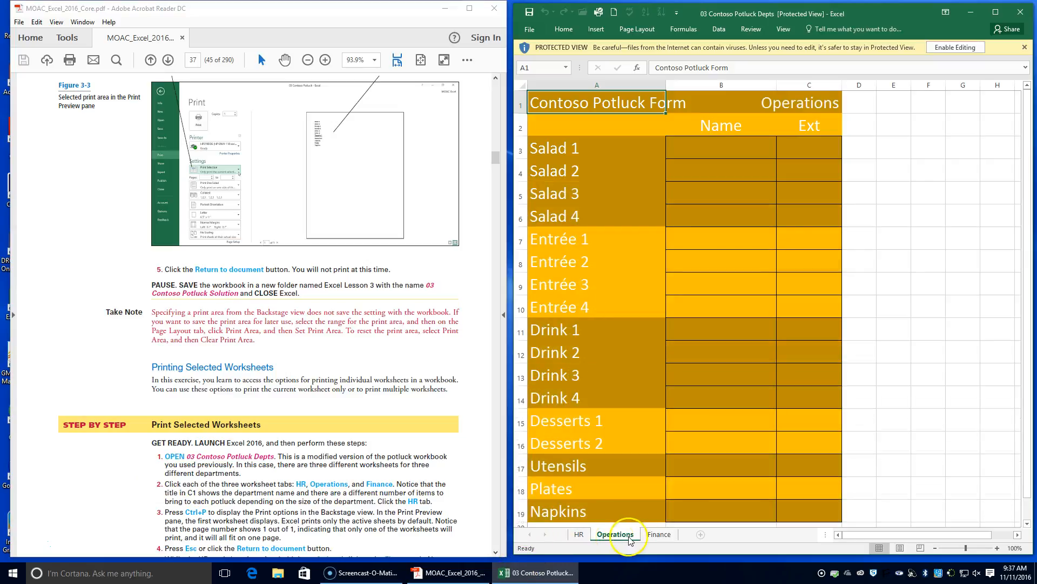
{"action": "left_click", "coordinate": [648, 538]}
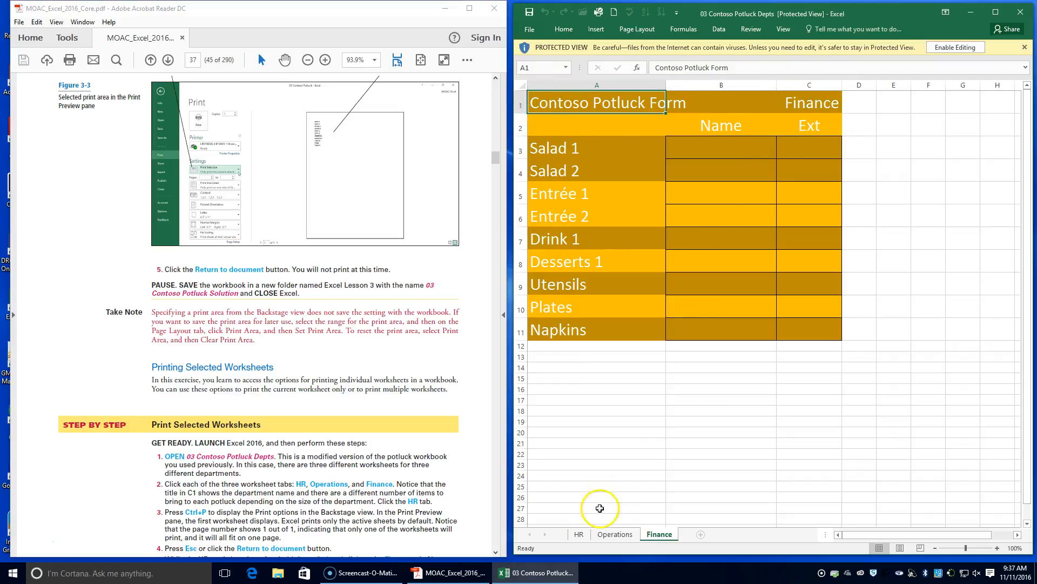
{"action": "left_click", "coordinate": [579, 535]}
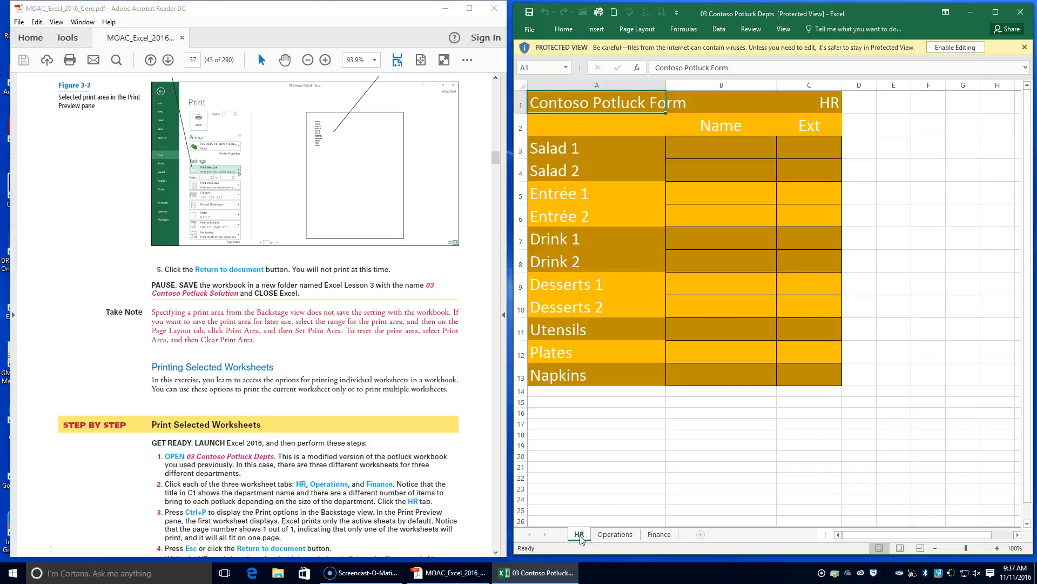
Enable printing for the protected workbook, and check the HR worksheet's print preview with the window beside the PDF textbook.
{"action": "key", "text": "ctrl+p"}
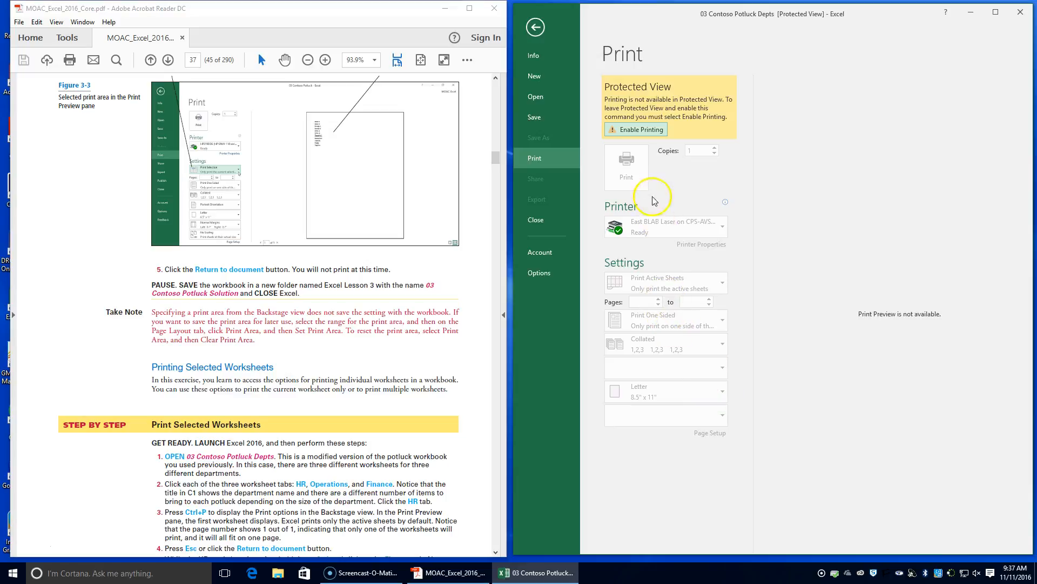
{"action": "left_click", "coordinate": [635, 130]}
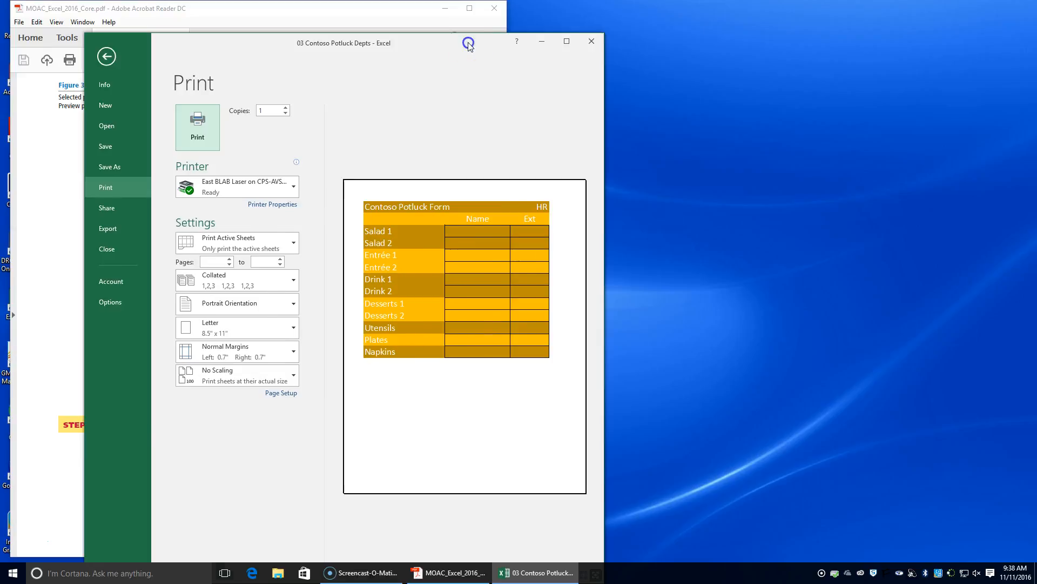
{"action": "left_click_drag", "start_coordinate": [467, 42], "coordinate": [912, 12]}
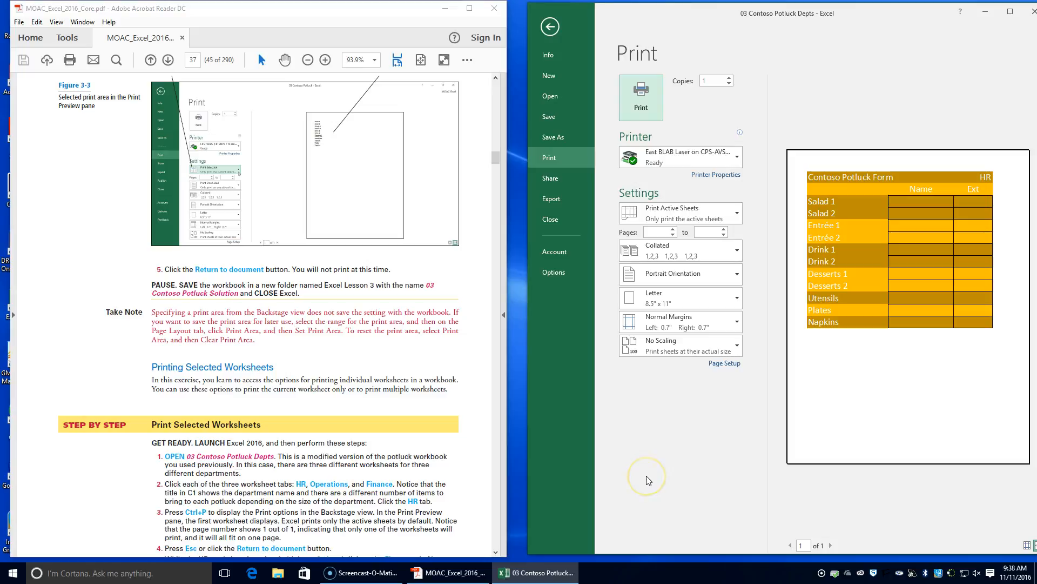
{"action": "key", "text": "Escape"}
Follow the textbook's instruction to group the Finance worksheet with the active HR worksheet, leaving Operations out.
{"action": "scroll", "coordinate": [321, 532], "scroll_direction": "down", "scroll_amount": 1}
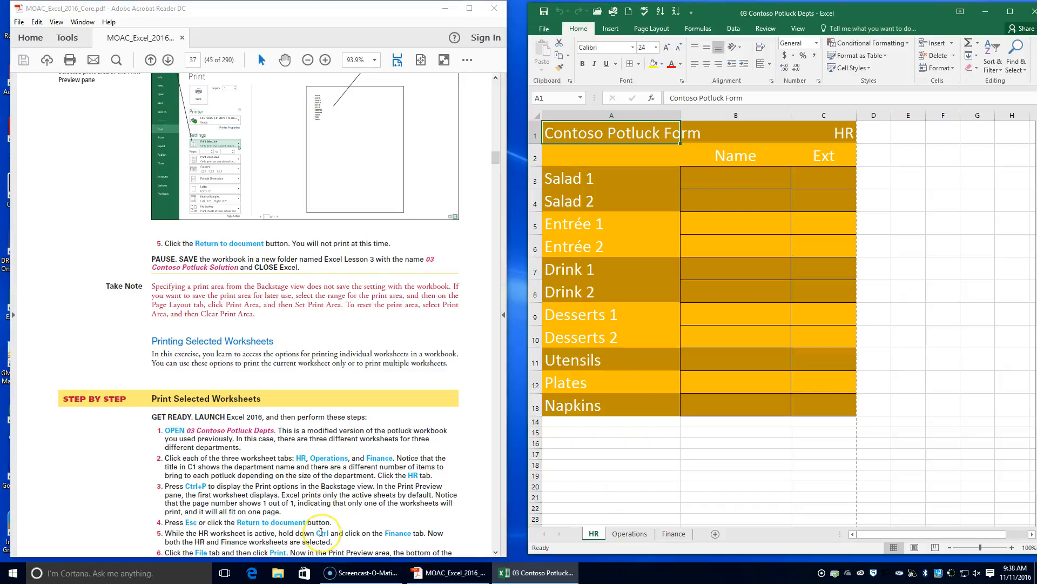
{"action": "scroll", "coordinate": [321, 532], "scroll_direction": "down", "scroll_amount": 1}
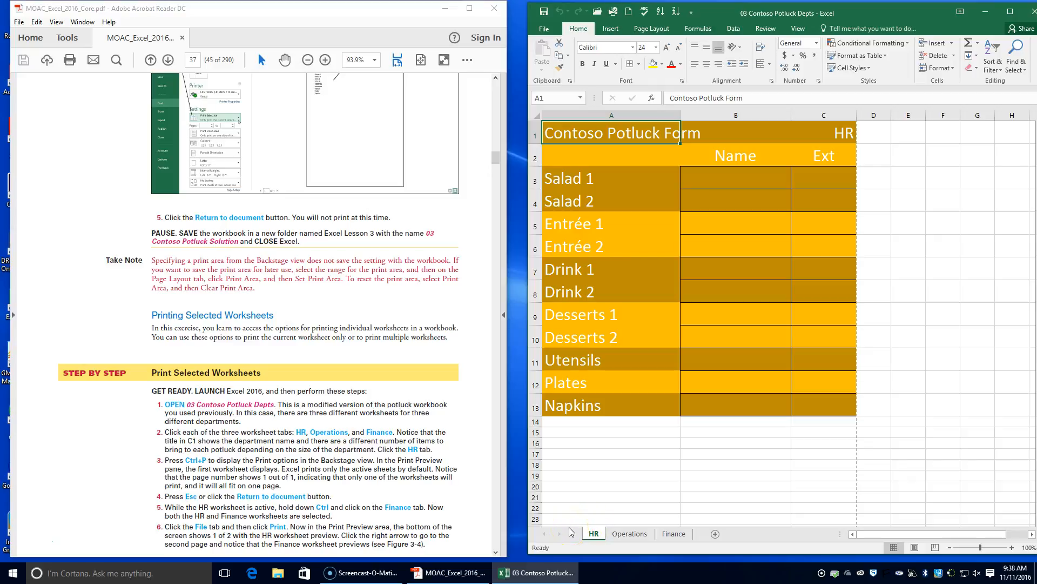
{"action": "left_click", "coordinate": [676, 536], "text": "ctrl"}
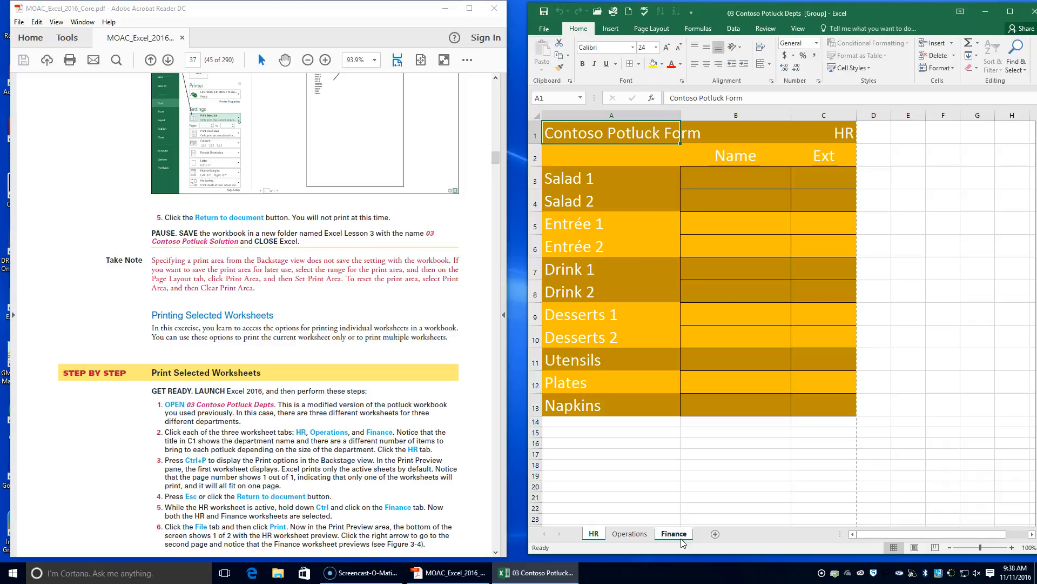
{"action": "left_click", "coordinate": [625, 540]}
{"action": "left_click", "coordinate": [587, 538]}
Preview the printout of the grouped HR and Finance worksheets, and advance to the second page.
{"action": "left_click", "coordinate": [539, 28]}
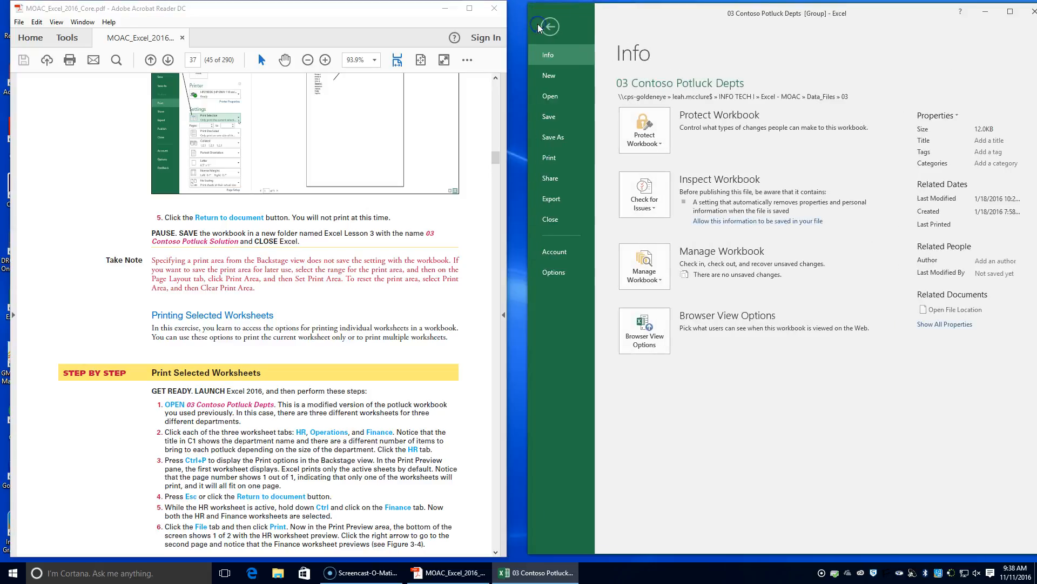
{"action": "left_click", "coordinate": [559, 163]}
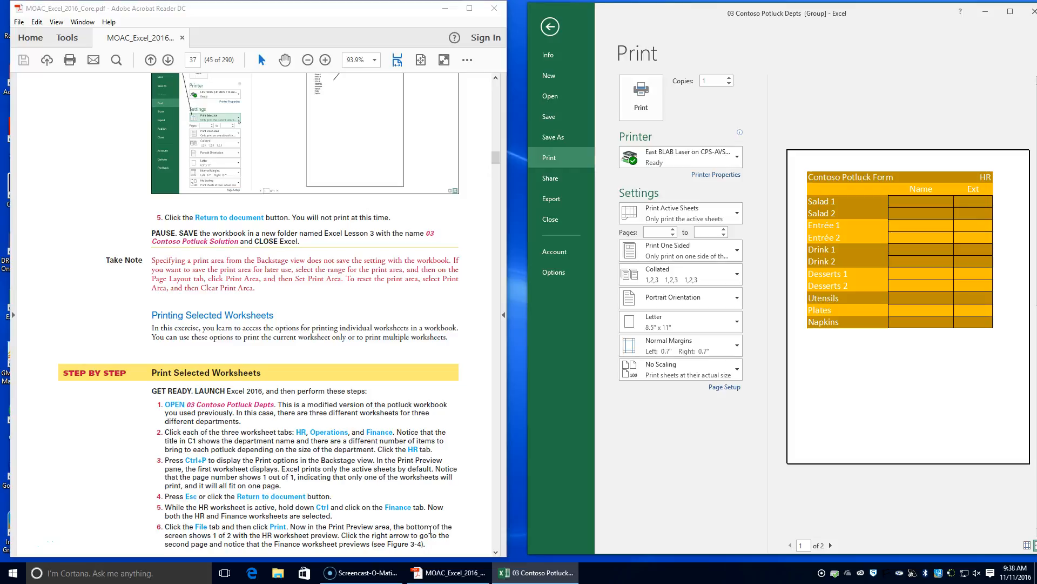
{"action": "left_click", "coordinate": [831, 545]}
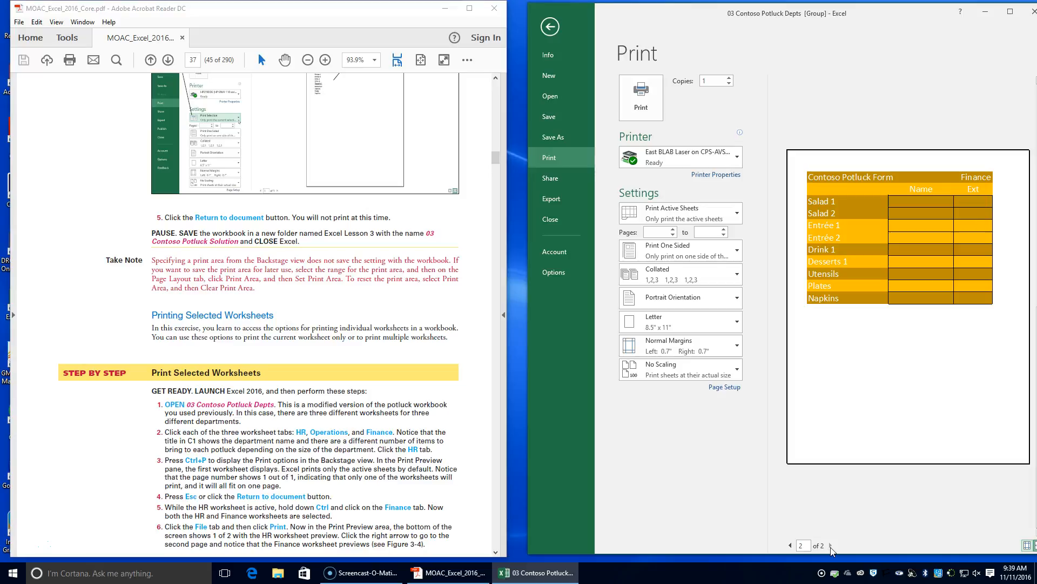
Examine the options under Print Active Sheets as the textbook instructs, and return to the workbook without printing.
{"action": "left_click", "coordinate": [467, 576]}
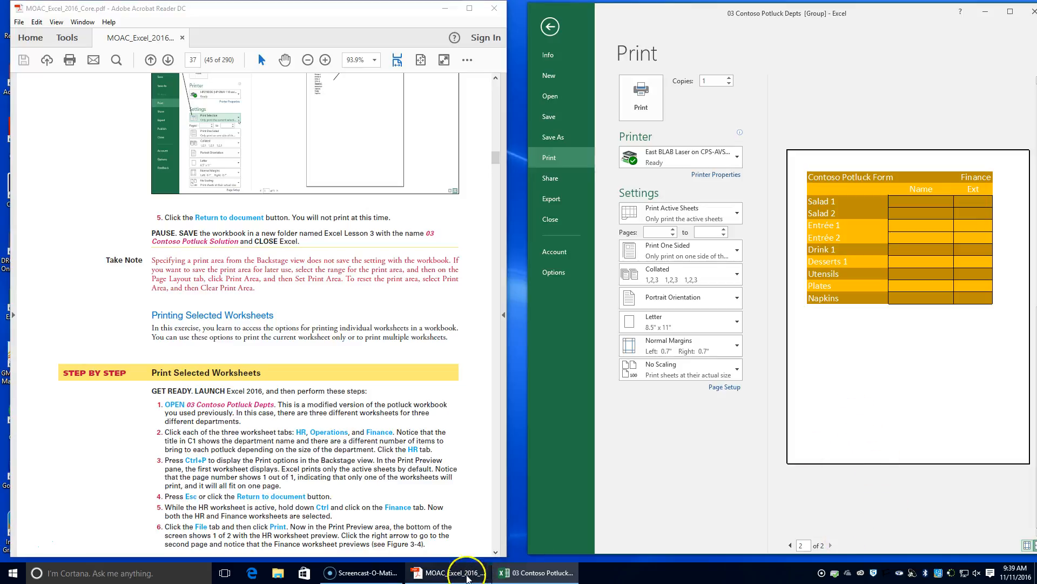
{"action": "scroll", "coordinate": [404, 523], "scroll_direction": "down", "scroll_amount": 5}
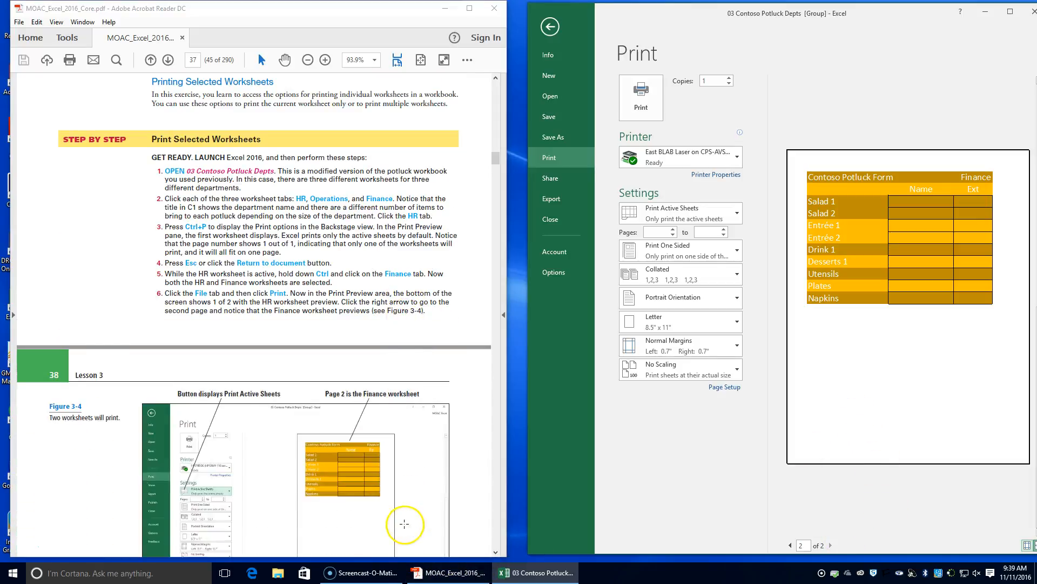
{"action": "scroll", "coordinate": [405, 523], "scroll_direction": "down", "scroll_amount": 5}
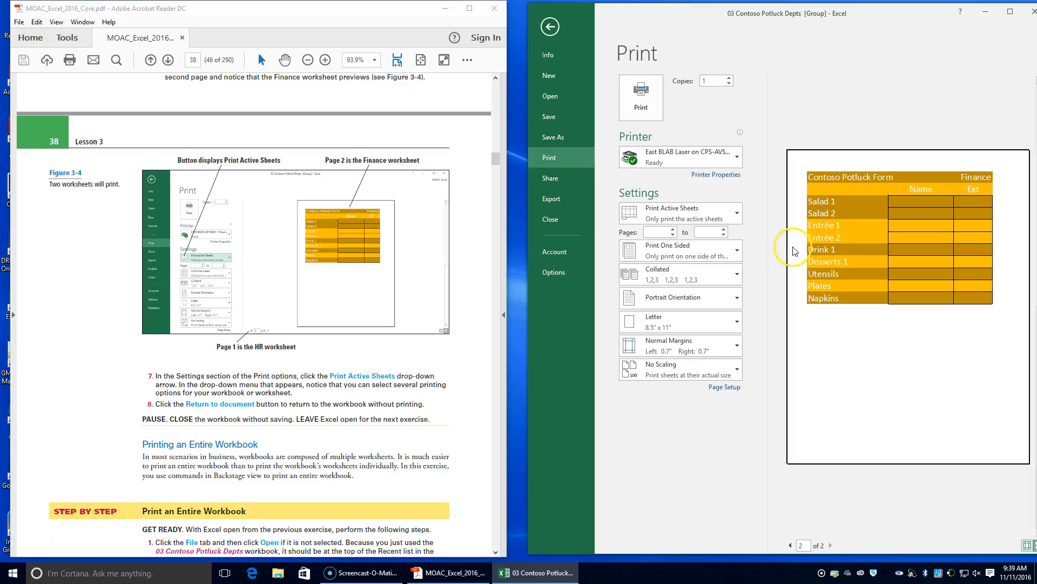
{"action": "left_click", "coordinate": [734, 215]}
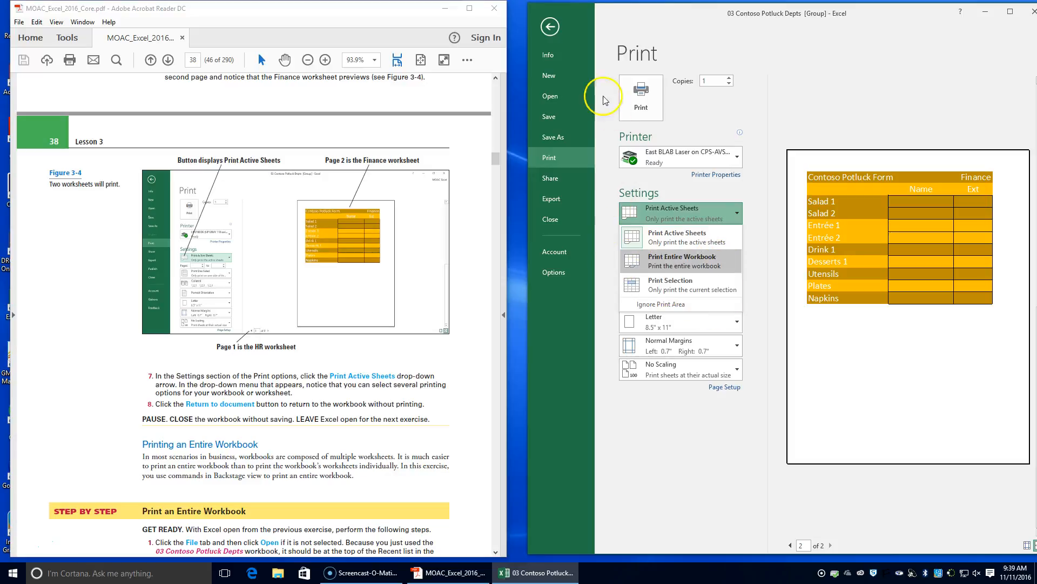
{"action": "left_click", "coordinate": [551, 26]}
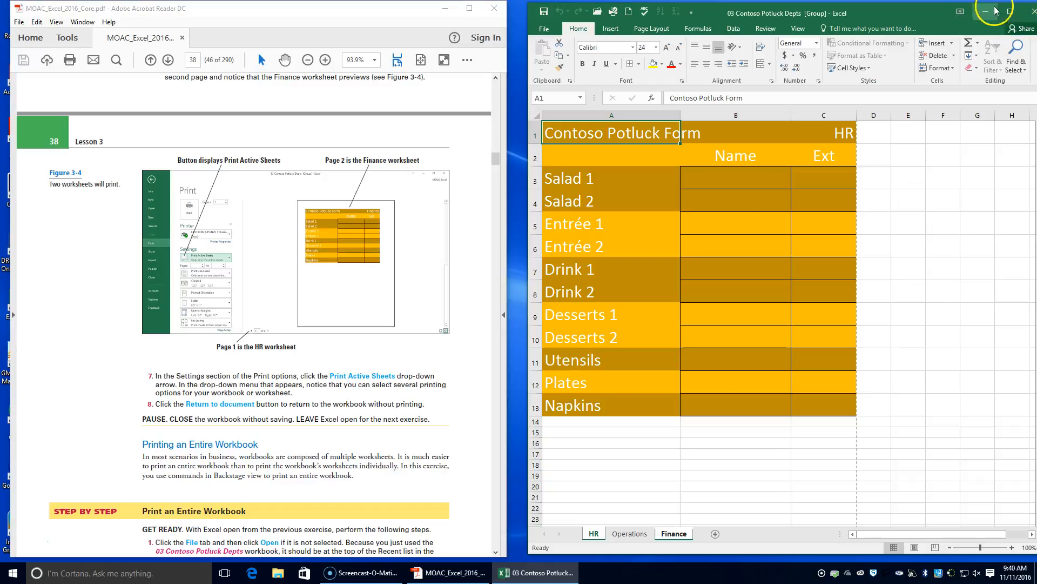
Close the 03 Contoso Potluck Depts workbook without saving, and relaunch Excel for the Print an Entire Workbook exercise.
{"action": "mouse_move", "coordinate": [914, 14]}
{"action": "left_mouse_down"}
{"action": "mouse_move", "coordinate": [884, 13]}
{"action": "mouse_move", "coordinate": [910, 13]}
{"action": "left_mouse_up"}
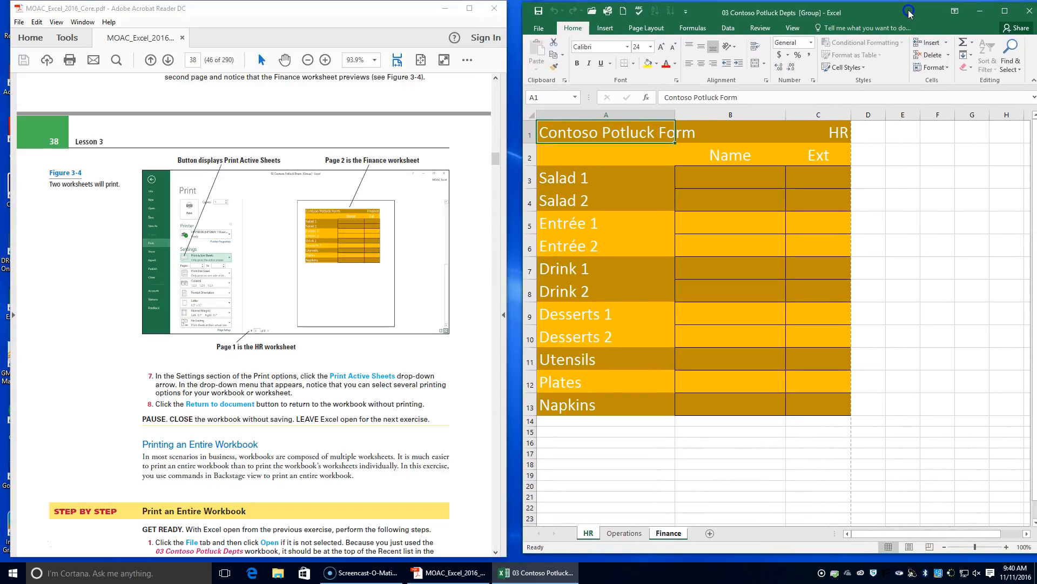
{"action": "left_click", "coordinate": [1029, 12]}
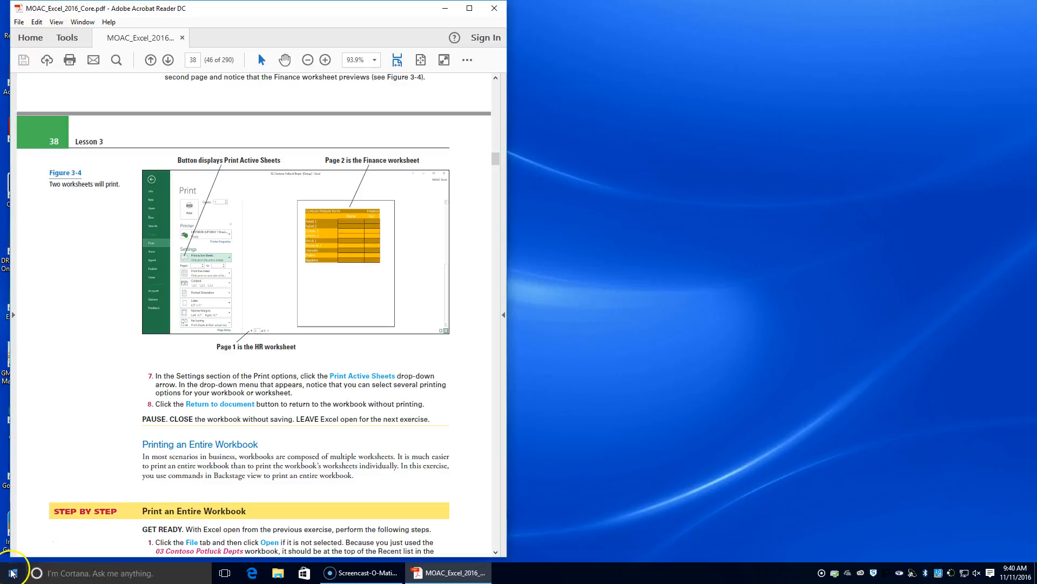
{"action": "left_click", "coordinate": [13, 573]}
{"action": "left_click", "coordinate": [83, 571]}
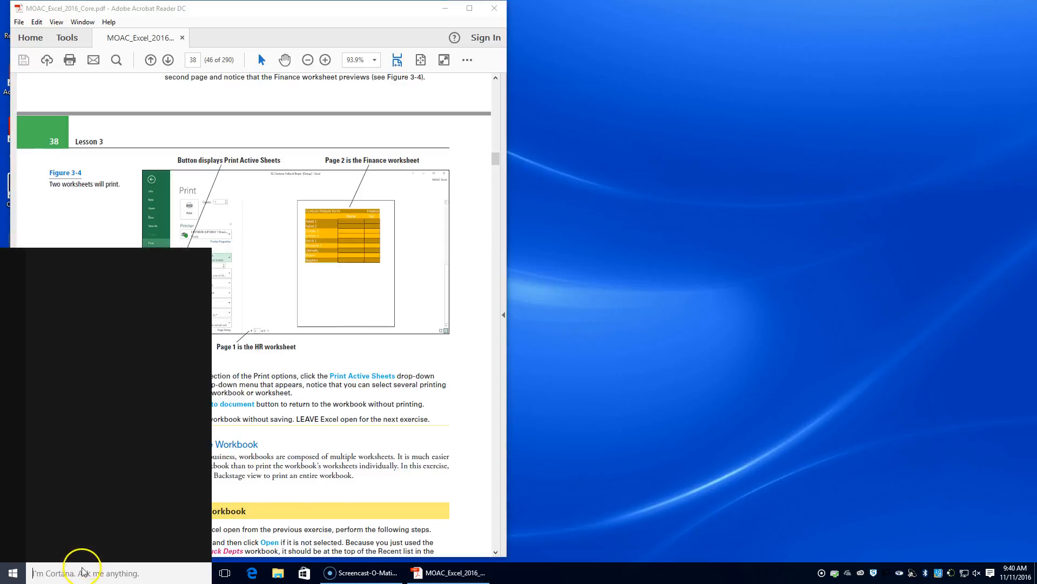
{"action": "type", "text": "excel"}
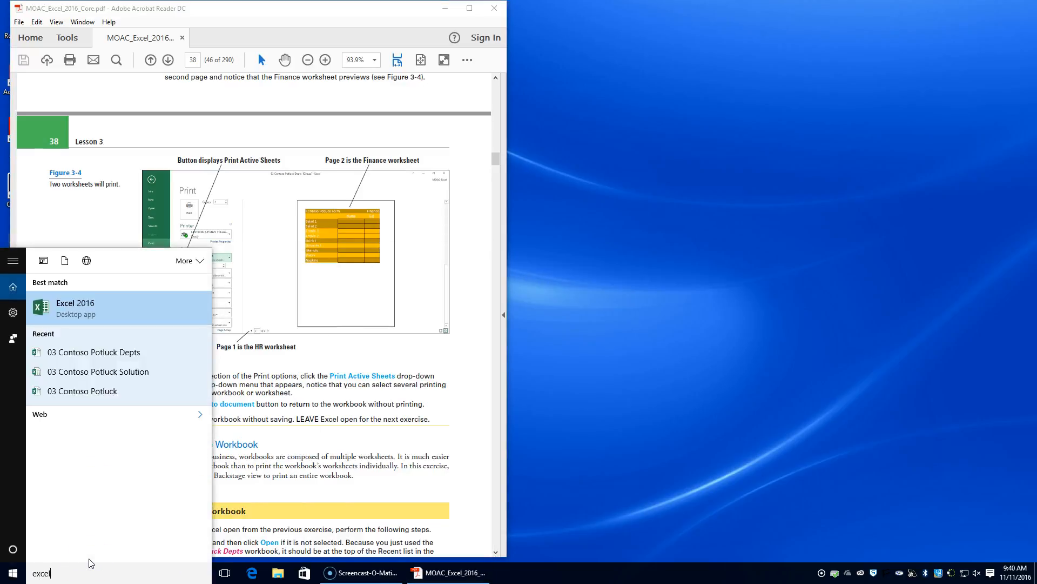
{"action": "key", "text": "Return"}
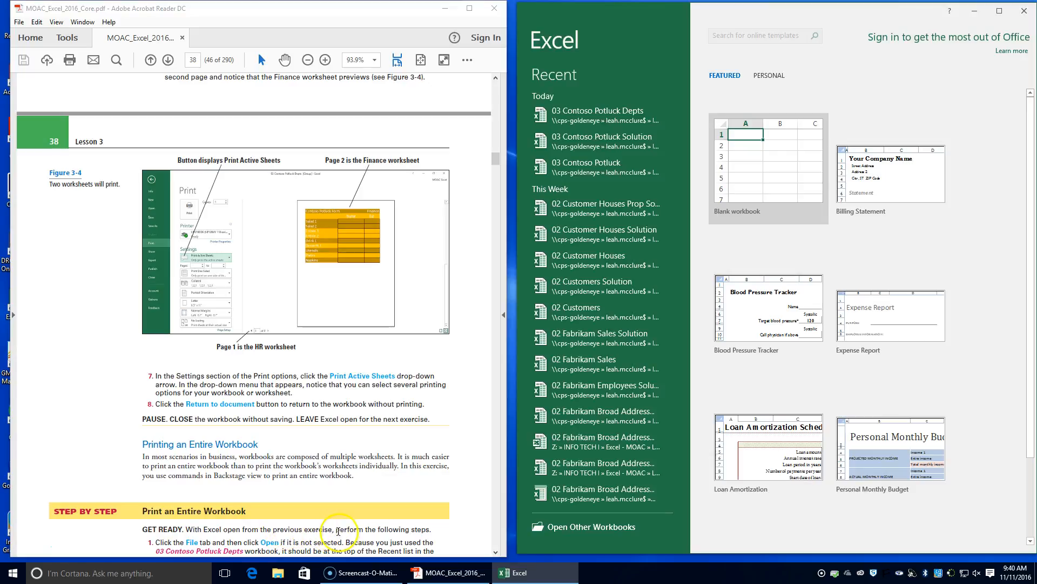
Reopen 03 Contoso Potluck Depts from the recent workbooks, and display its print settings and preview.
{"action": "scroll", "coordinate": [291, 529], "scroll_direction": "down", "scroll_amount": 2}
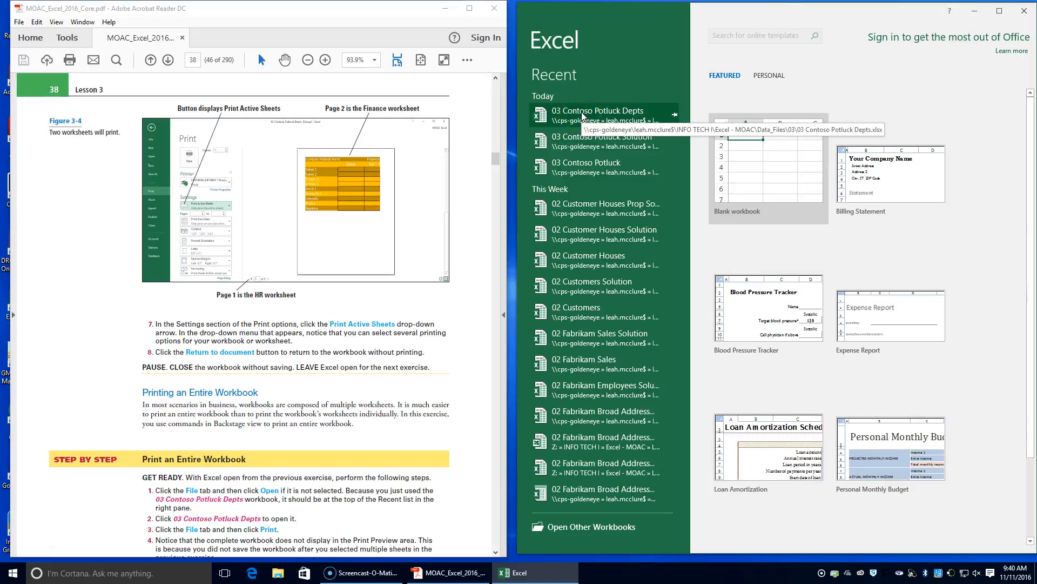
{"action": "left_click", "coordinate": [582, 113]}
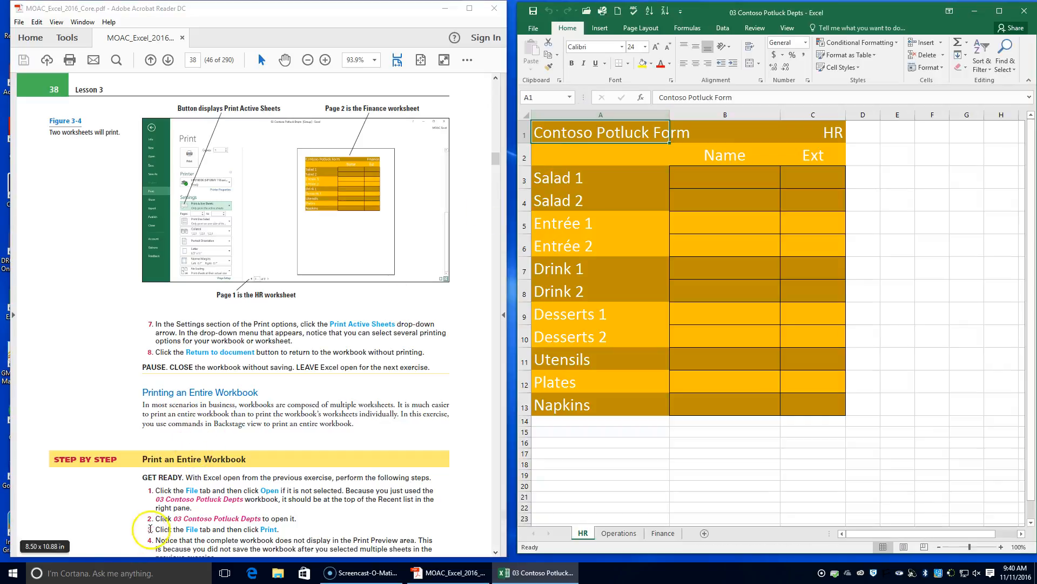
{"action": "left_click", "coordinate": [525, 30]}
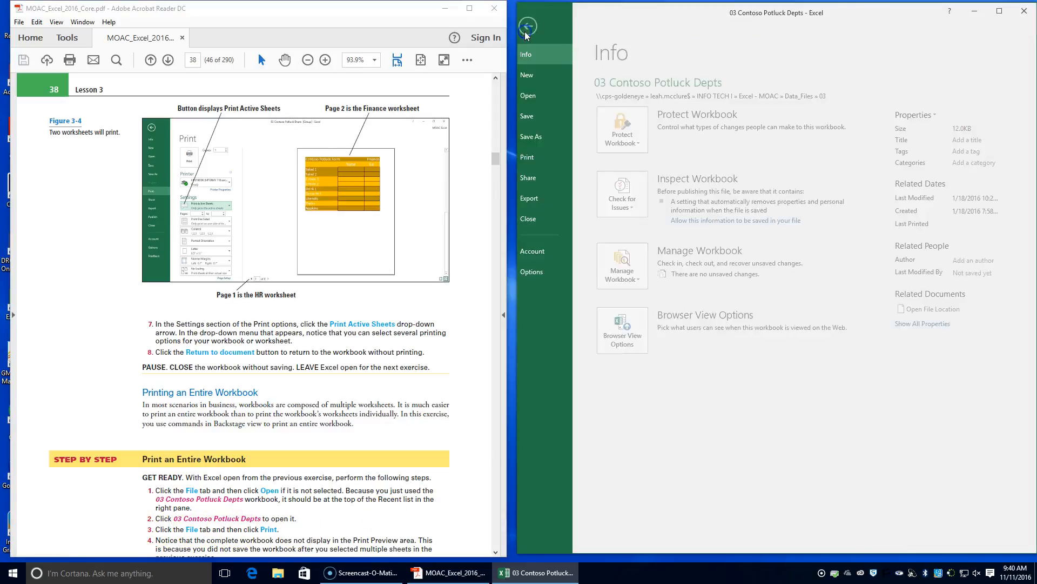
{"action": "left_click", "coordinate": [549, 162]}
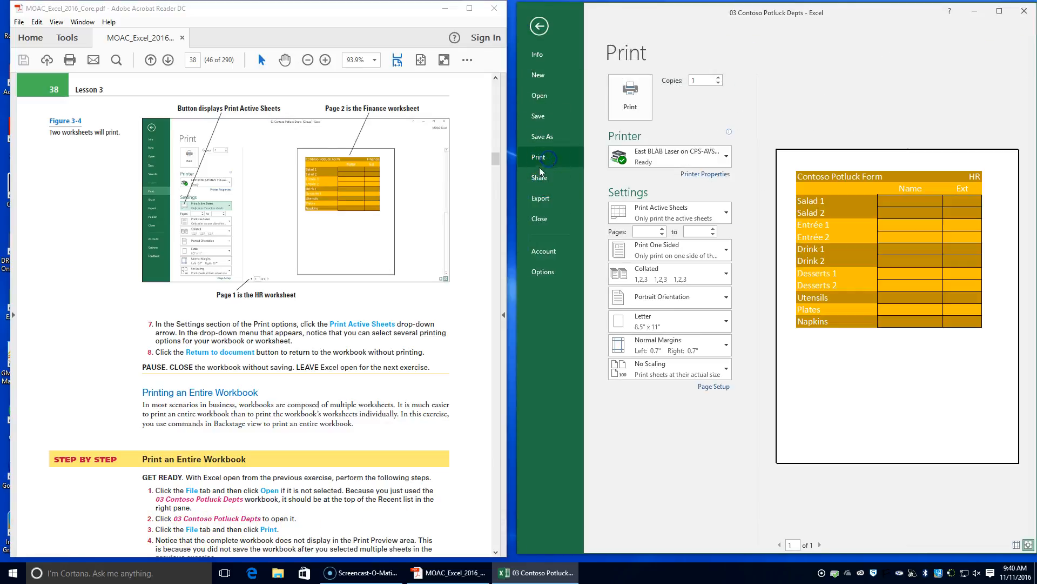
Set the 03 Contoso Potluck Depts print settings to print the entire workbook instead of only the active sheets.
{"action": "scroll", "coordinate": [216, 444], "scroll_direction": "down", "scroll_amount": 3}
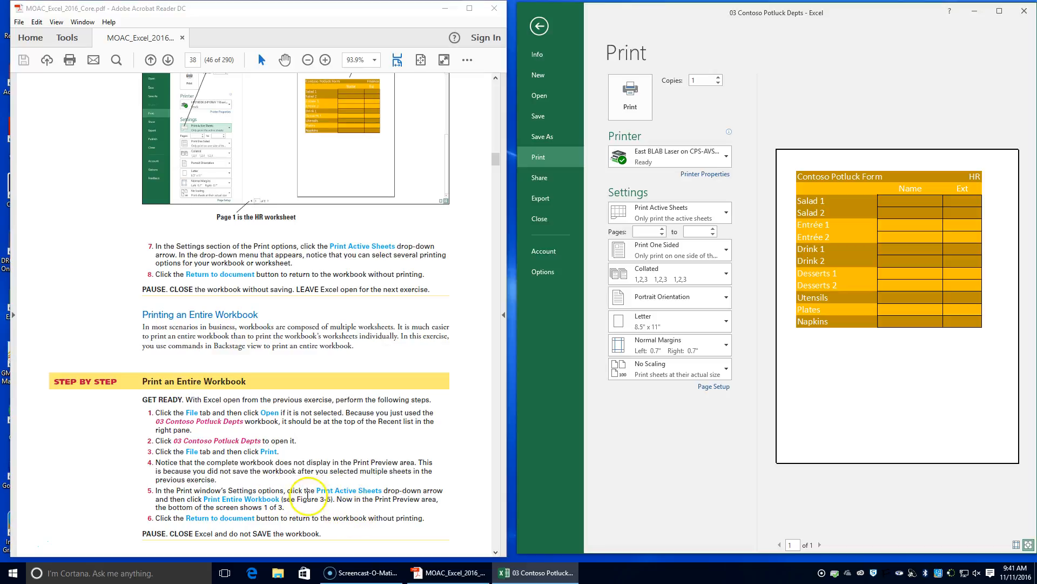
{"action": "left_click", "coordinate": [726, 218]}
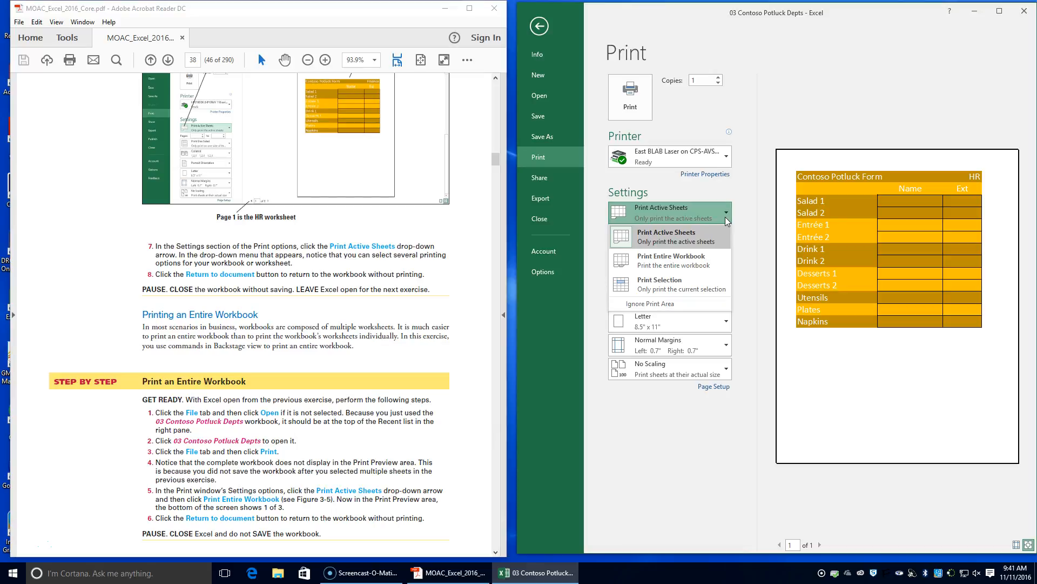
{"action": "left_click", "coordinate": [714, 259]}
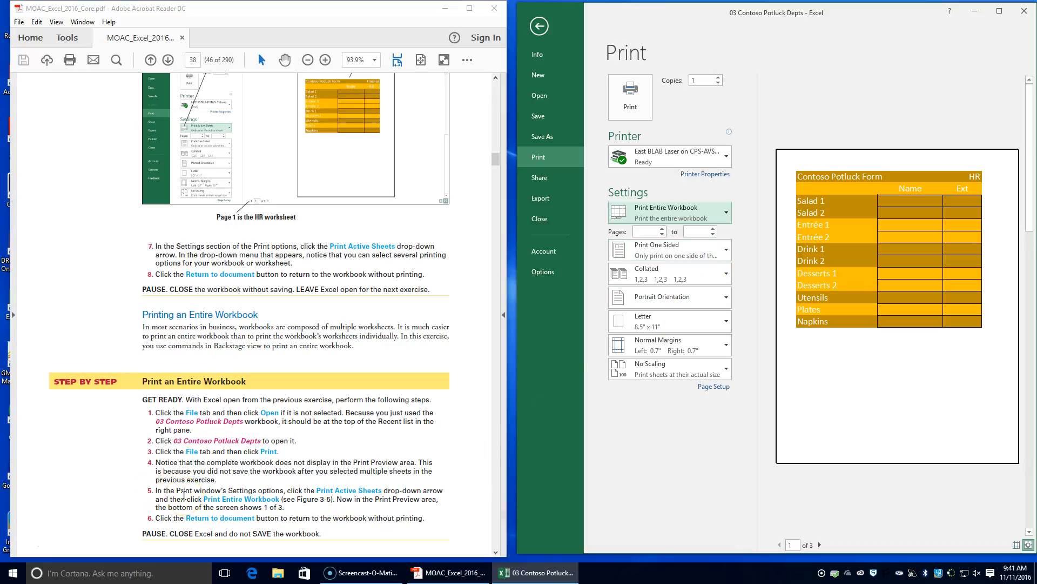
Page through the print preview to page 3 and back to page 1, and return to the workbook without printing.
{"action": "scroll", "coordinate": [184, 495], "scroll_direction": "down", "scroll_amount": 1}
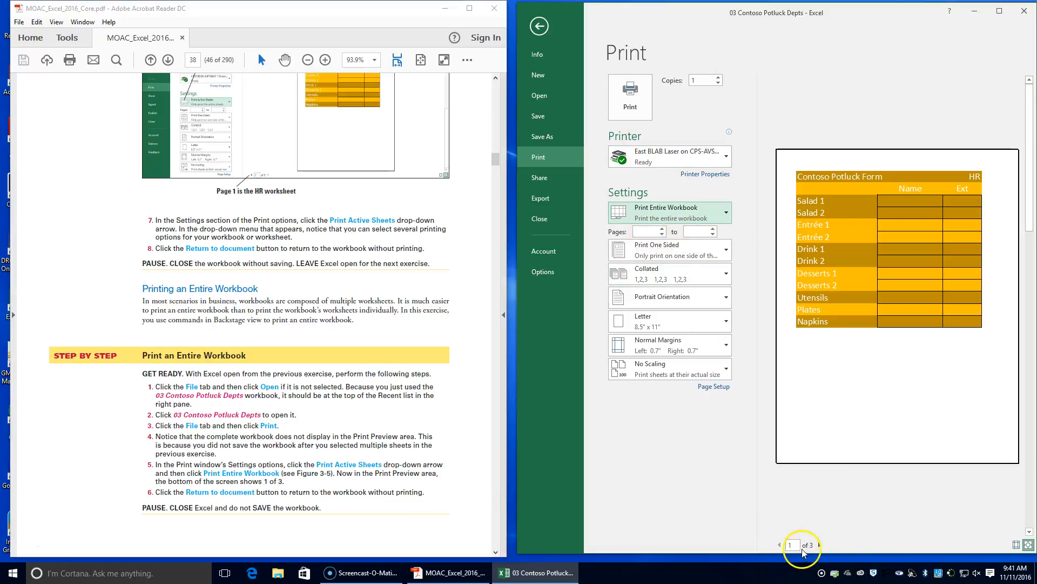
{"action": "left_click", "coordinate": [820, 545]}
{"action": "left_click", "coordinate": [820, 544]}
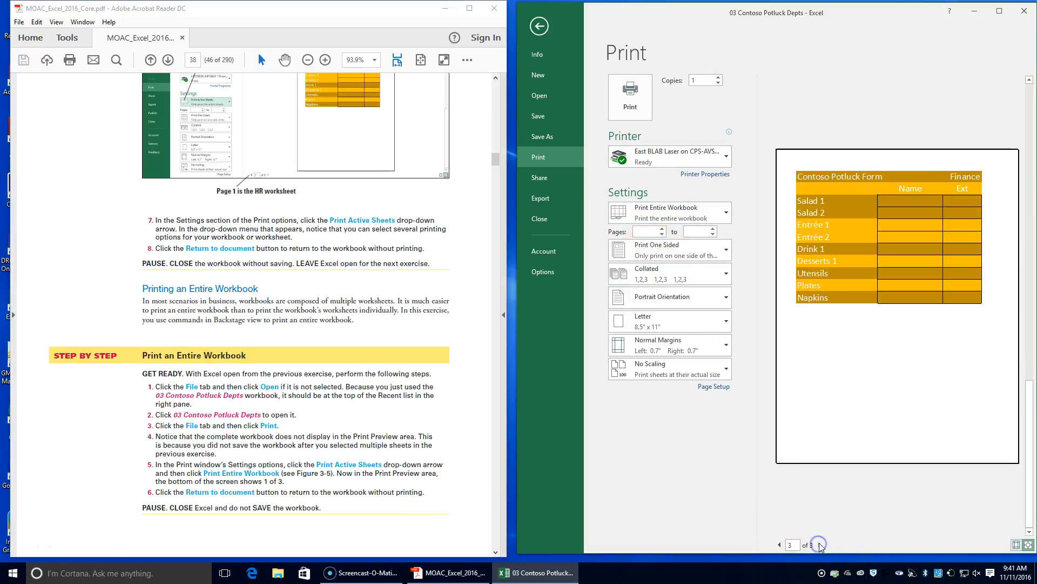
{"action": "left_click", "coordinate": [780, 545]}
{"action": "left_click", "coordinate": [780, 545]}
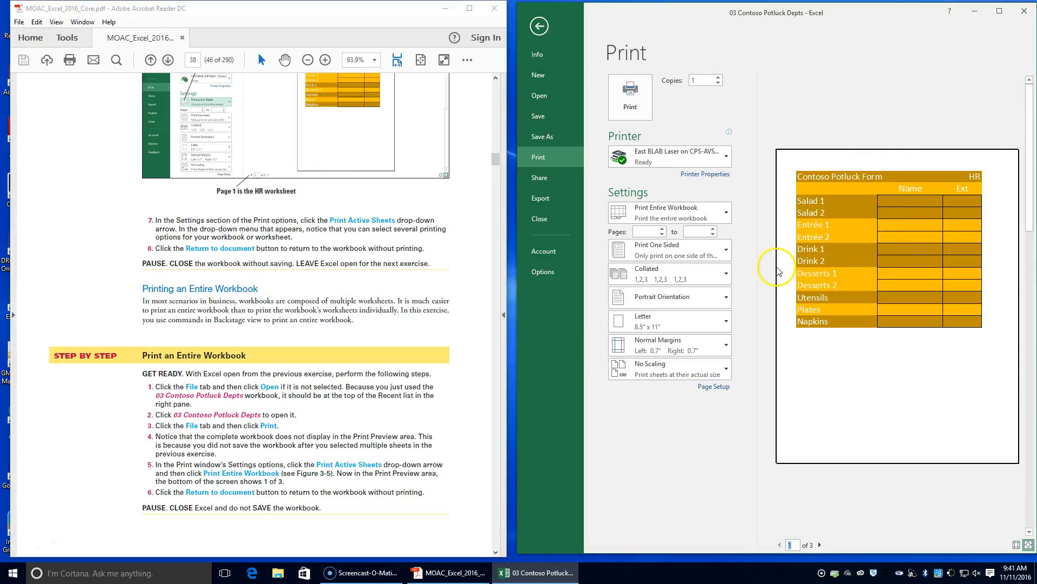
{"action": "left_click", "coordinate": [529, 25]}
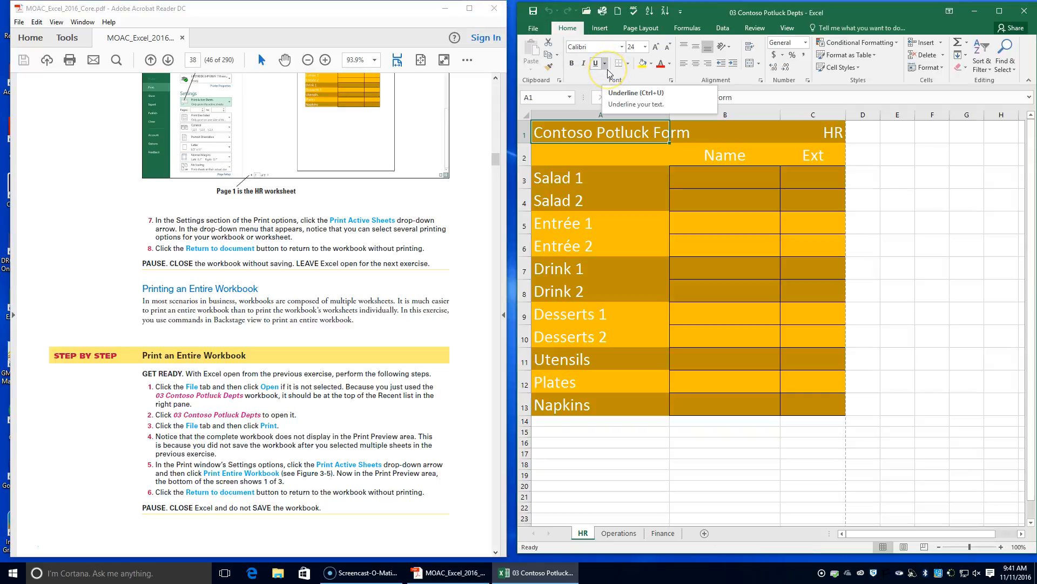
Close the 03 Contoso Potluck Depts workbook, advance the textbook to the Apply Print Options exercise, and exit Excel.
{"action": "left_click", "coordinate": [535, 27]}
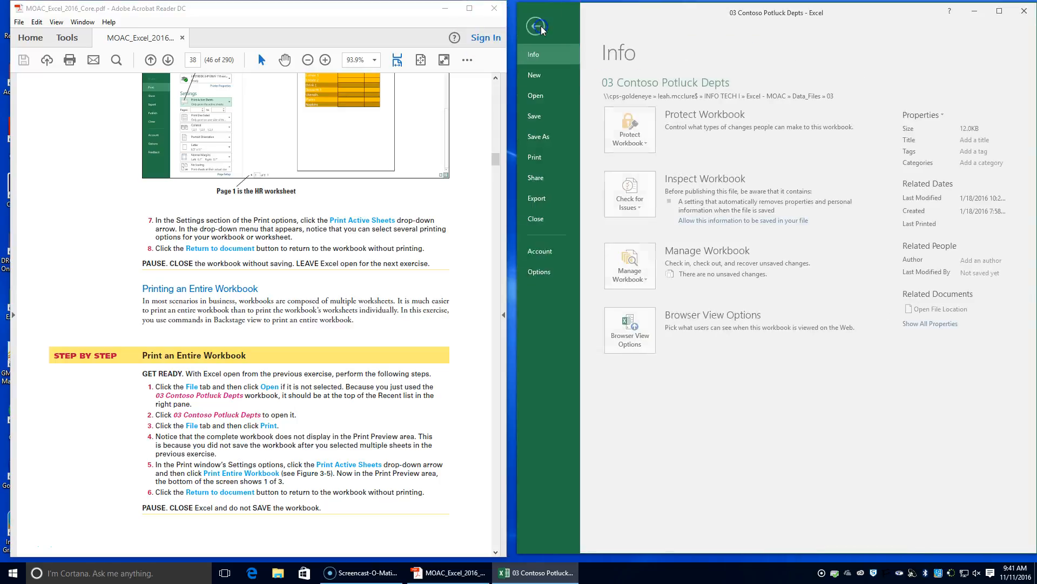
{"action": "left_click", "coordinate": [569, 219]}
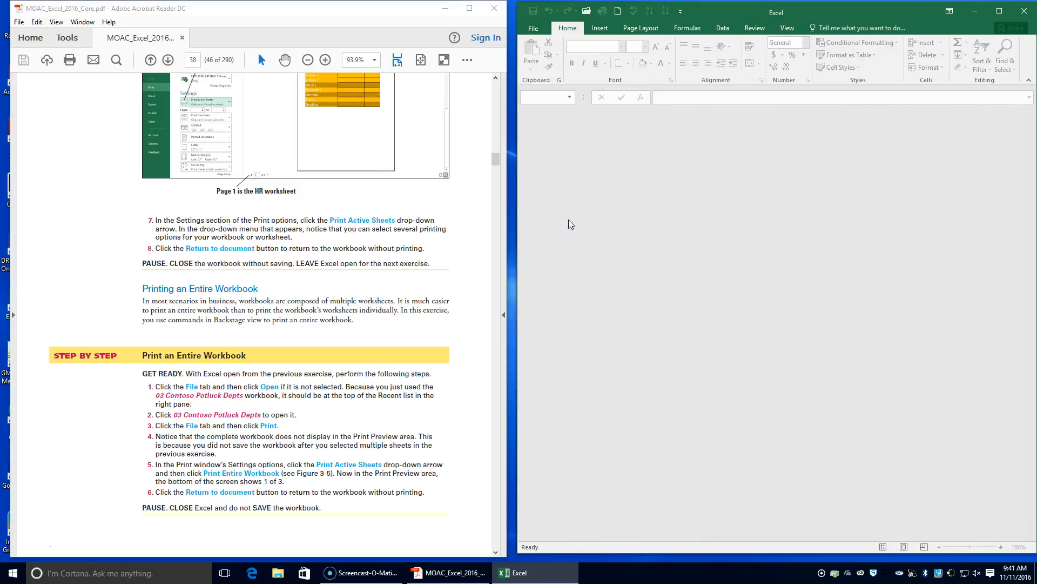
{"action": "left_click", "coordinate": [549, 28]}
{"action": "scroll", "coordinate": [397, 360], "scroll_direction": "down", "scroll_amount": 3}
{"action": "scroll", "coordinate": [397, 359], "scroll_direction": "down", "scroll_amount": 11}
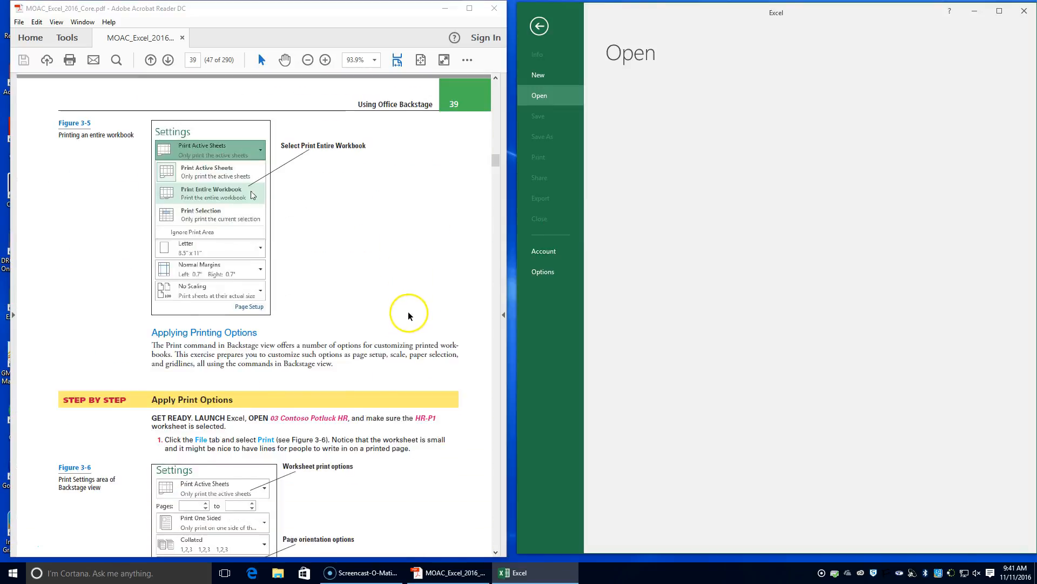
{"action": "scroll", "coordinate": [408, 313], "scroll_direction": "down", "scroll_amount": 1}
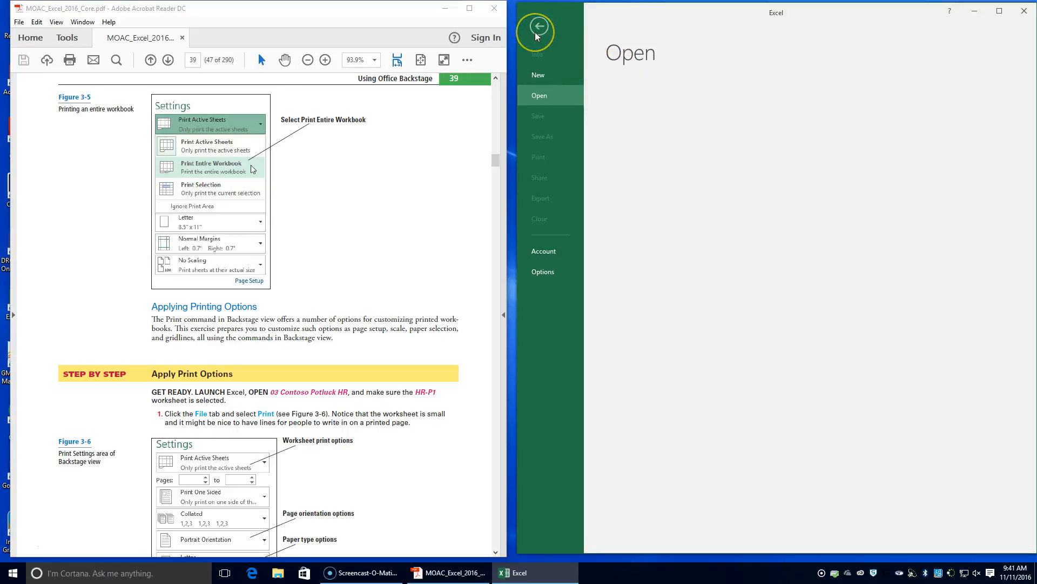
{"action": "left_click", "coordinate": [913, 98]}
{"action": "left_click", "coordinate": [1024, 11]}
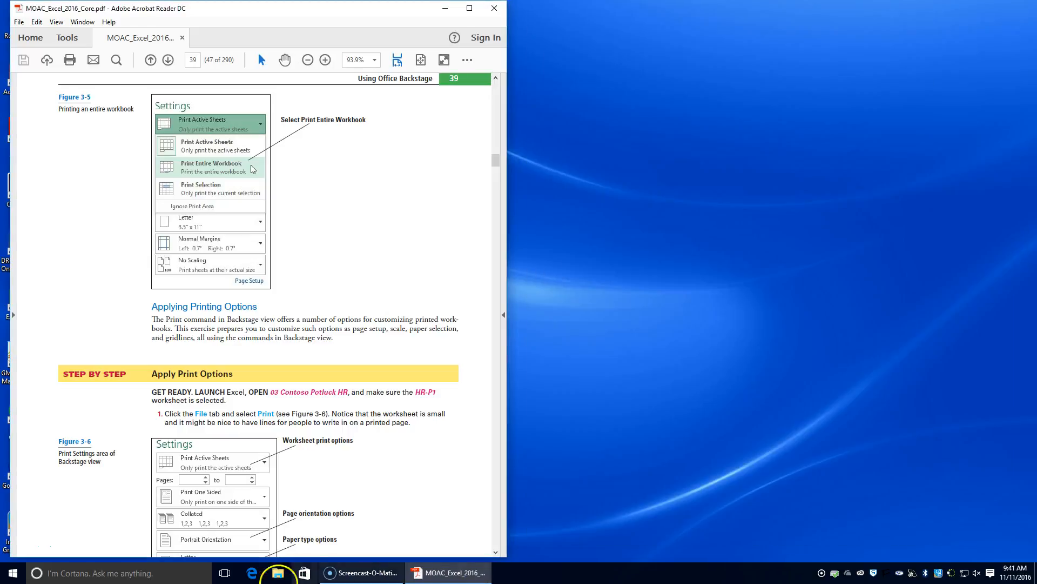
Switch to File Explorer and open 03 Contoso Potluck HR from the INFO TECH I > Excel - MOAC > Data_Files > 03 folder.
{"action": "left_click", "coordinate": [277, 572]}
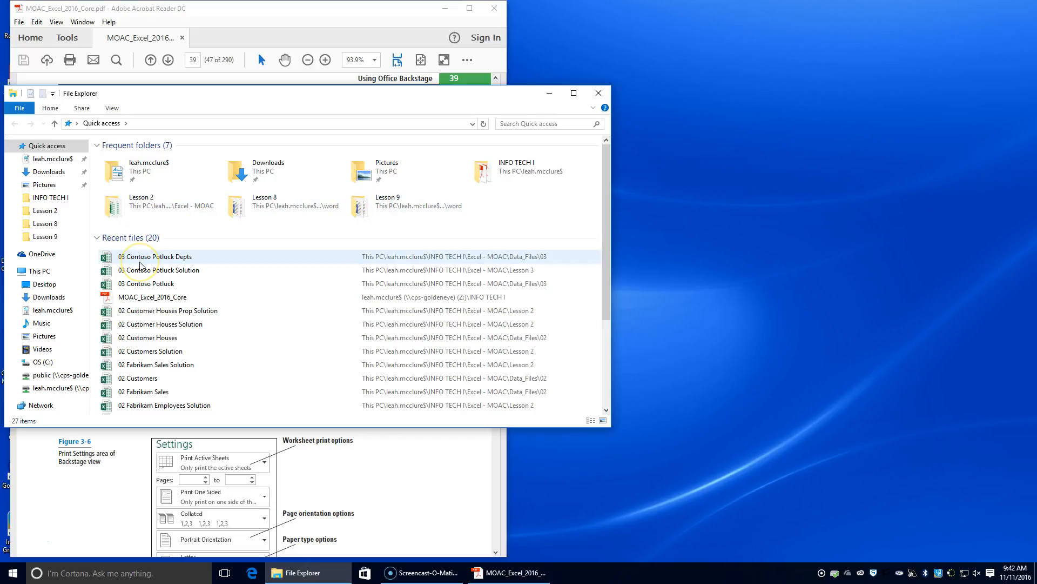
{"action": "double_click", "coordinate": [135, 167]}
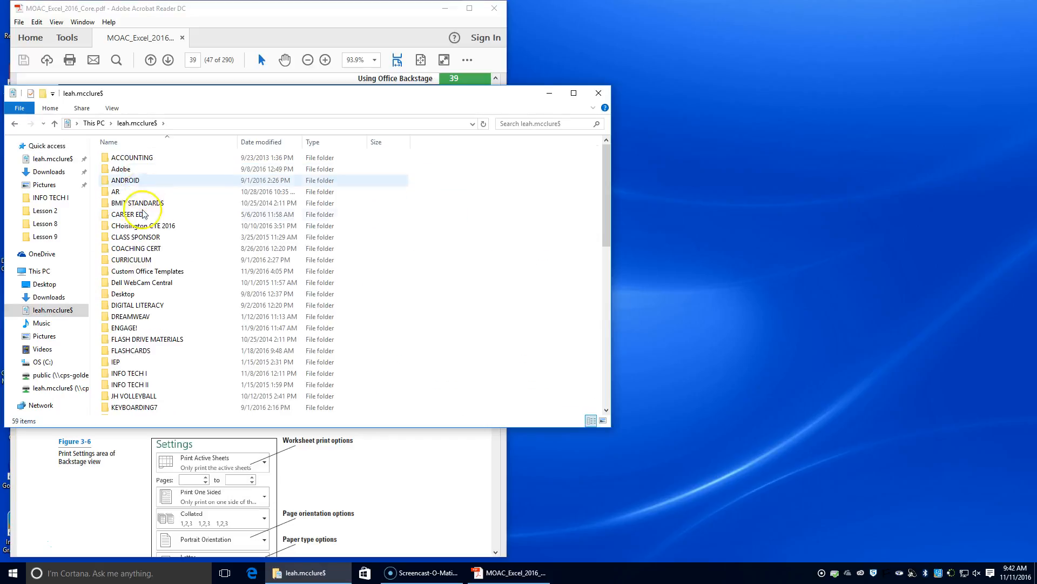
{"action": "double_click", "coordinate": [153, 373]}
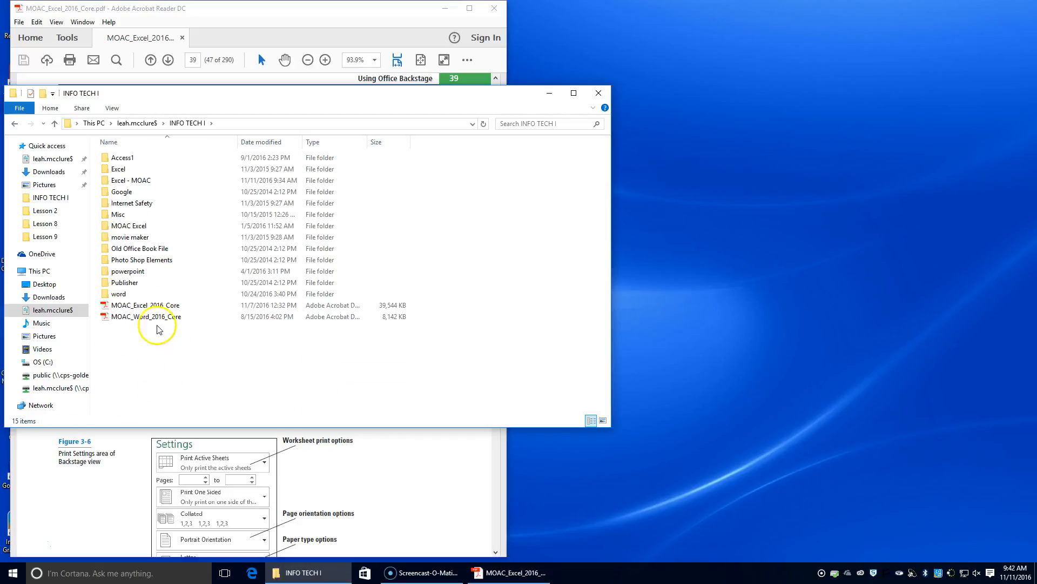
{"action": "double_click", "coordinate": [146, 180]}
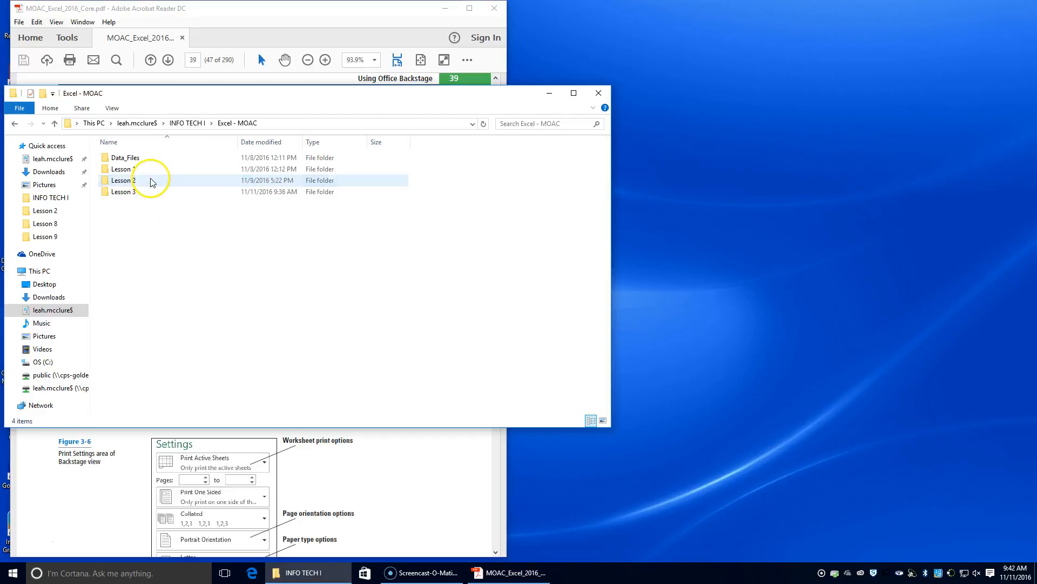
{"action": "double_click", "coordinate": [152, 159]}
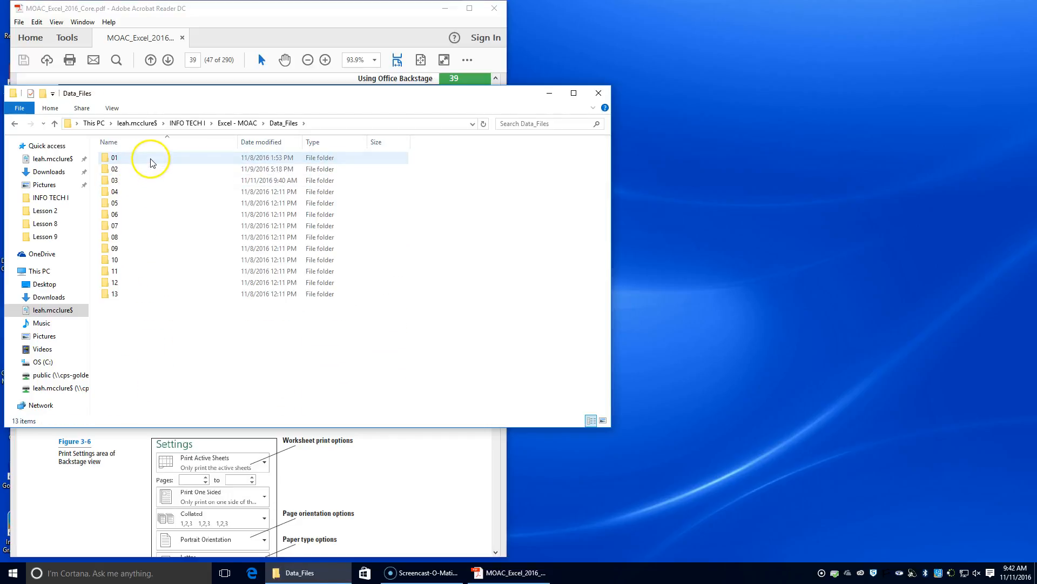
{"action": "double_click", "coordinate": [152, 180]}
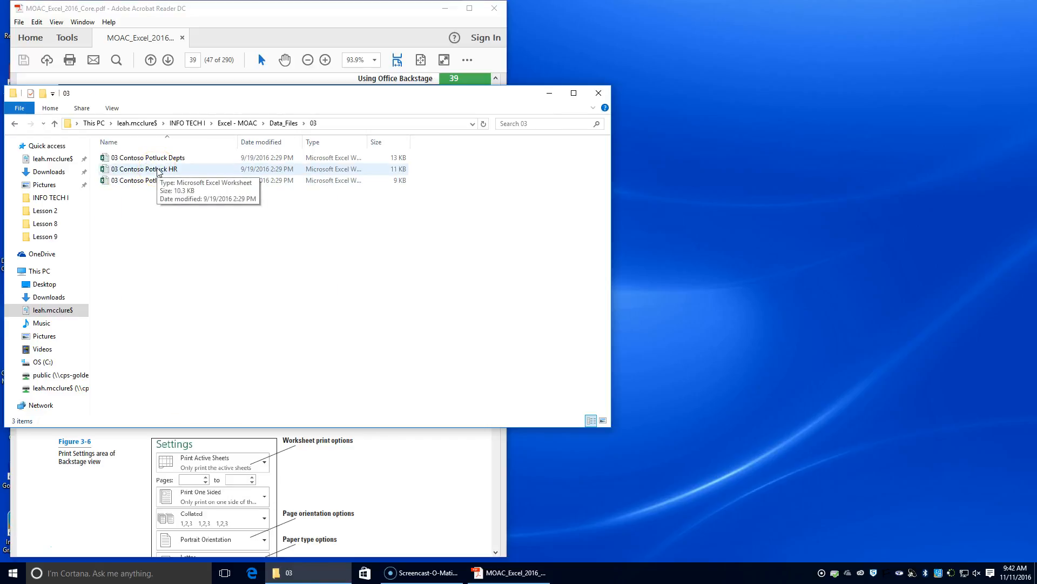
{"action": "double_click", "coordinate": [157, 170]}
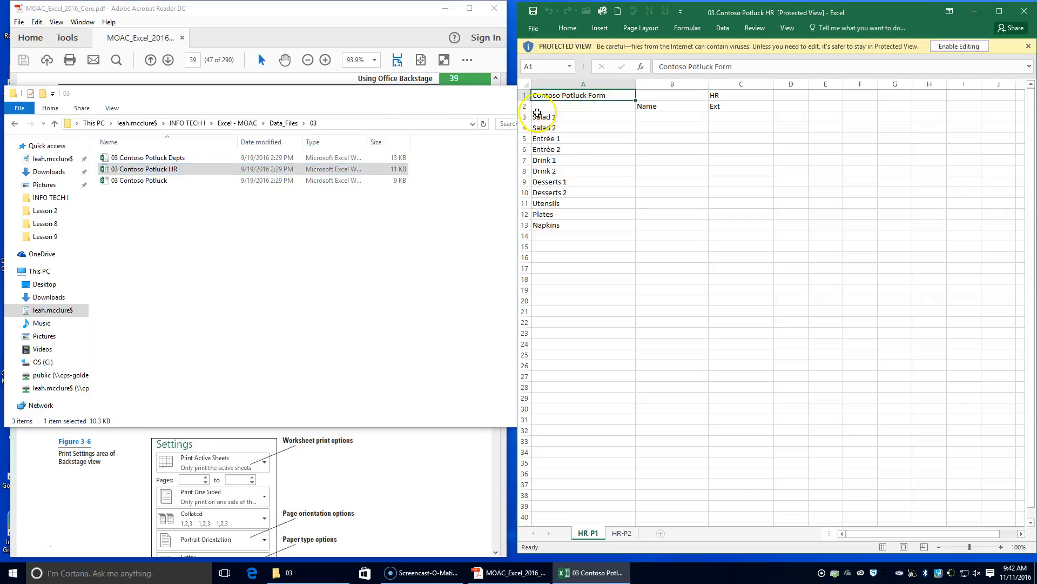
Close the File Explorer window, and enable editing of the protected 03 Contoso Potluck HR workbook beside the textbook.
{"action": "left_click", "coordinate": [504, 94]}
{"action": "left_click", "coordinate": [597, 94]}
{"action": "left_click", "coordinate": [960, 46]}
{"action": "left_click_drag", "start_coordinate": [391, 43], "coordinate": [1034, 32]}
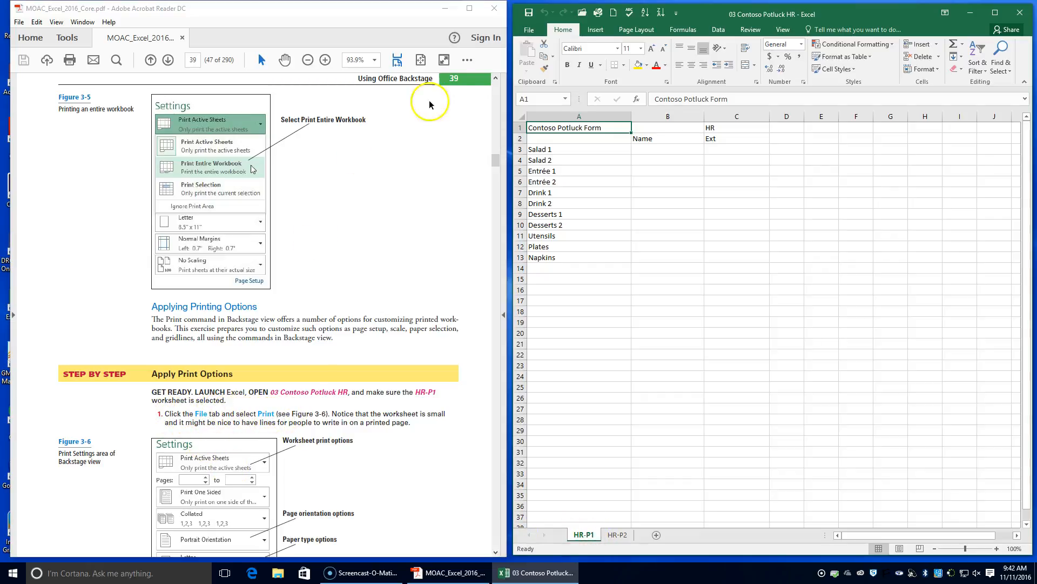
Display the print settings for the HR-P1 worksheet and set its margins to Wide.
{"action": "left_click", "coordinate": [531, 30]}
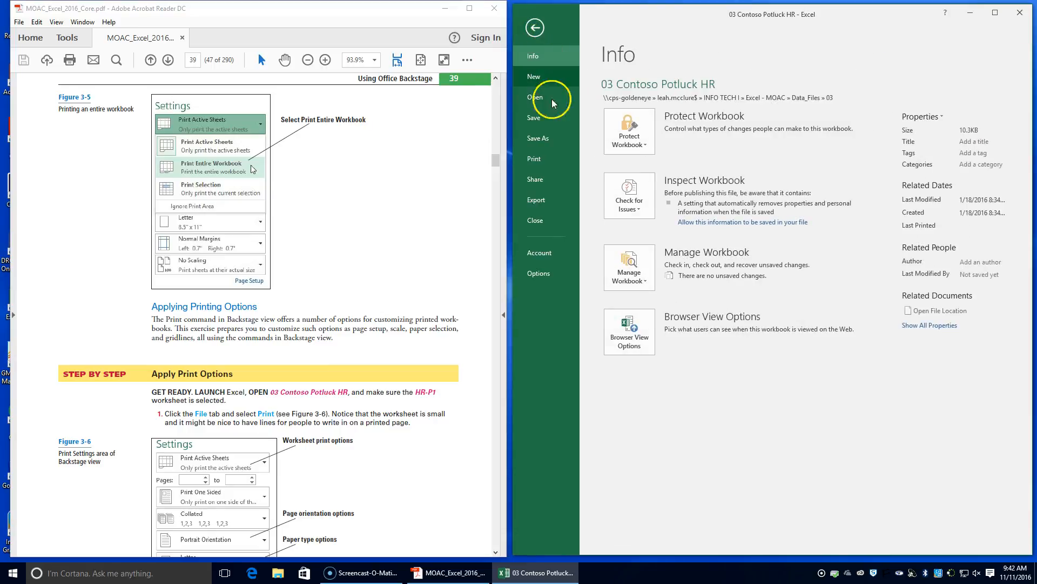
{"action": "left_click", "coordinate": [553, 163]}
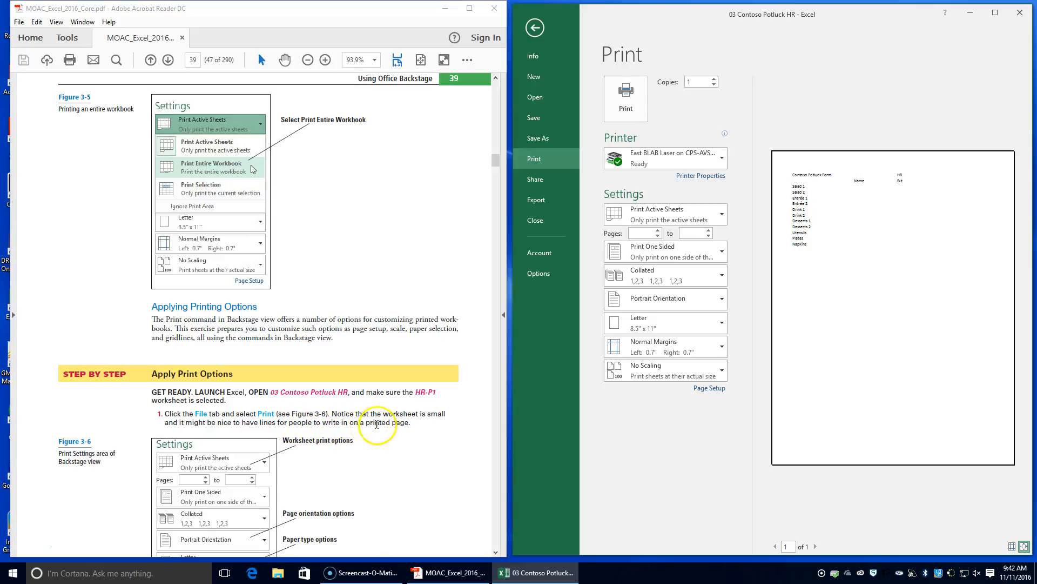
{"action": "scroll", "coordinate": [393, 423], "scroll_direction": "down", "scroll_amount": 10}
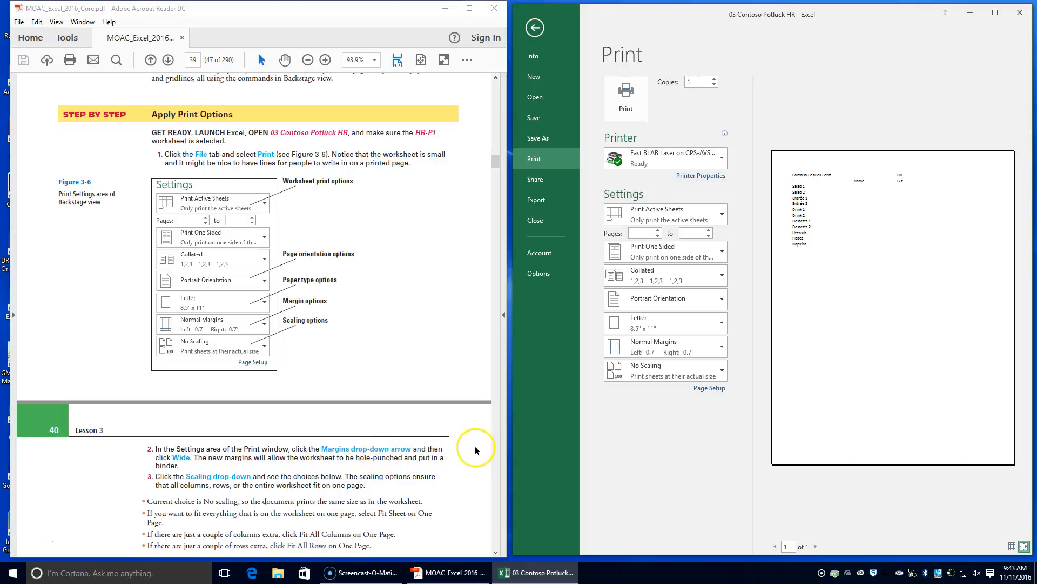
{"action": "left_click", "coordinate": [722, 347]}
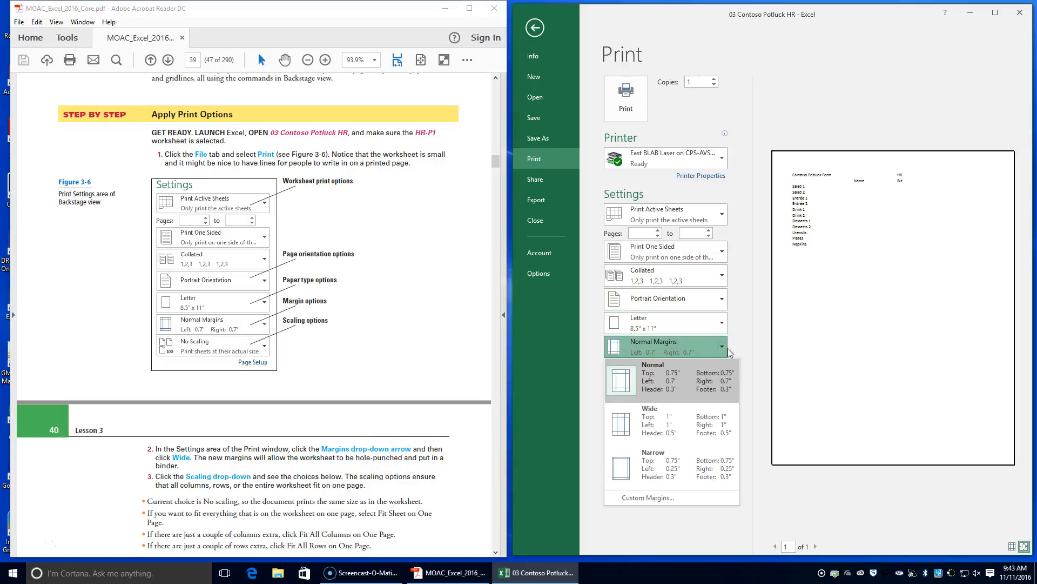
{"action": "left_click", "coordinate": [713, 436]}
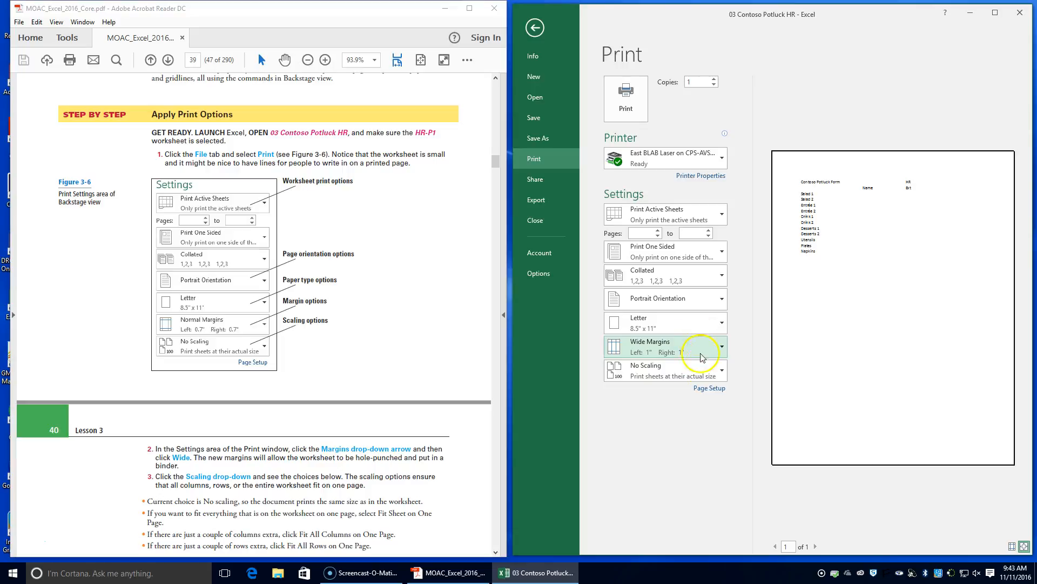
Review the scaling choices, and in the custom scaling options choose Landscape orientation and adjust the scaling to 175% of normal size.
{"action": "left_click", "coordinate": [705, 371]}
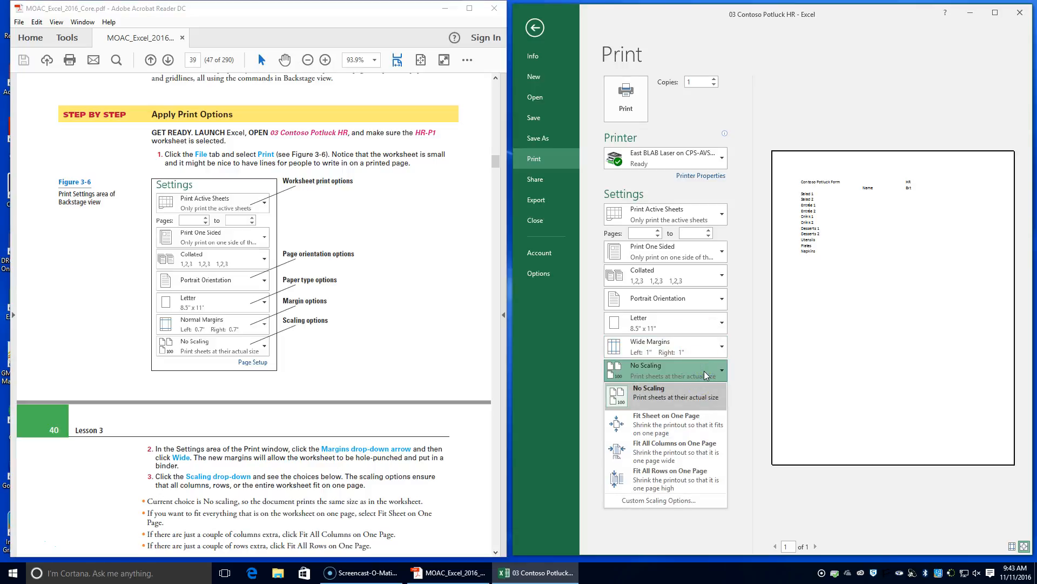
{"action": "left_click", "coordinate": [705, 378]}
{"action": "scroll", "coordinate": [389, 478], "scroll_direction": "down", "scroll_amount": 2}
{"action": "scroll", "coordinate": [388, 478], "scroll_direction": "down", "scroll_amount": 3}
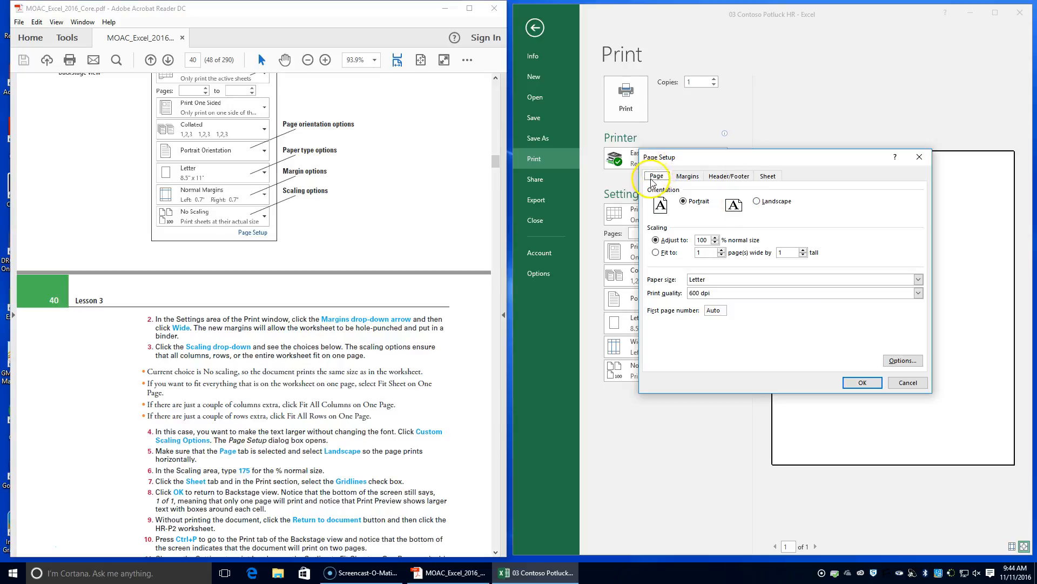
{"action": "left_click", "coordinate": [759, 201]}
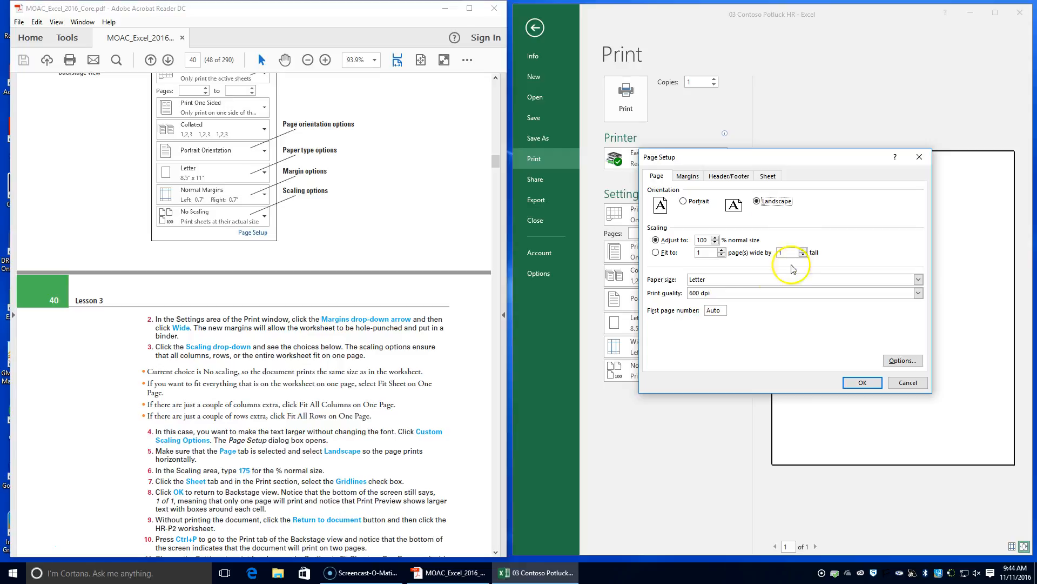
{"action": "left_click", "coordinate": [706, 239]}
{"action": "type", "text": "17"}
{"action": "key", "text": "BackSpace"}
{"action": "key", "text": "BackSpace"}
{"action": "key", "text": "BackSpace"}
Turn on printing of gridlines for the HR-P1 worksheet, and apply the page setup.
{"action": "left_click", "coordinate": [766, 177]}
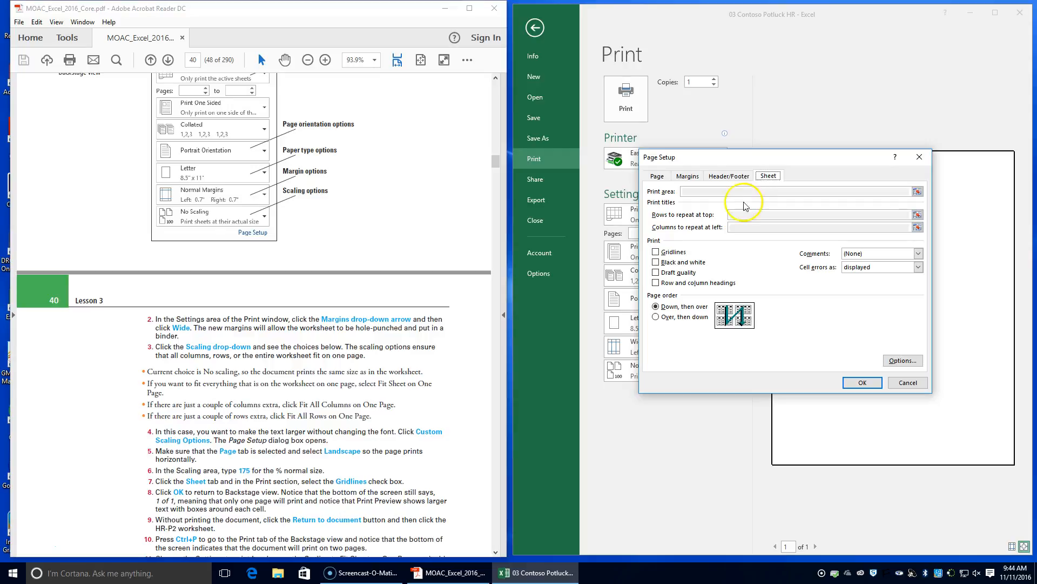
{"action": "left_click", "coordinate": [664, 252]}
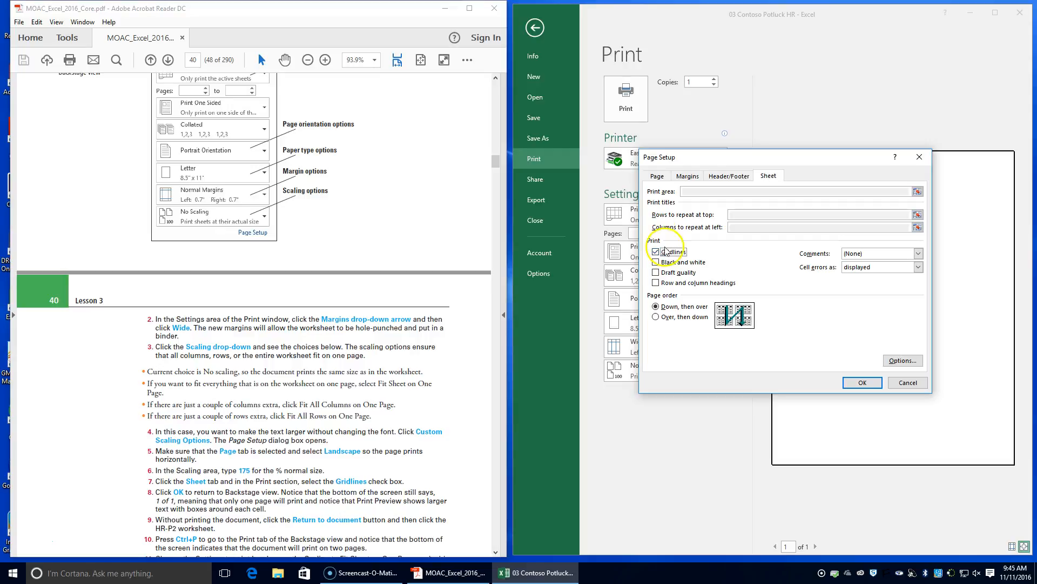
{"action": "left_click", "coordinate": [863, 382]}
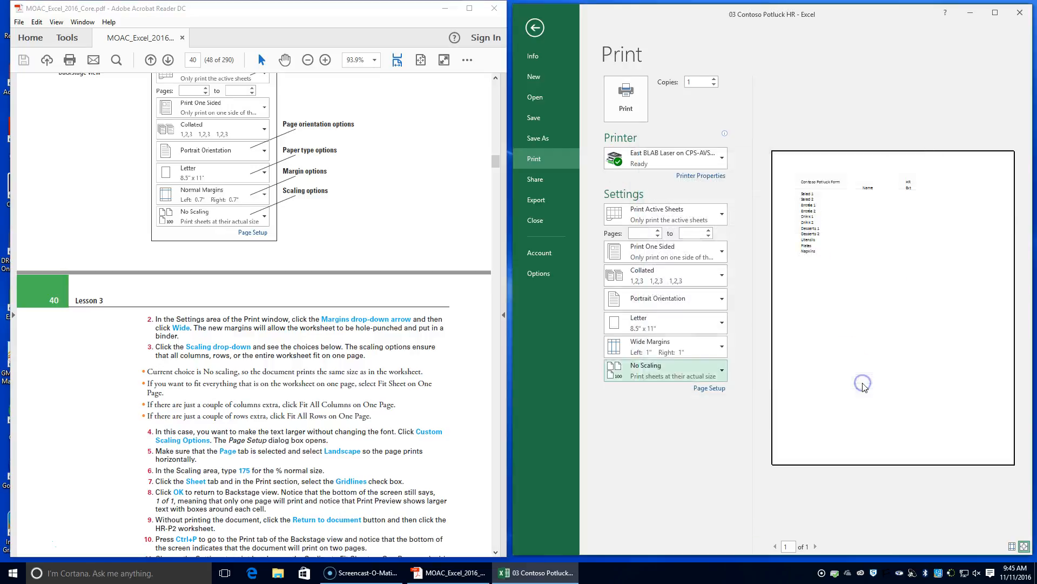
{"action": "left_click", "coordinate": [861, 376]}
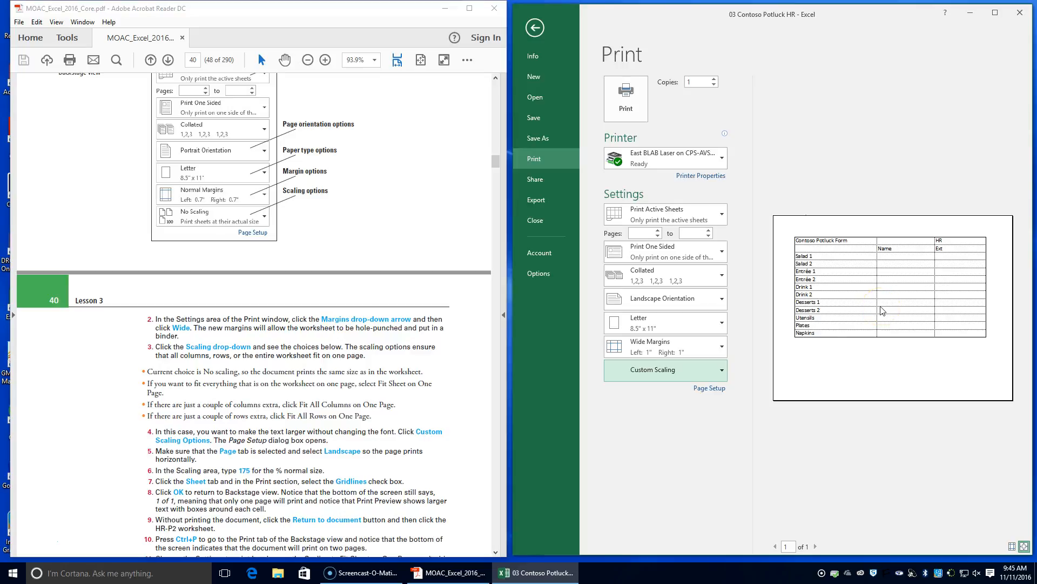
Return to the workbook without printing, and switch to the HR-P2 worksheet.
{"action": "left_click", "coordinate": [534, 28]}
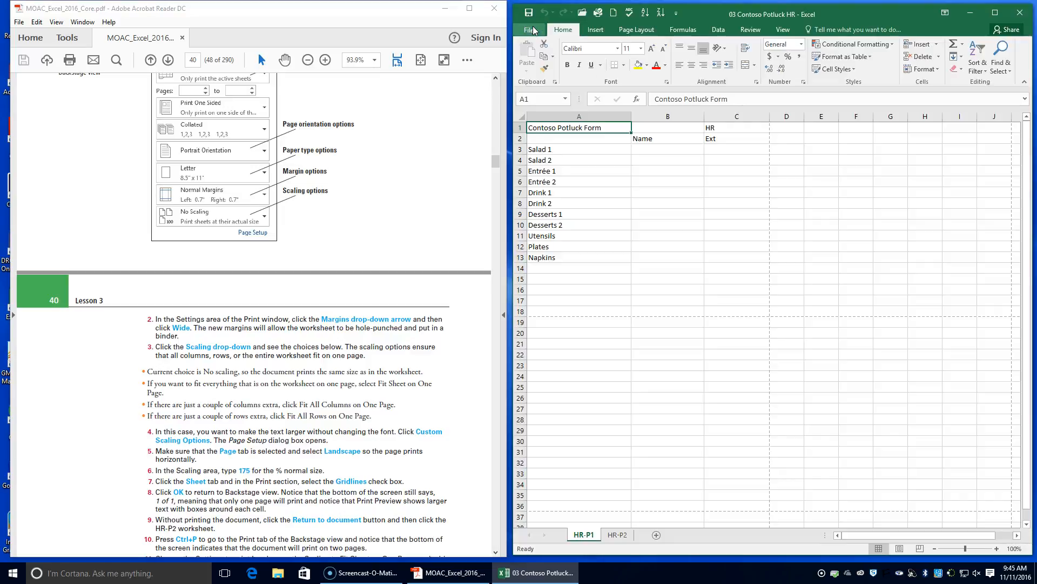
{"action": "left_click", "coordinate": [621, 536]}
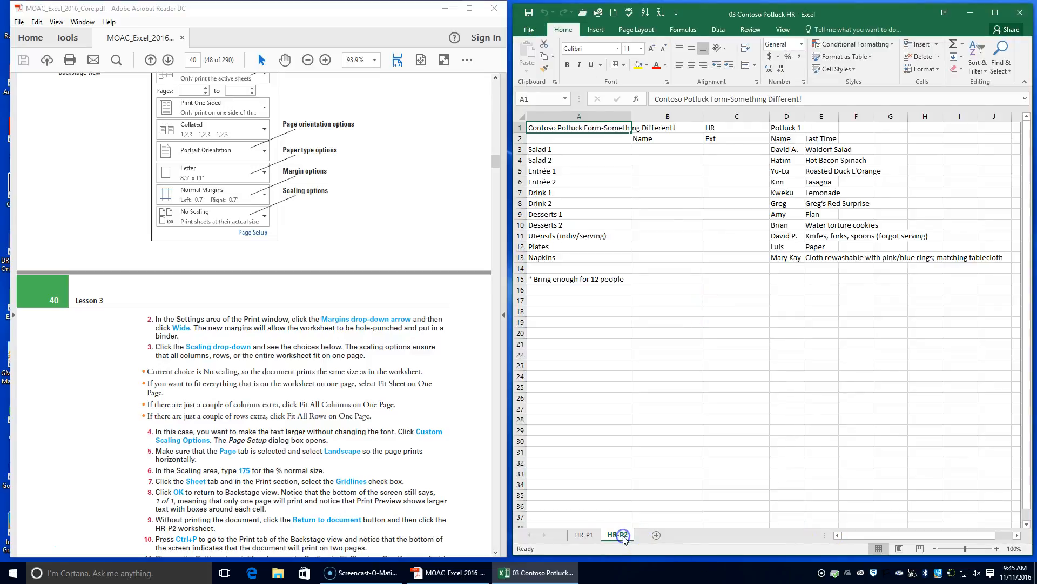
{"action": "left_click", "coordinate": [407, 501]}
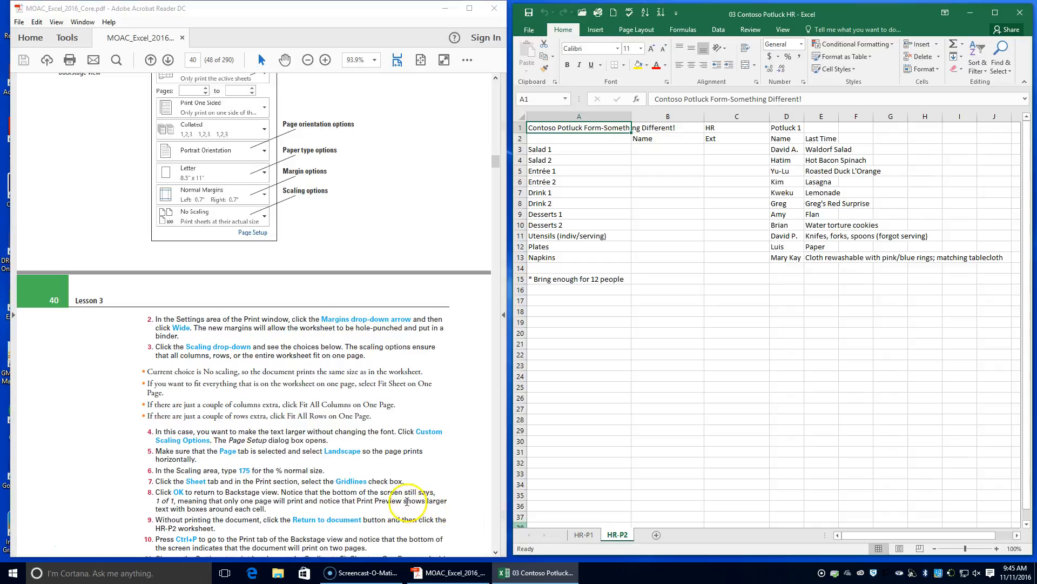
Display the print settings for the HR-P2 worksheet.
{"action": "scroll", "coordinate": [611, 486], "scroll_direction": "down", "scroll_amount": 1}
{"action": "left_click", "coordinate": [621, 535]}
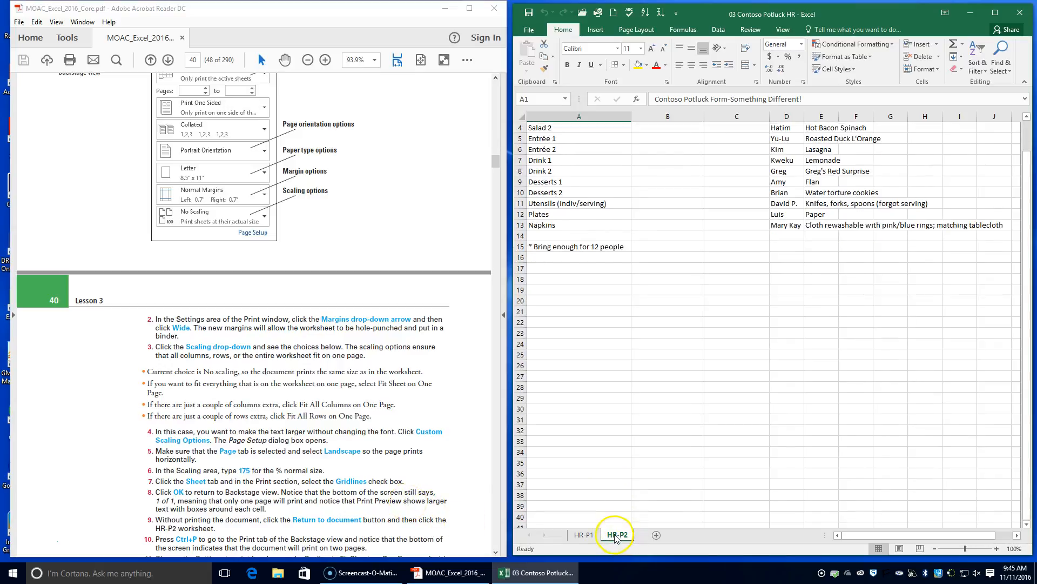
{"action": "left_click", "coordinate": [621, 534]}
{"action": "key", "text": "ctrl+p"}
{"action": "left_click", "coordinate": [613, 519]}
{"action": "left_click", "coordinate": [270, 511]}
Follow the textbook's remaining print steps and choose Landscape orientation for HR-P2 in the custom scaling options.
{"action": "scroll", "coordinate": [272, 526], "scroll_direction": "down", "scroll_amount": 3}
{"action": "scroll", "coordinate": [273, 526], "scroll_direction": "down", "scroll_amount": 2}
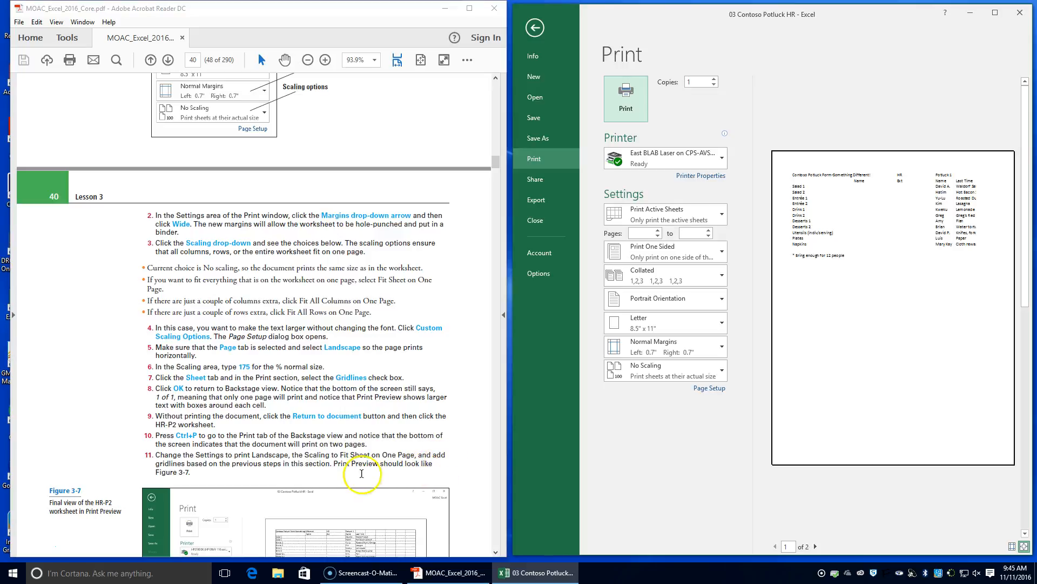
{"action": "scroll", "coordinate": [253, 465], "scroll_direction": "down", "scroll_amount": 3}
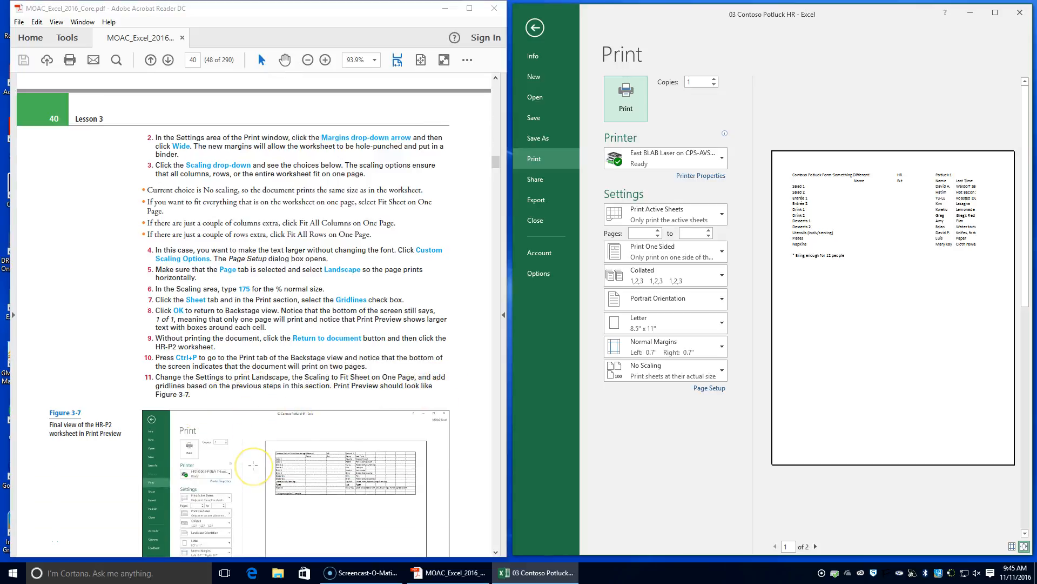
{"action": "scroll", "coordinate": [253, 465], "scroll_direction": "down", "scroll_amount": 3}
{"action": "scroll", "coordinate": [243, 464], "scroll_direction": "down", "scroll_amount": 1}
{"action": "scroll", "coordinate": [232, 463], "scroll_direction": "up", "scroll_amount": 1}
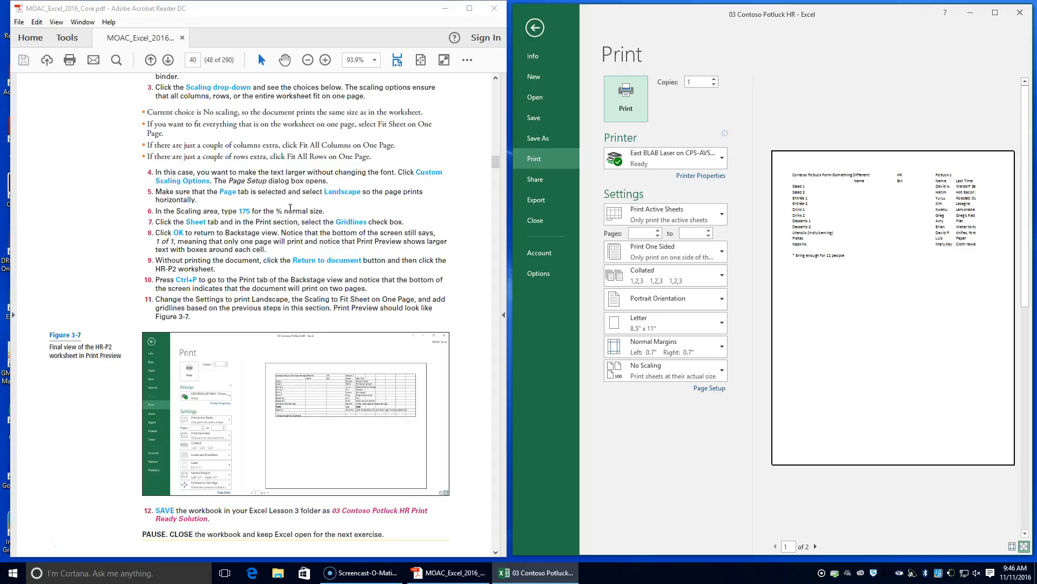
{"action": "left_click", "coordinate": [718, 370]}
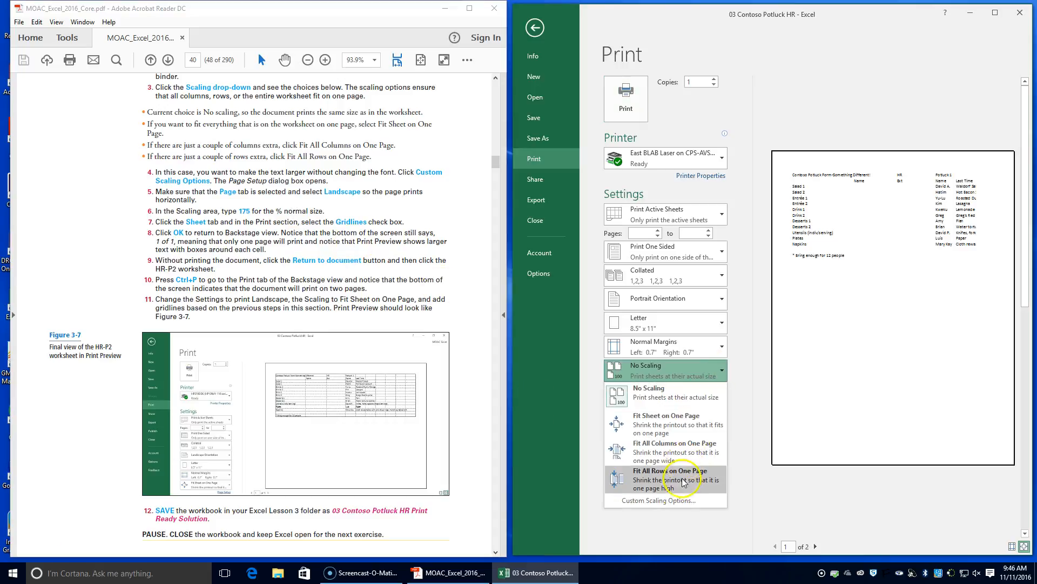
{"action": "left_click", "coordinate": [668, 501]}
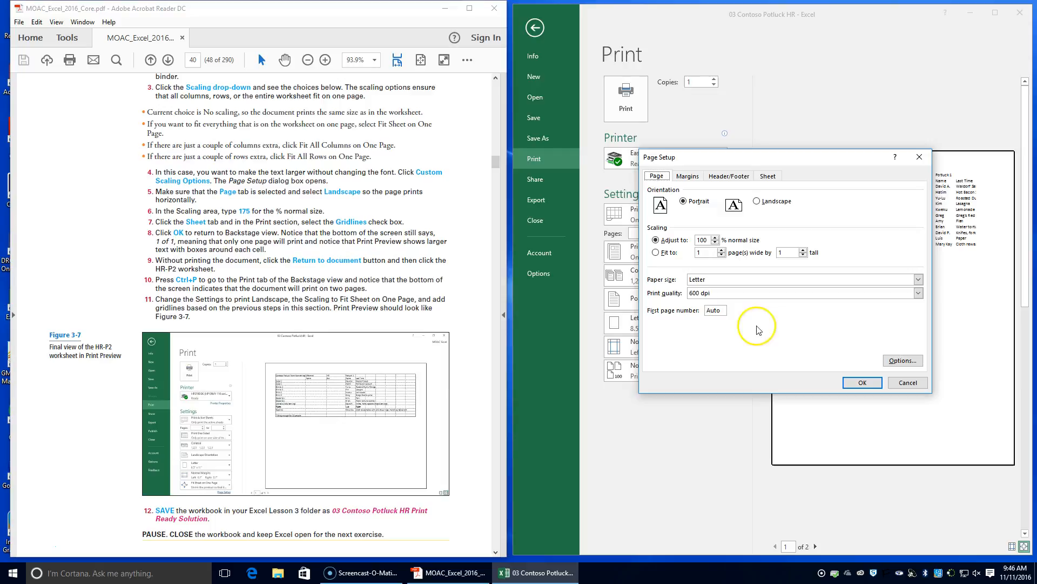
{"action": "left_click", "coordinate": [758, 202]}
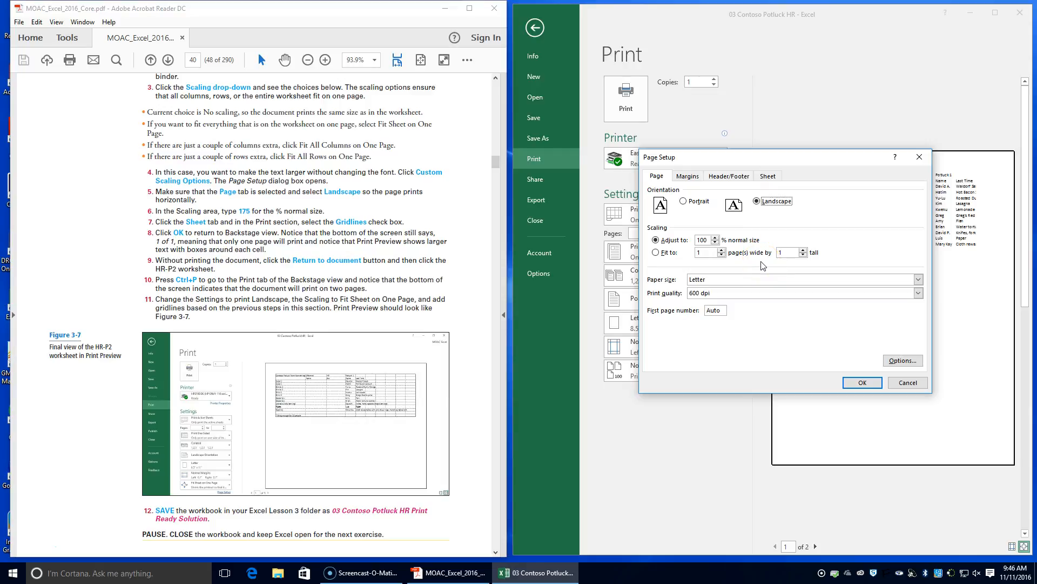
Turn on printing of gridlines for HR-P2, adjust the scaling to 175% of normal size, and apply the page setup.
{"action": "left_click", "coordinate": [767, 176]}
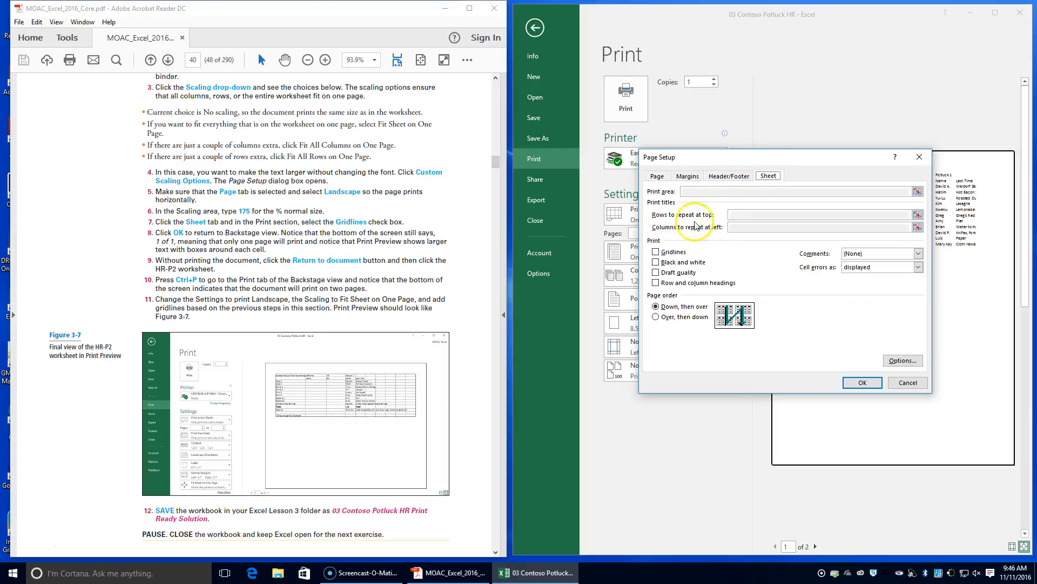
{"action": "left_click", "coordinate": [656, 252]}
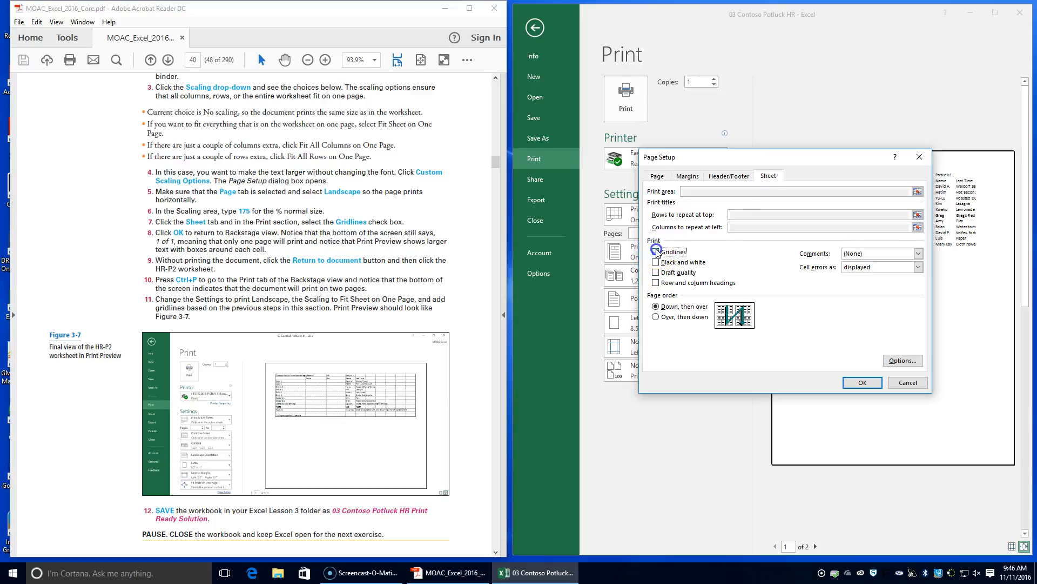
{"action": "left_click", "coordinate": [657, 176]}
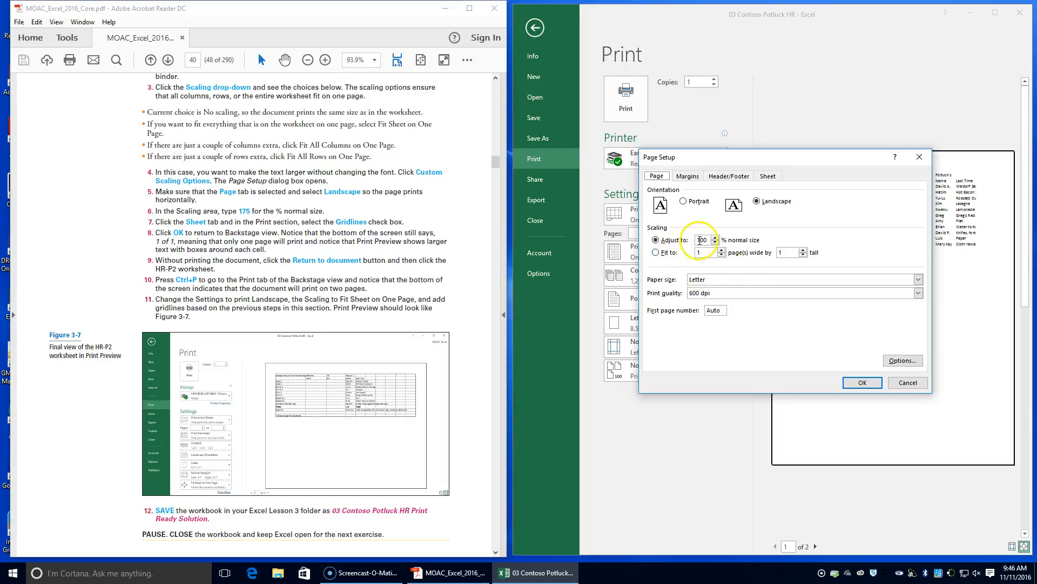
{"action": "left_click", "coordinate": [668, 243]}
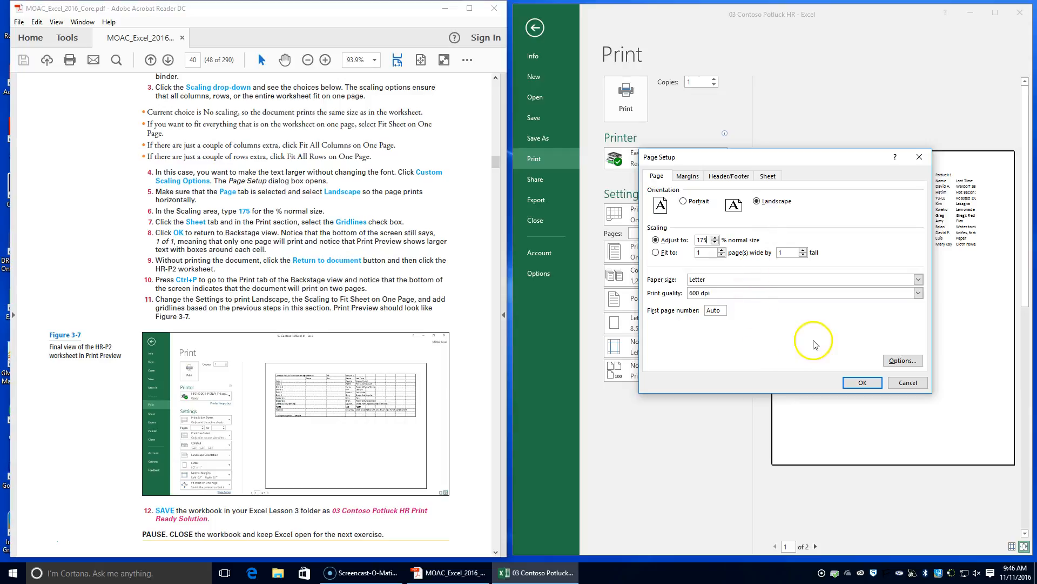
{"action": "left_click", "coordinate": [859, 382]}
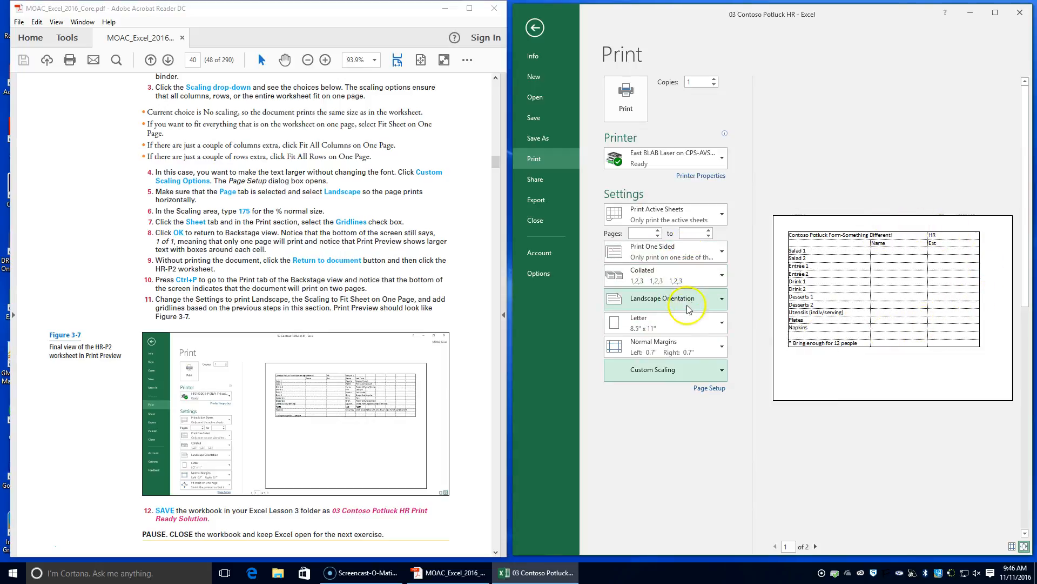
Set the HR-P2 margins to Wide and the scaling to Fit Sheet on One Page.
{"action": "left_click", "coordinate": [689, 346]}
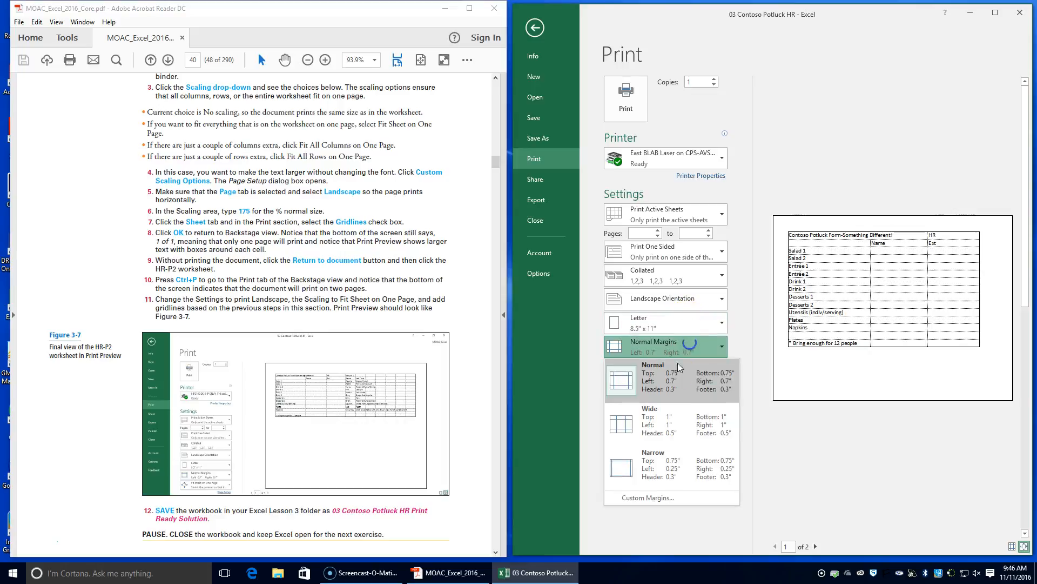
{"action": "left_click", "coordinate": [670, 423]}
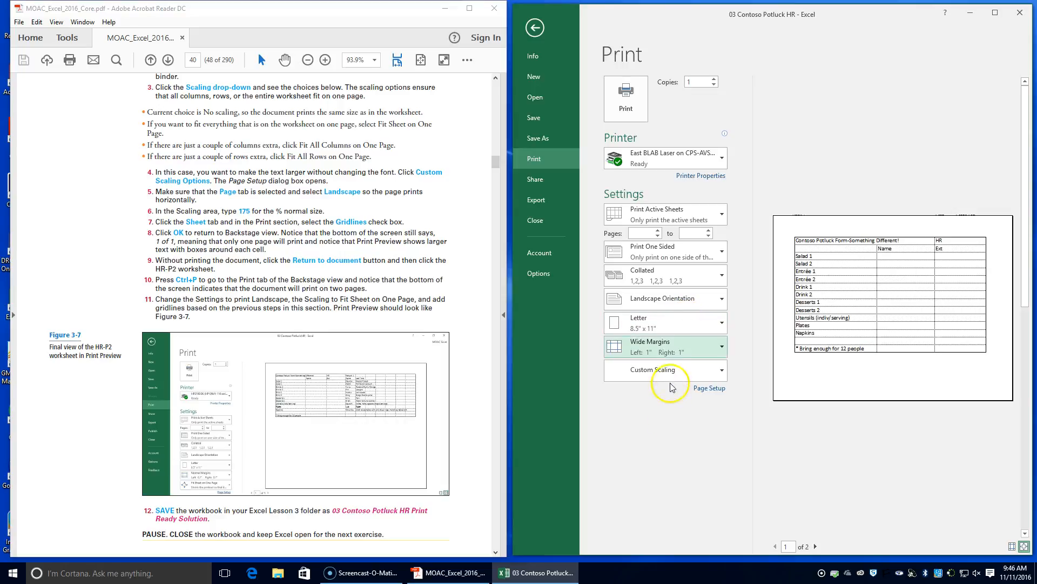
{"action": "left_click", "coordinate": [655, 372]}
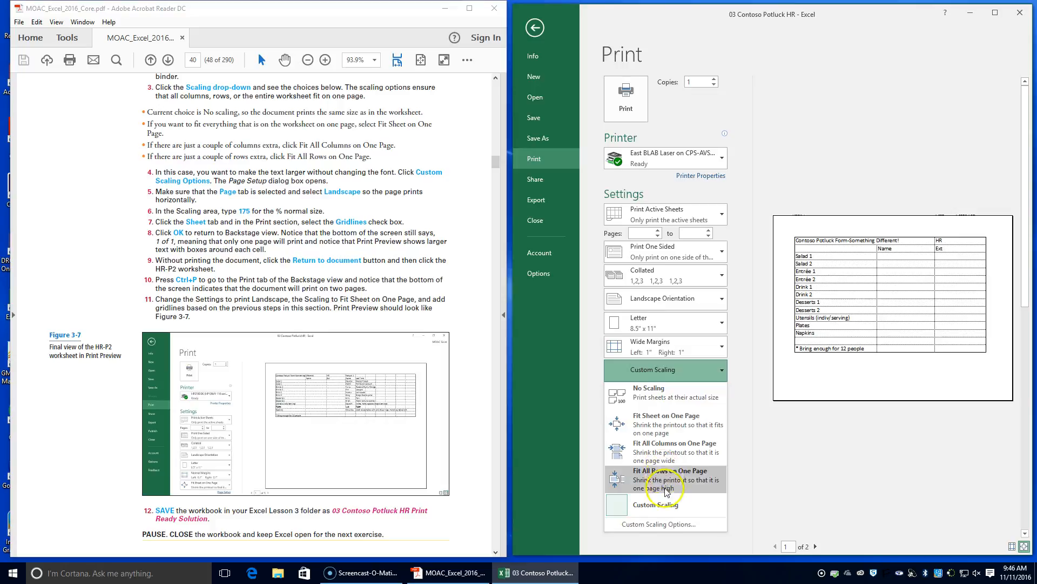
{"action": "left_click", "coordinate": [657, 435]}
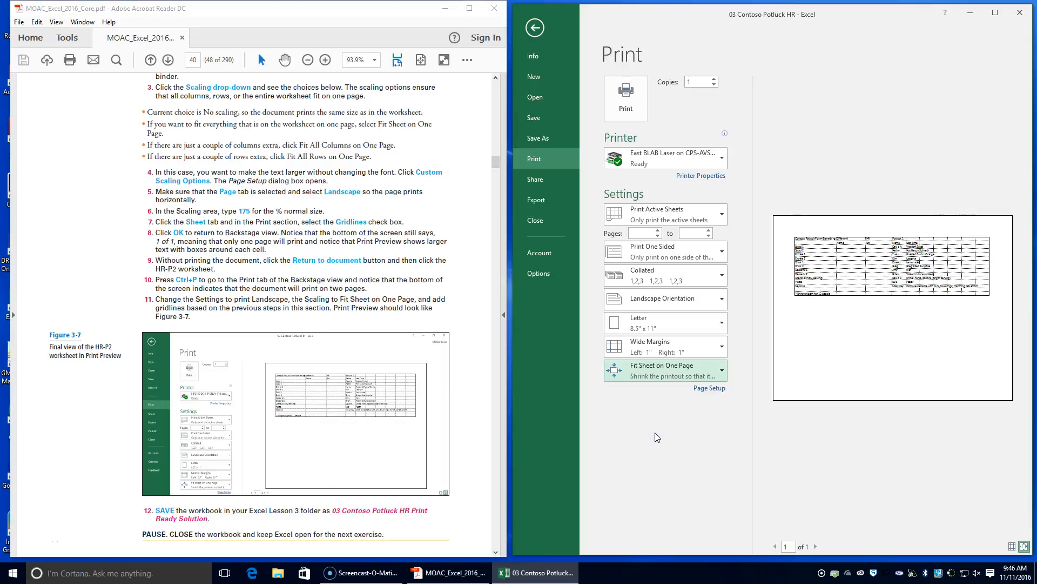
{"action": "left_click", "coordinate": [688, 370]}
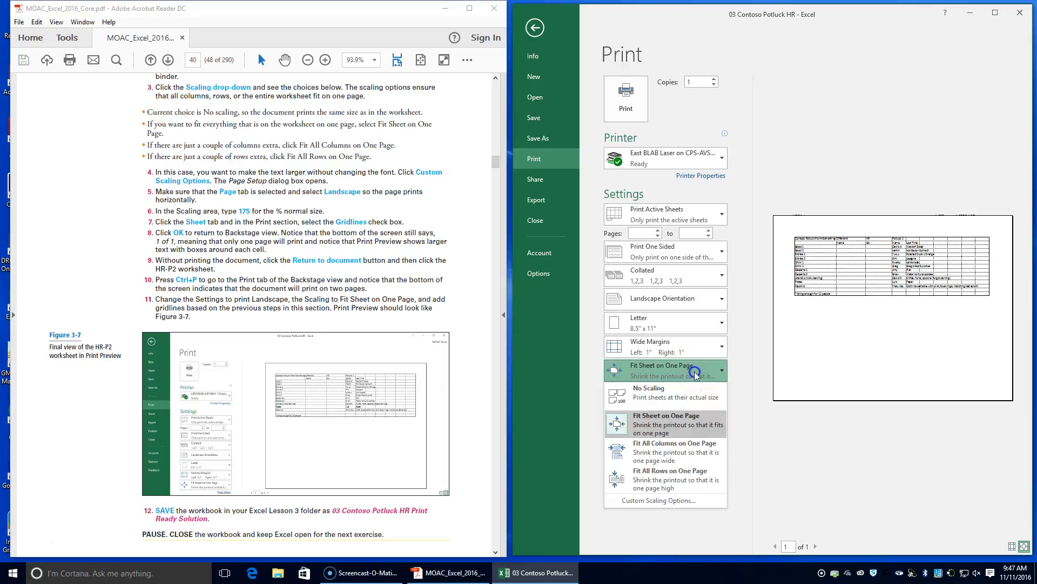
{"action": "left_click", "coordinate": [692, 422]}
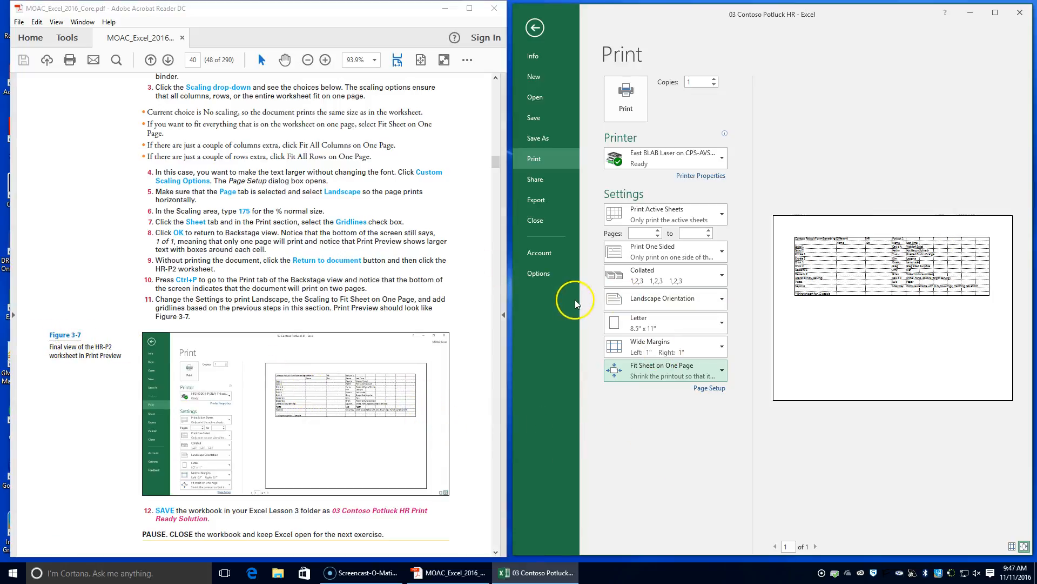
Save the workbook, and save a copy in the Lesson 3 folder as 03 Contoso Potluck HR Ready Solution.
{"action": "left_click", "coordinate": [544, 122]}
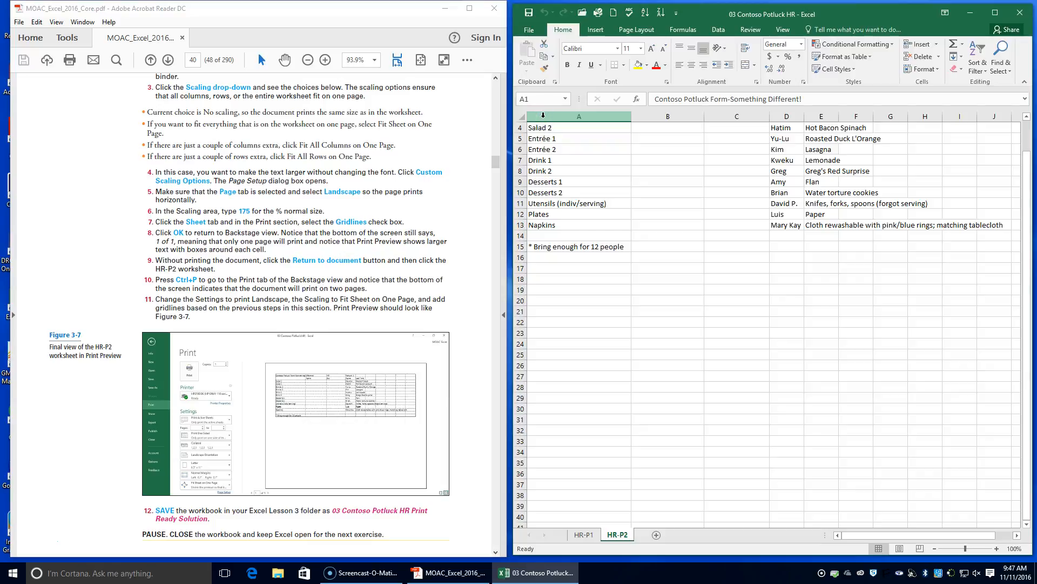
{"action": "left_click", "coordinate": [529, 30]}
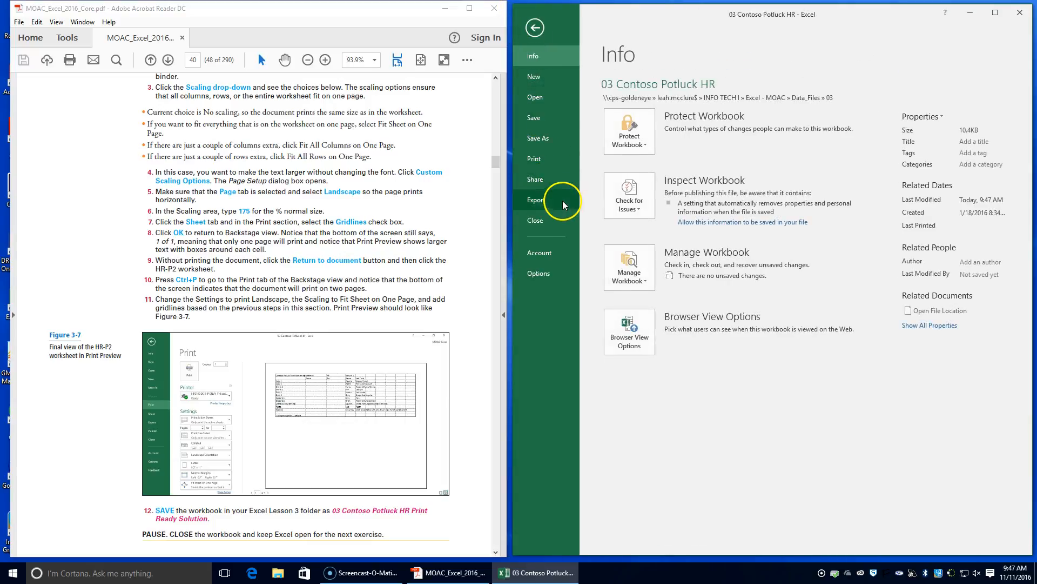
{"action": "left_click", "coordinate": [563, 142]}
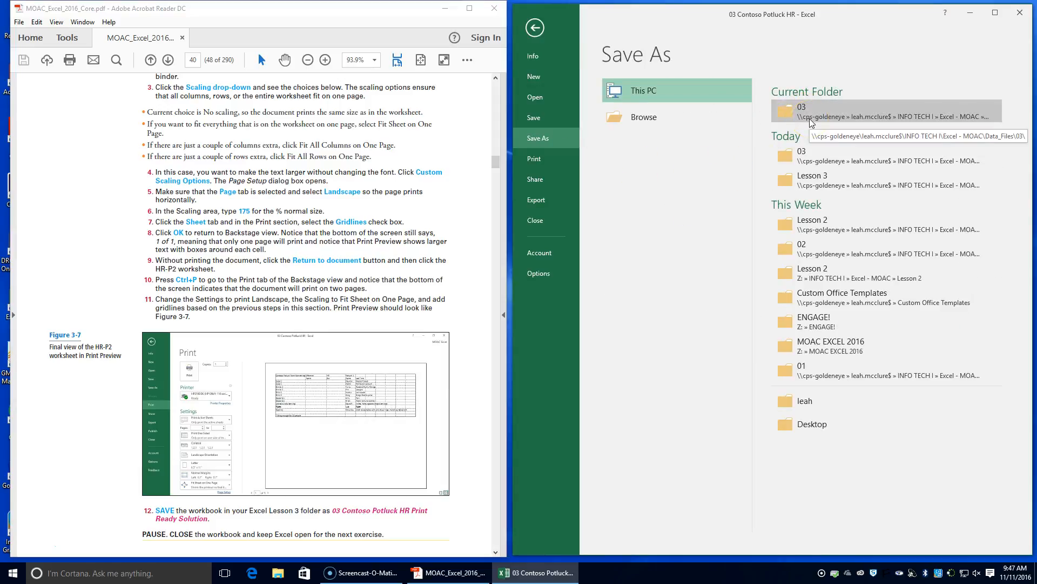
{"action": "left_click", "coordinate": [800, 184]}
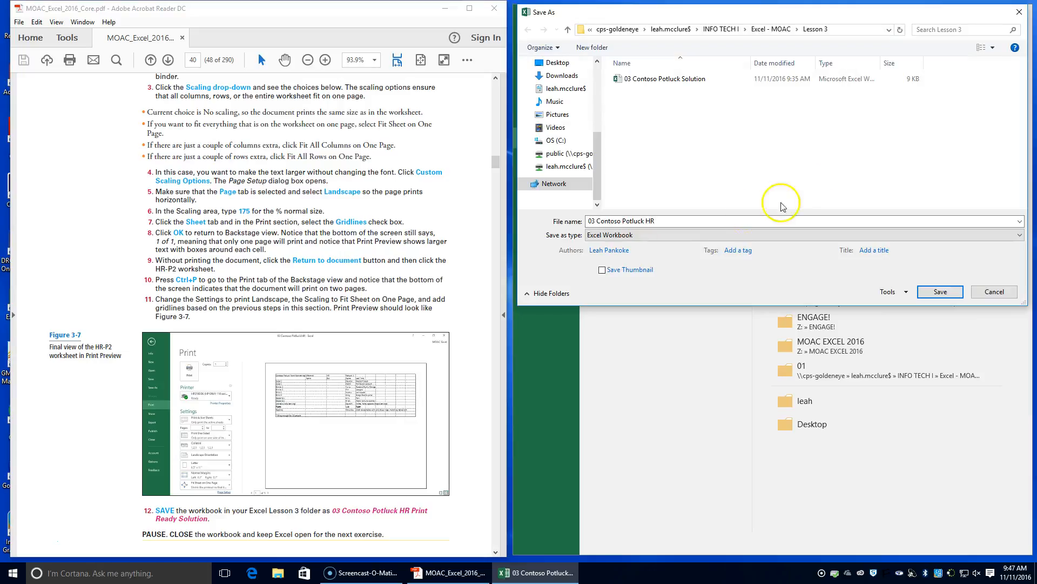
{"action": "left_click", "coordinate": [685, 218]}
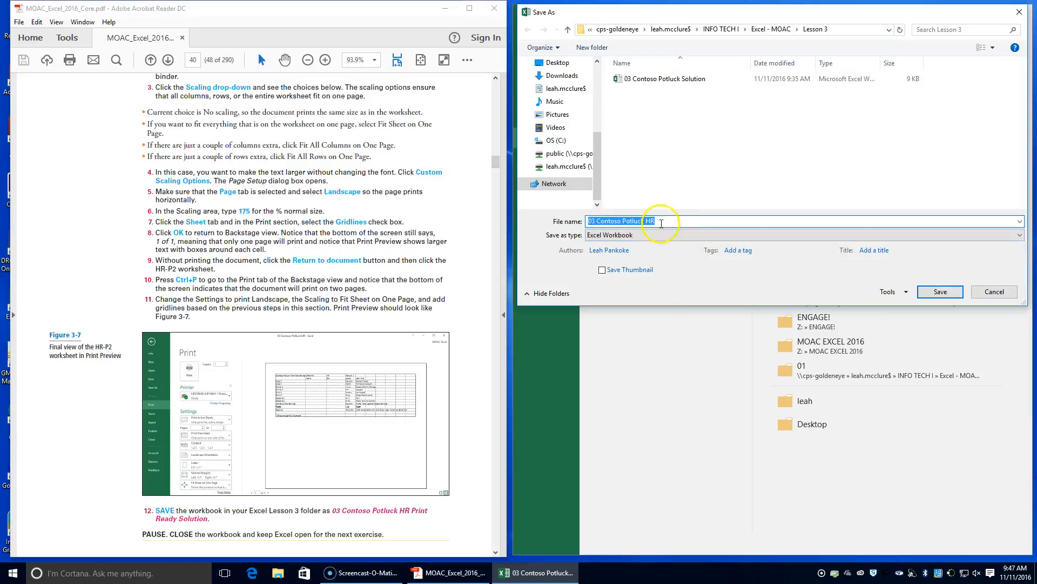
{"action": "left_click", "coordinate": [661, 222]}
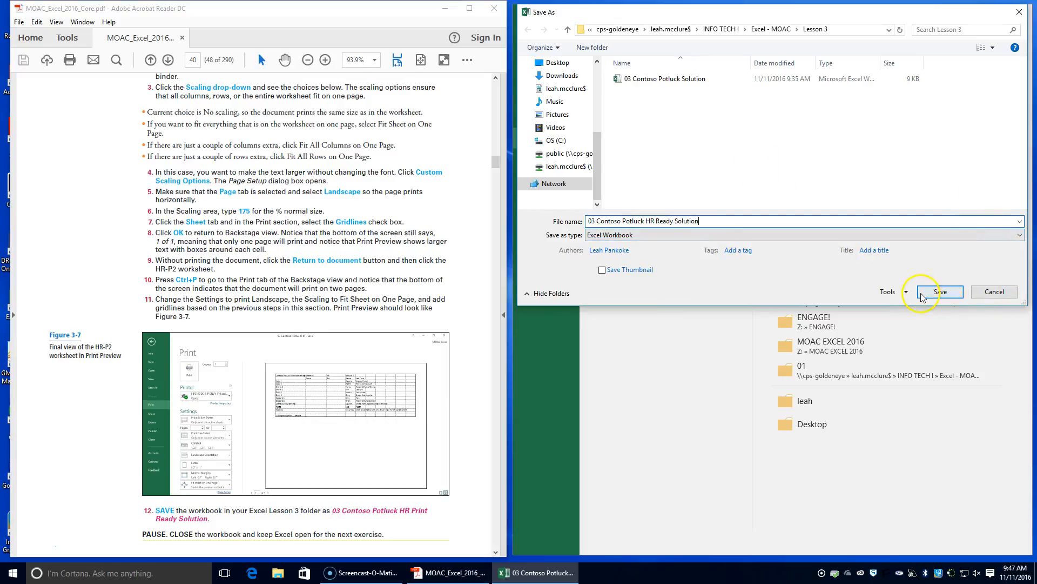
{"action": "left_click", "coordinate": [940, 291]}
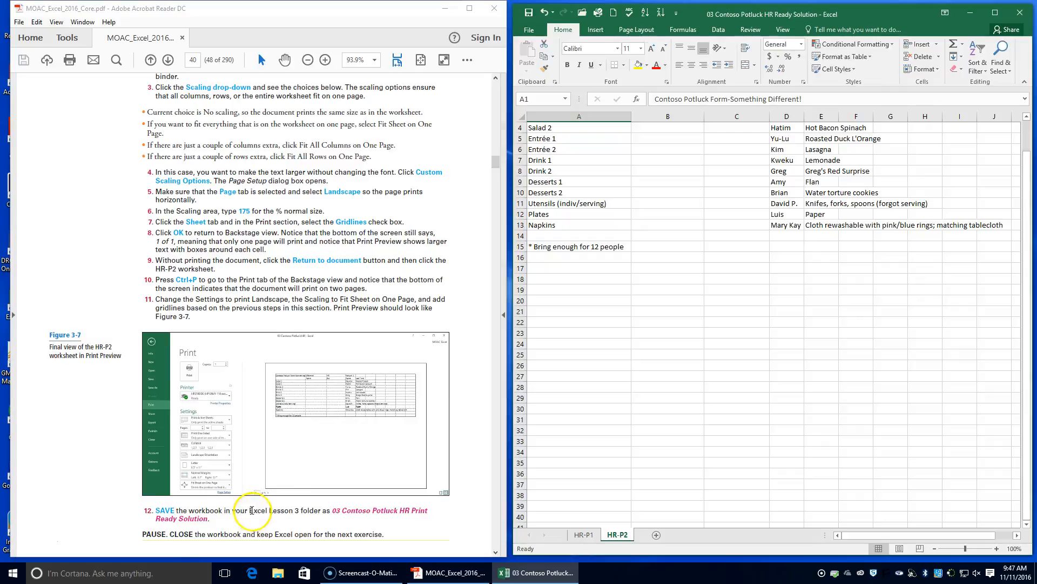
Close the 03 Contoso Potluck HR Ready Solution workbook and keep Excel open.
{"action": "scroll", "coordinate": [246, 521], "scroll_direction": "down", "scroll_amount": 2}
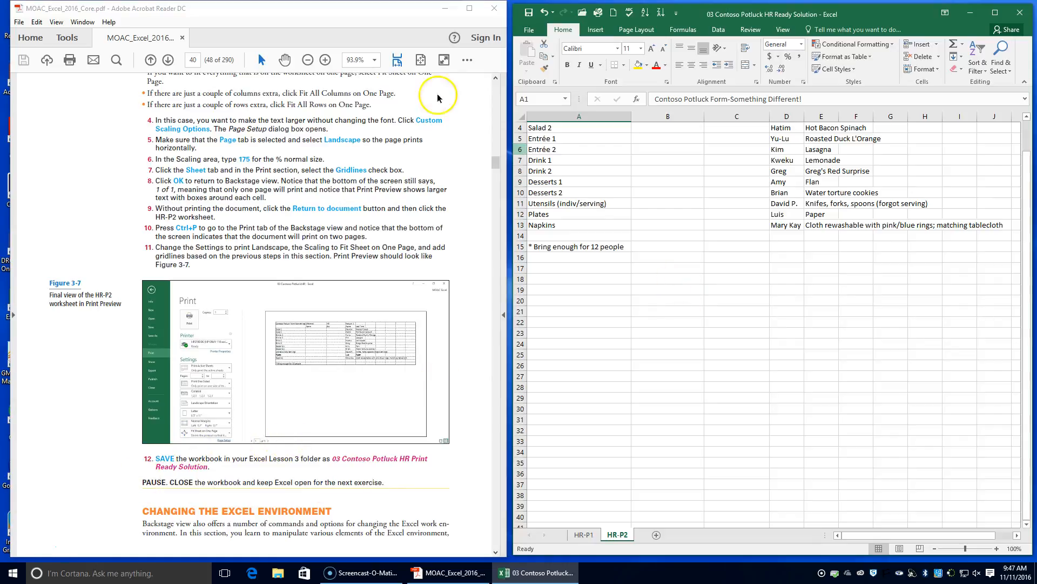
{"action": "left_click", "coordinate": [529, 30]}
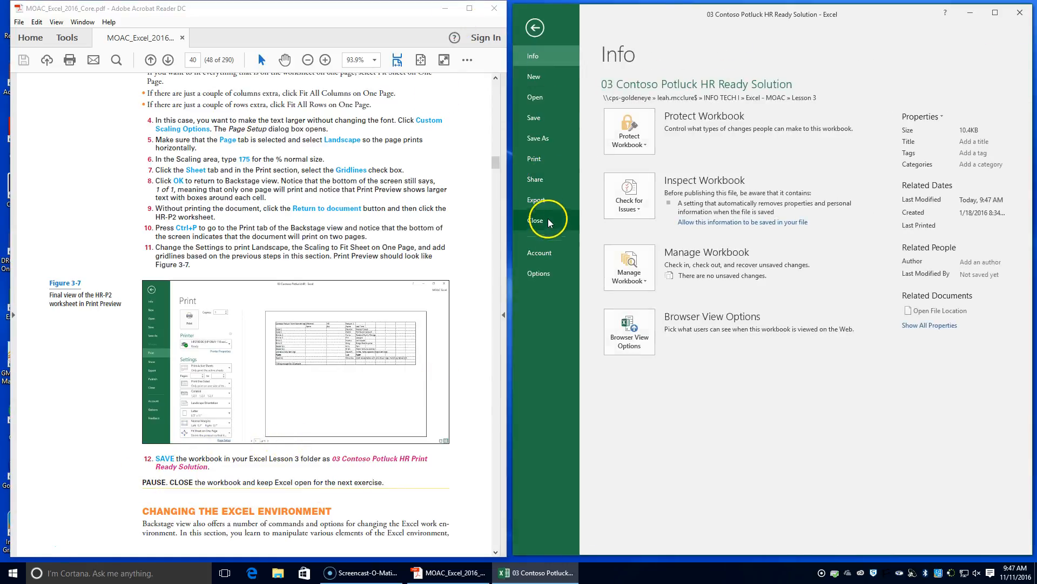
{"action": "left_click", "coordinate": [549, 222]}
Continue to the textbook's Customize the Quick Access Toolbar exercise and create a blank workbook.
{"action": "scroll", "coordinate": [231, 464], "scroll_direction": "down", "scroll_amount": 5}
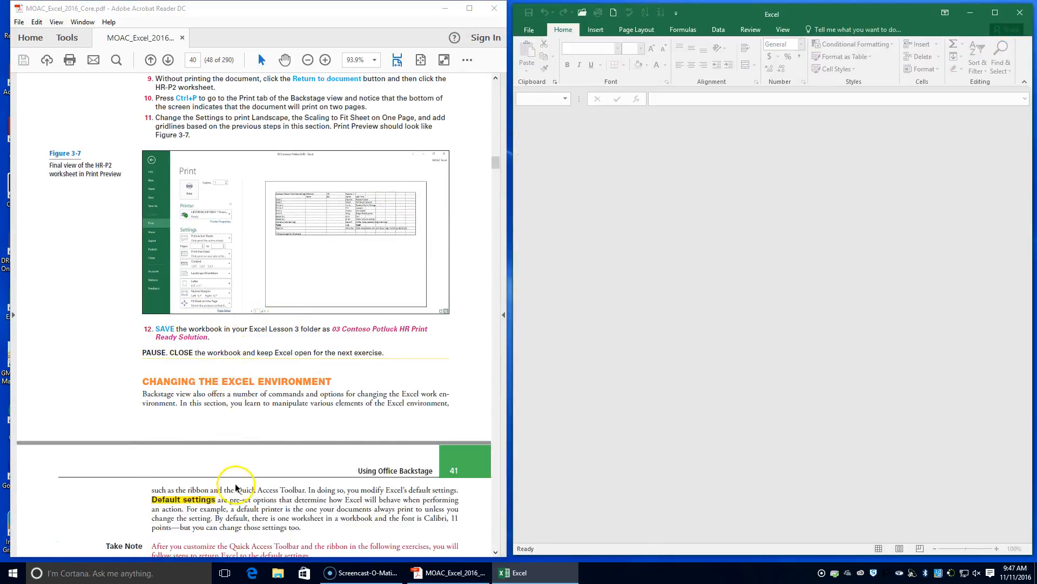
{"action": "scroll", "coordinate": [231, 465], "scroll_direction": "down", "scroll_amount": 2}
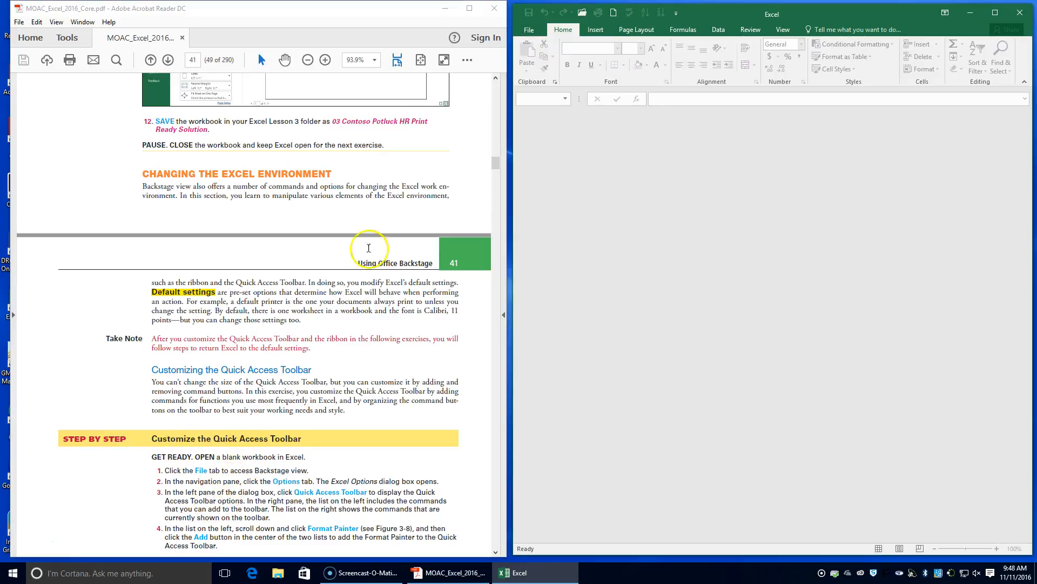
{"action": "left_click", "coordinate": [529, 30]}
{"action": "left_click", "coordinate": [535, 76]}
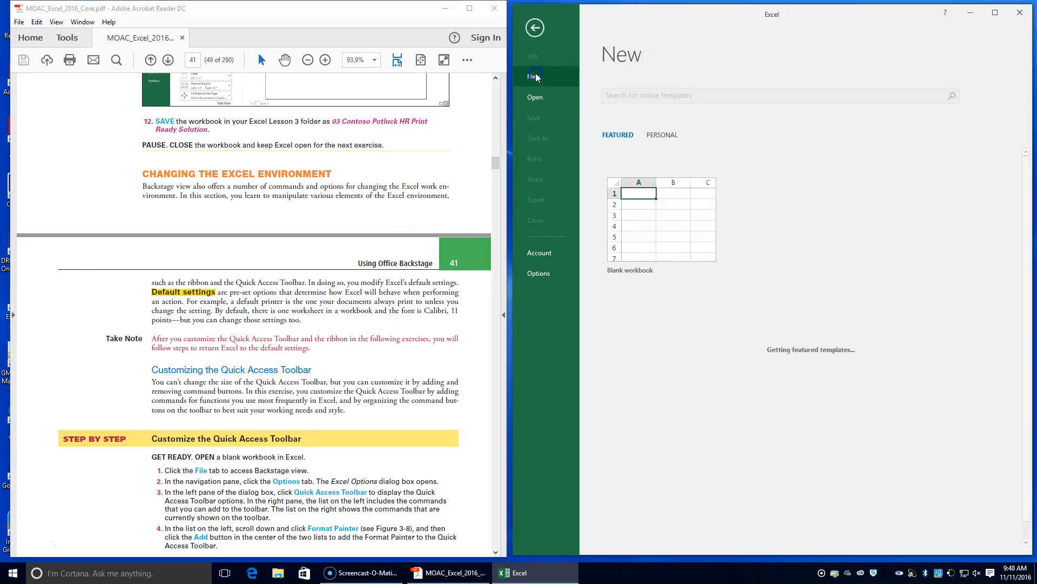
{"action": "left_click", "coordinate": [660, 237]}
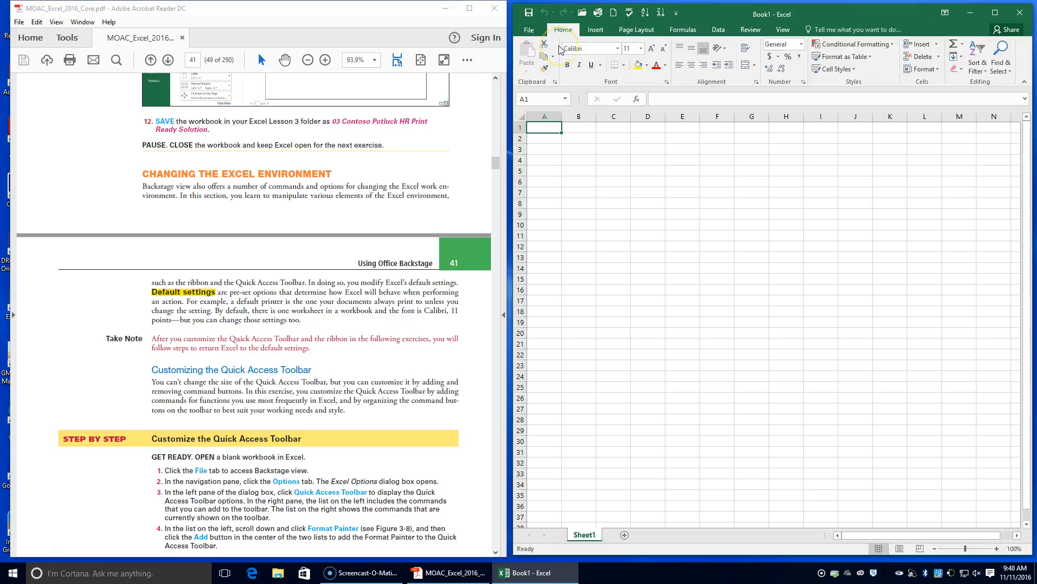
Open the Quick Access Toolbar options and add Format Painter to the toolbar's command list.
{"action": "left_click", "coordinate": [529, 30]}
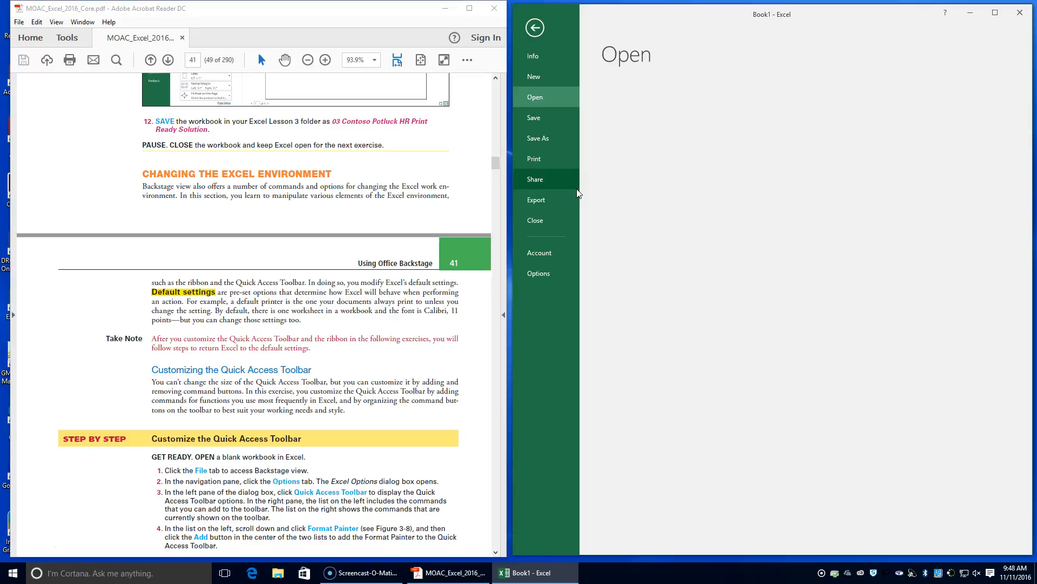
{"action": "left_click", "coordinate": [536, 272]}
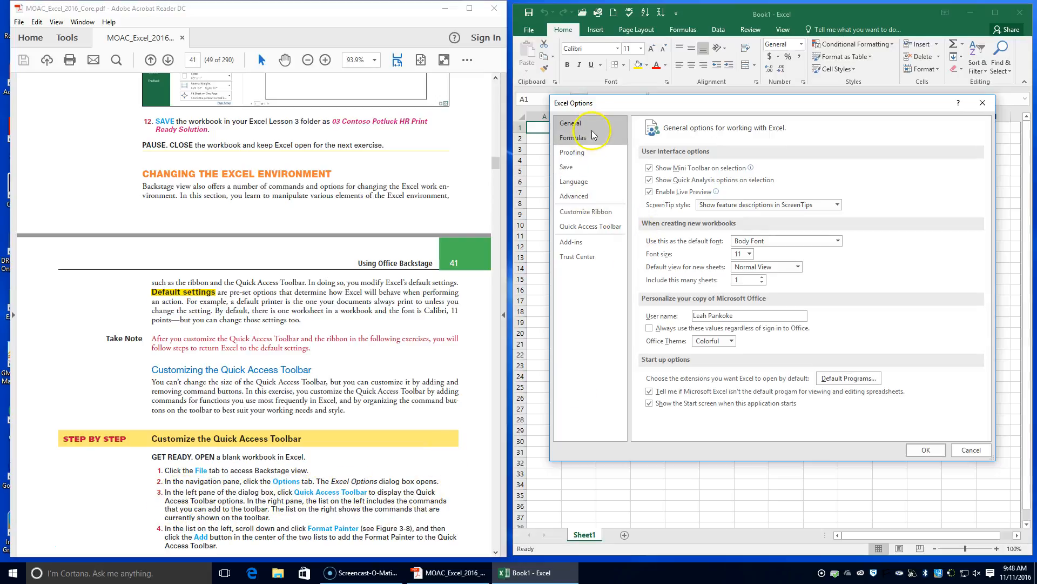
{"action": "left_click", "coordinate": [605, 226]}
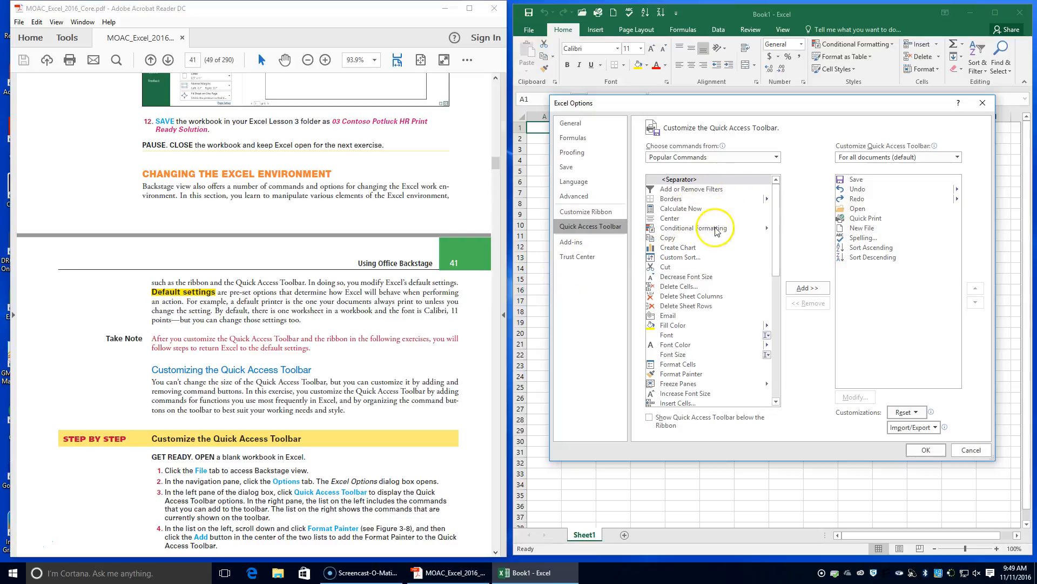
{"action": "scroll", "coordinate": [715, 231], "scroll_direction": "down", "scroll_amount": 1}
{"action": "scroll", "coordinate": [716, 231], "scroll_direction": "down", "scroll_amount": 1}
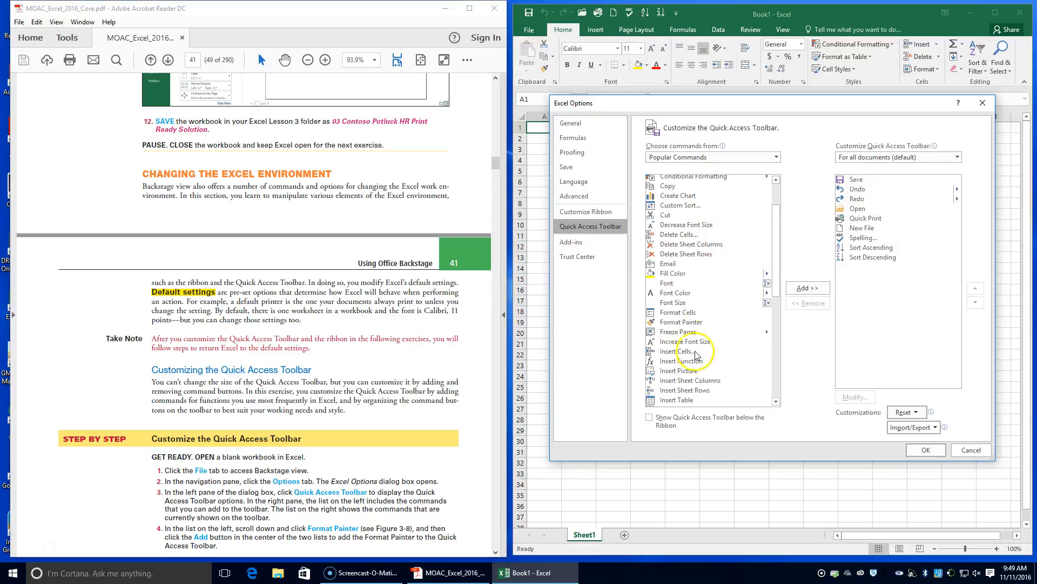
{"action": "left_click", "coordinate": [682, 322]}
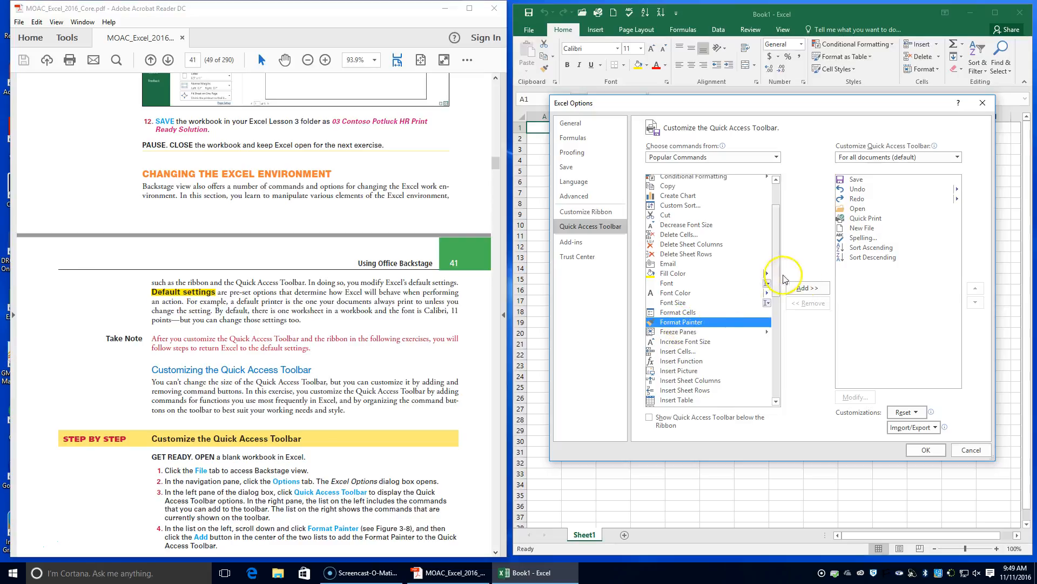
{"action": "left_click", "coordinate": [803, 288]}
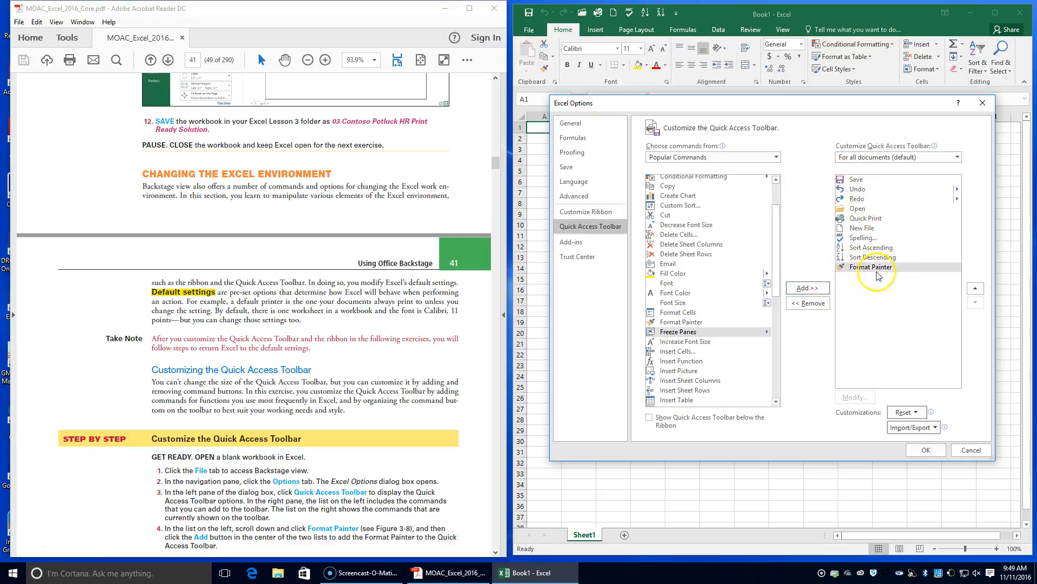
Read the exercise's remaining steps in the textbook and apply the Quick Access Toolbar changes.
{"action": "scroll", "coordinate": [302, 447], "scroll_direction": "down", "scroll_amount": 3}
{"action": "scroll", "coordinate": [302, 447], "scroll_direction": "down", "scroll_amount": 3}
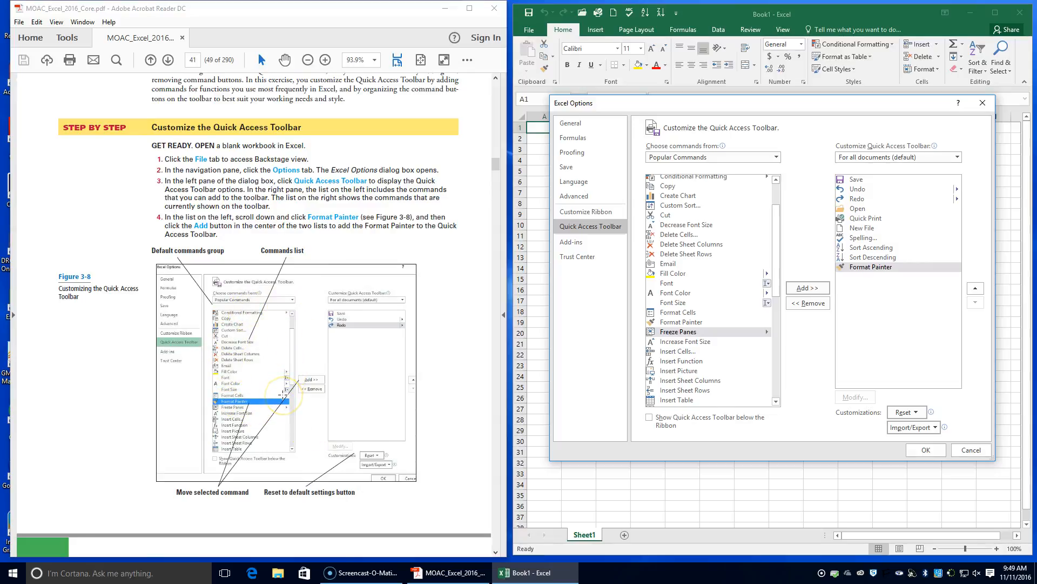
{"action": "scroll", "coordinate": [282, 394], "scroll_direction": "down", "scroll_amount": 3}
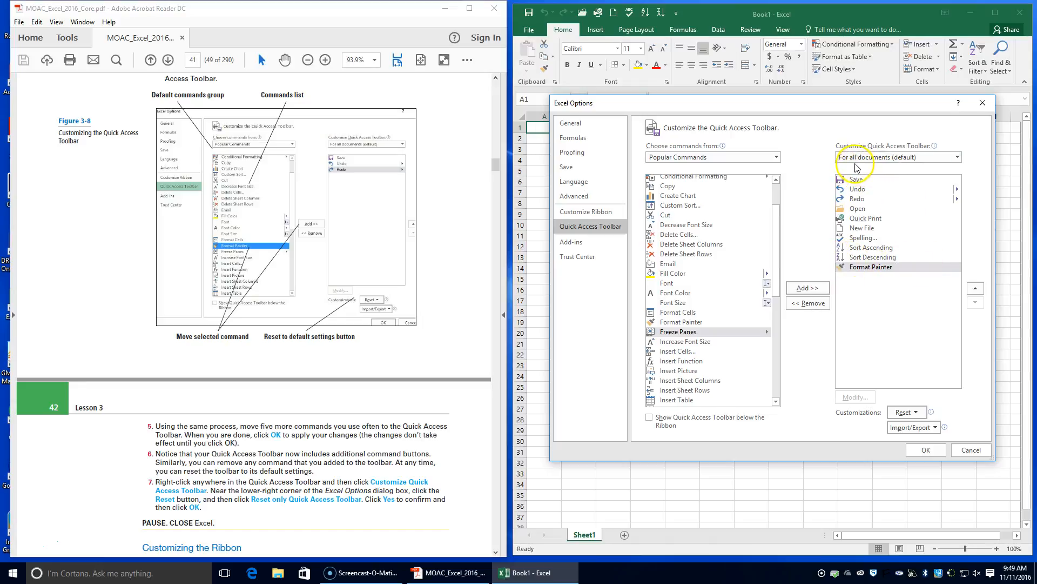
{"action": "scroll", "coordinate": [255, 363], "scroll_direction": "up", "scroll_amount": 1}
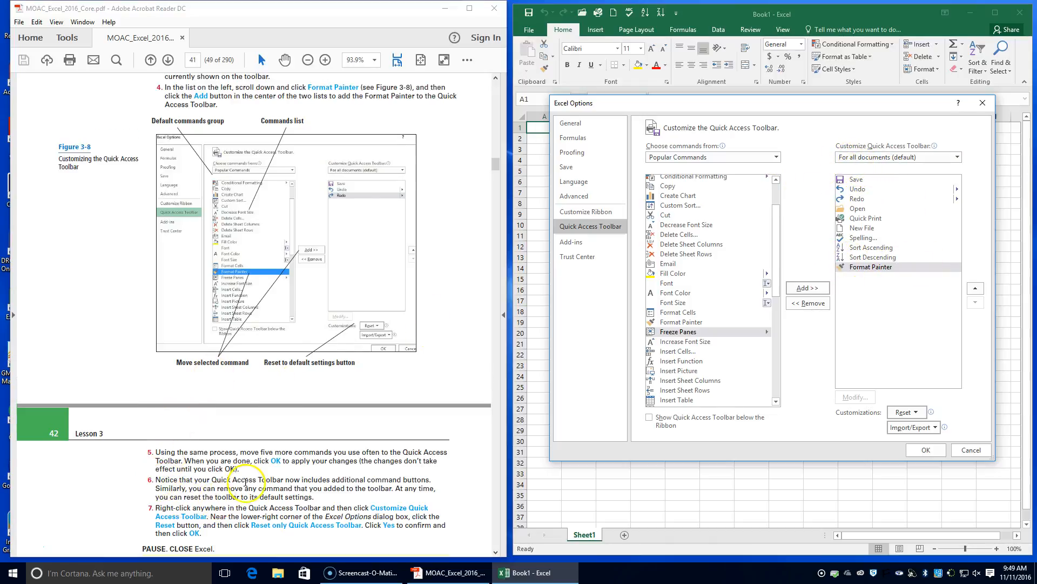
{"action": "scroll", "coordinate": [246, 481], "scroll_direction": "down", "scroll_amount": 1}
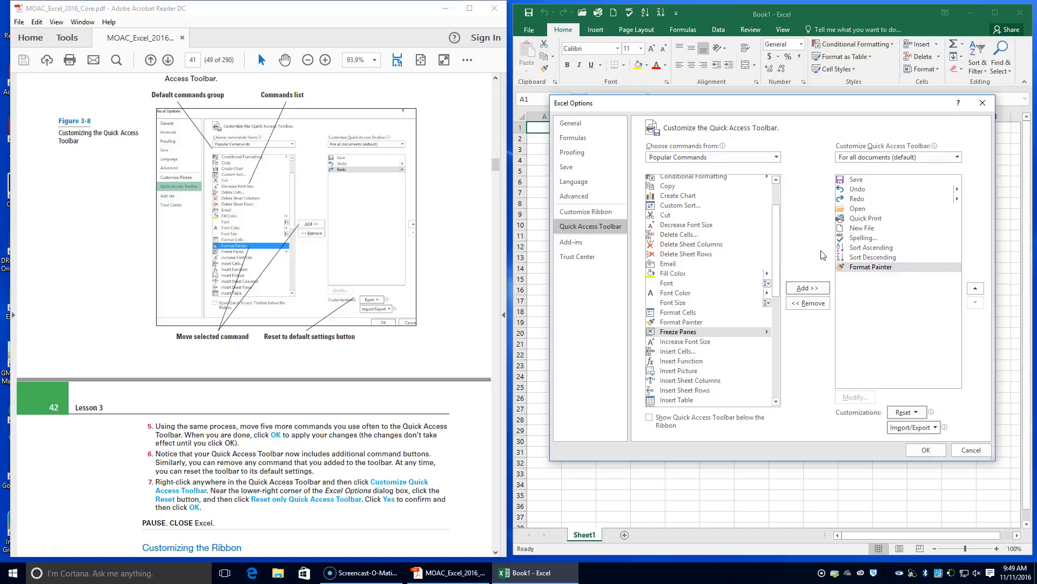
{"action": "left_click", "coordinate": [926, 450]}
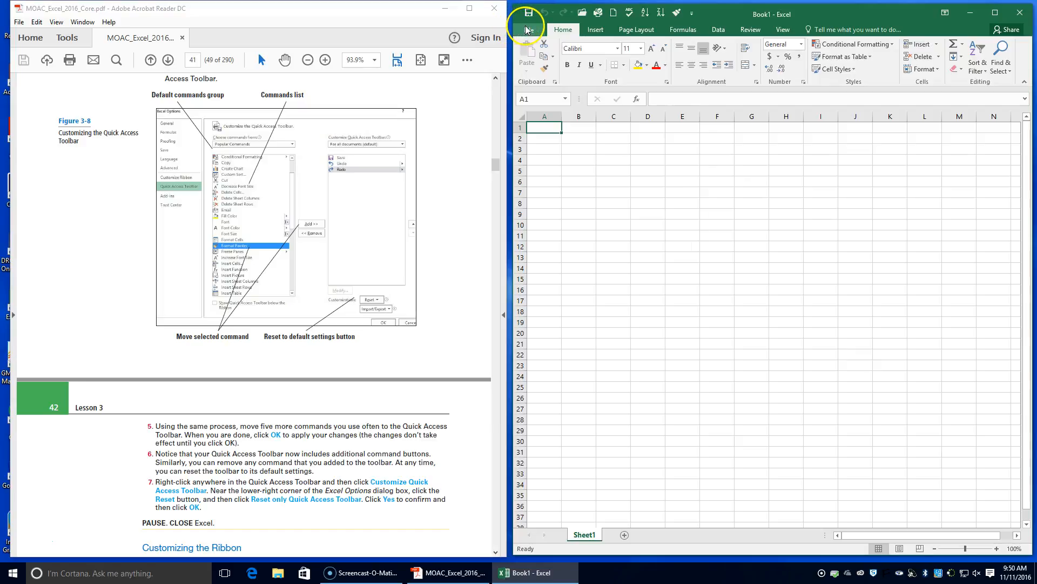
Reset only the Quick Access Toolbar to its default contents and apply the reset.
{"action": "right_click", "coordinate": [567, 11]}
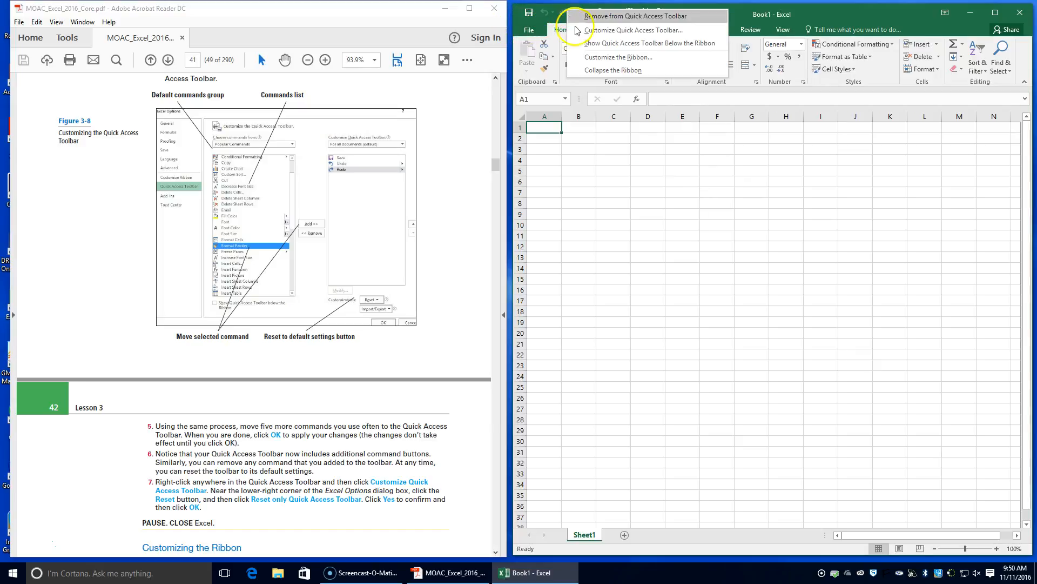
{"action": "left_click", "coordinate": [592, 32]}
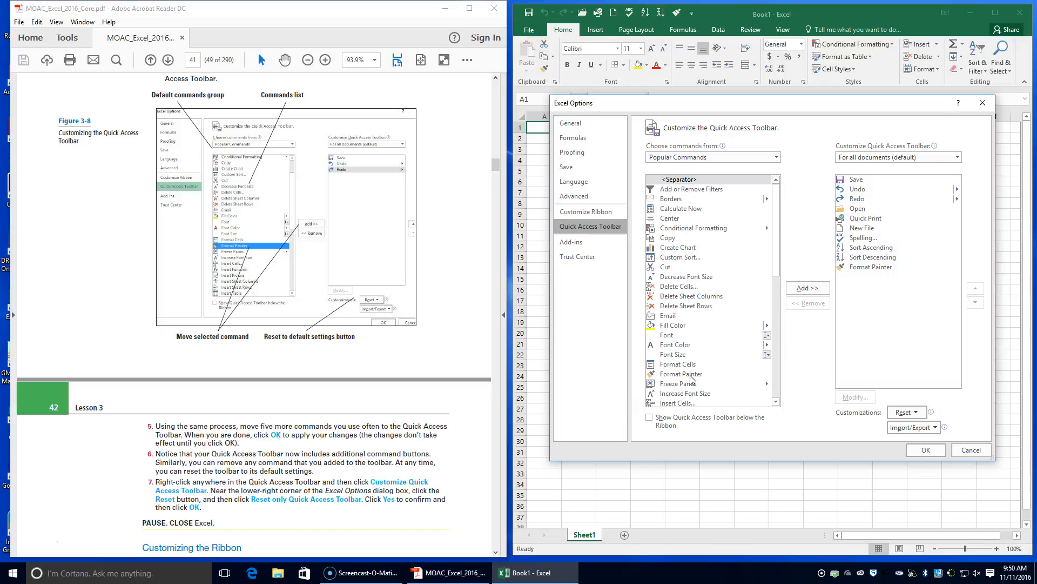
{"action": "left_click", "coordinate": [912, 413]}
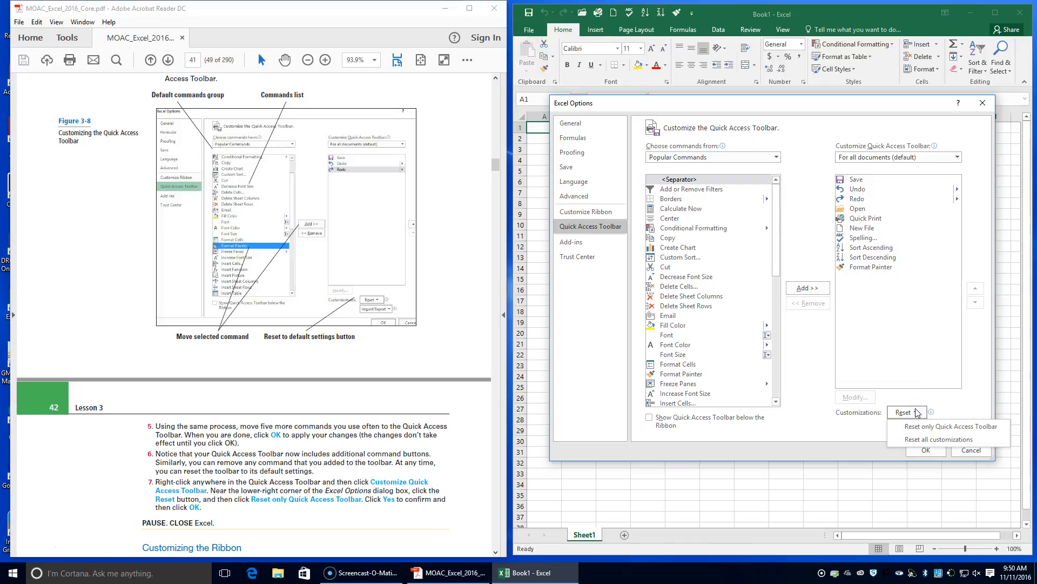
{"action": "left_click", "coordinate": [921, 428]}
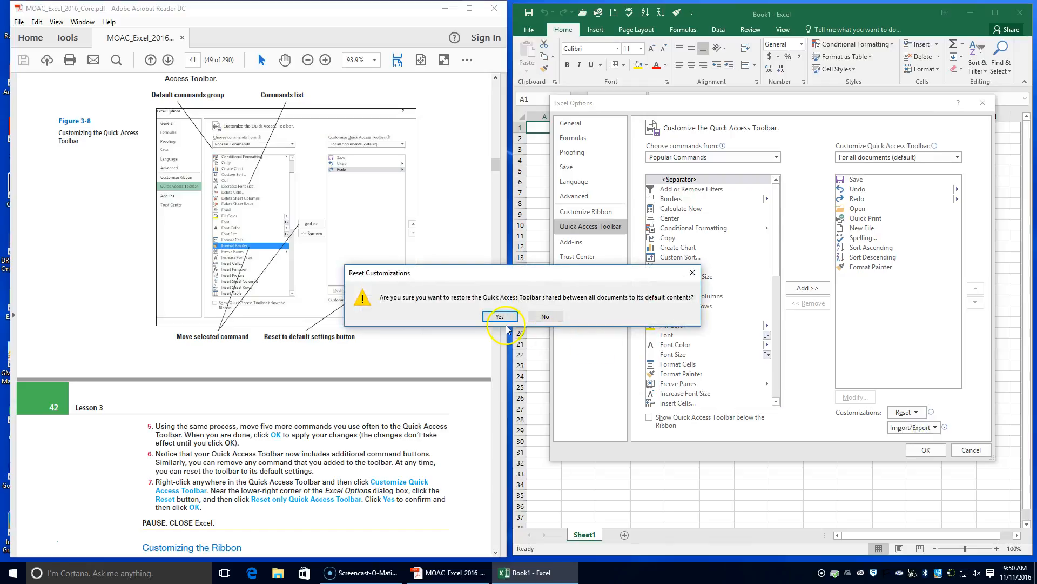
{"action": "left_click", "coordinate": [504, 321]}
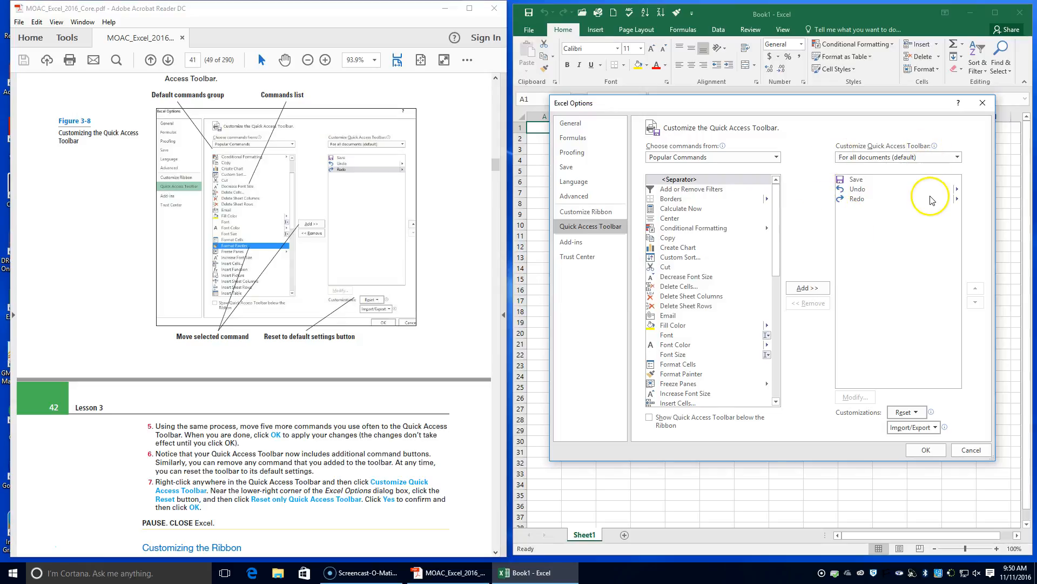
{"action": "left_click", "coordinate": [926, 450]}
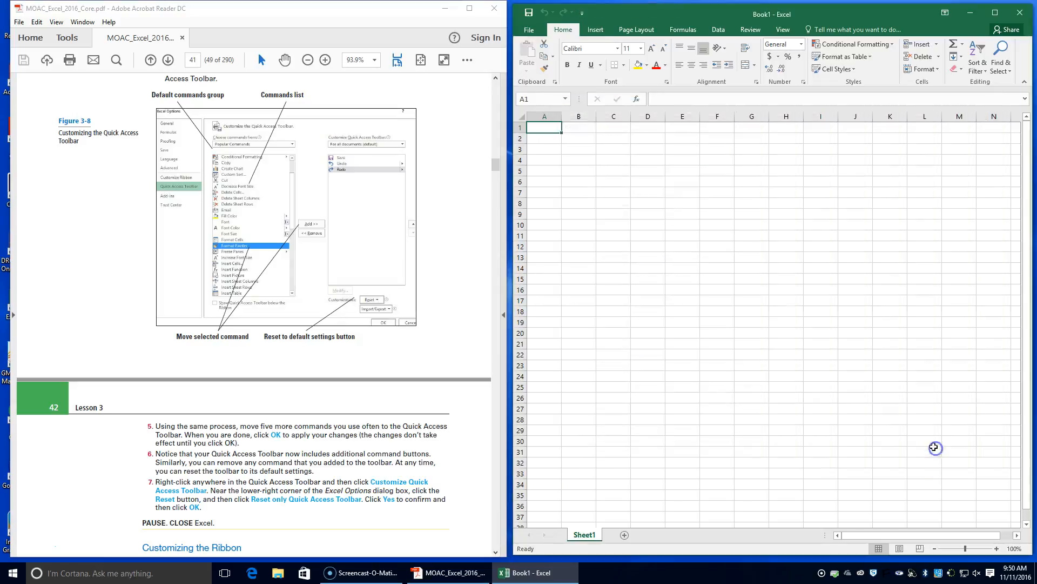
Reopen the Quick Access Toolbar customization options and add Format Painter and Open to the toolbar.
{"action": "scroll", "coordinate": [415, 351], "scroll_direction": "down", "scroll_amount": 4}
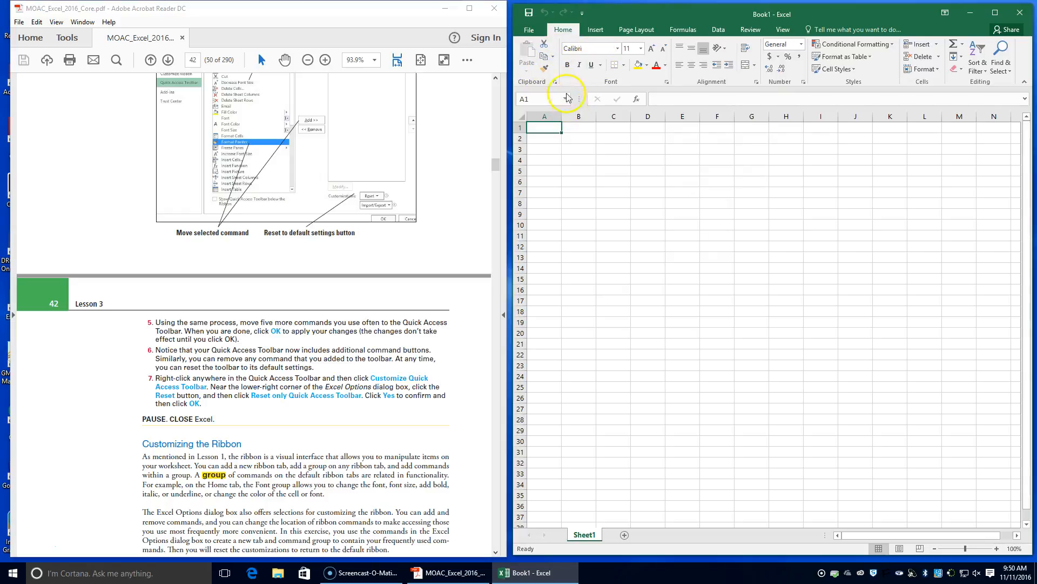
{"action": "left_click", "coordinate": [582, 13]}
{"action": "right_click", "coordinate": [556, 13]}
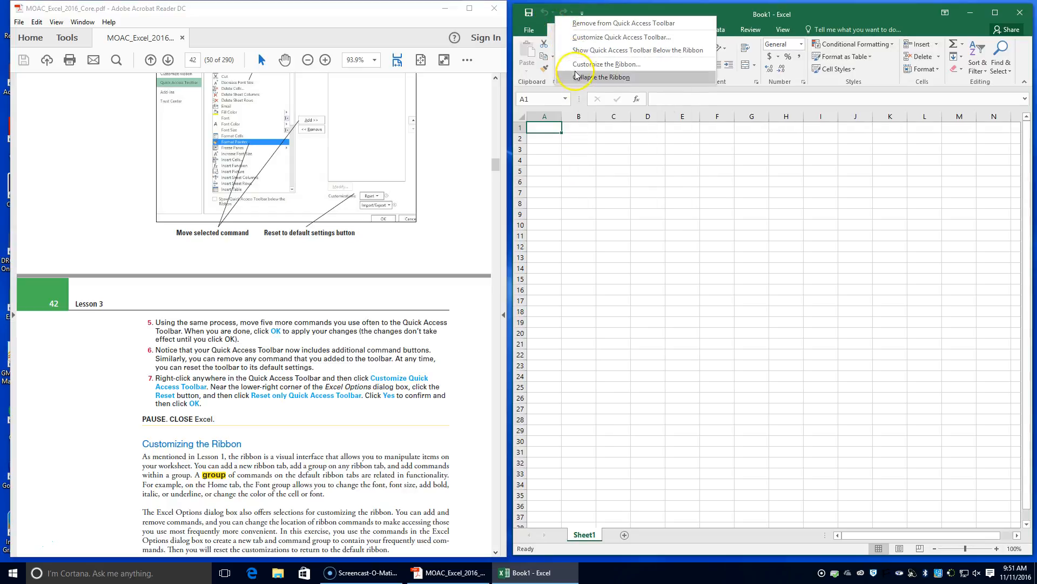
{"action": "left_click", "coordinate": [580, 39]}
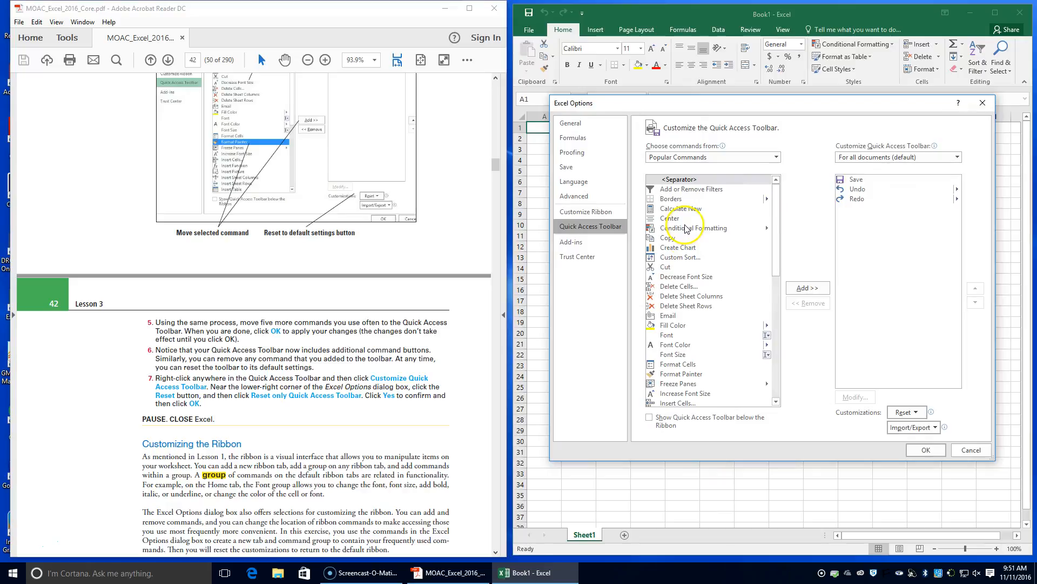
{"action": "scroll", "coordinate": [685, 249], "scroll_direction": "down", "scroll_amount": 3}
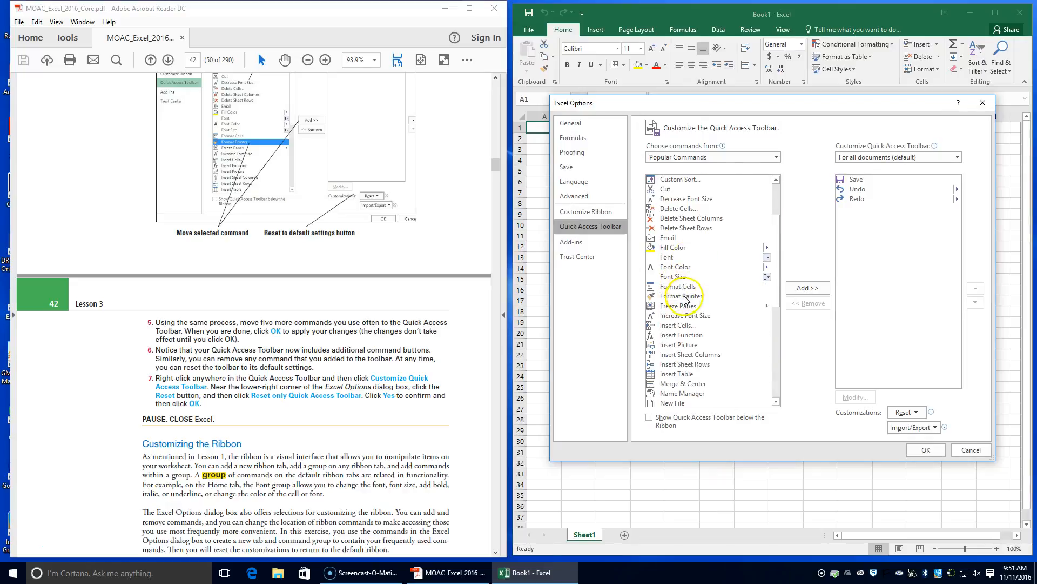
{"action": "left_click", "coordinate": [686, 297]}
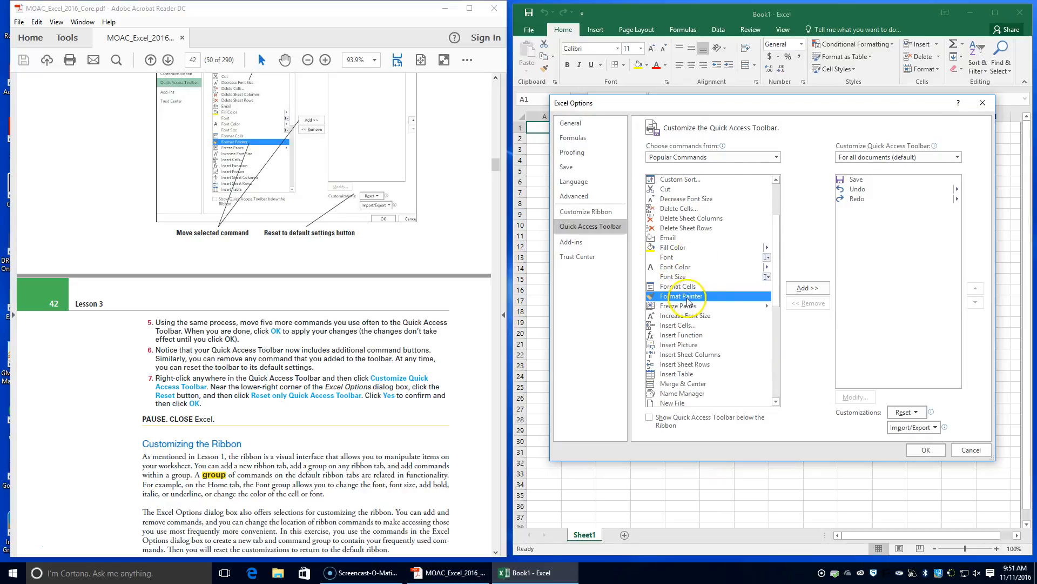
{"action": "scroll", "coordinate": [689, 295], "scroll_direction": "down", "scroll_amount": 4}
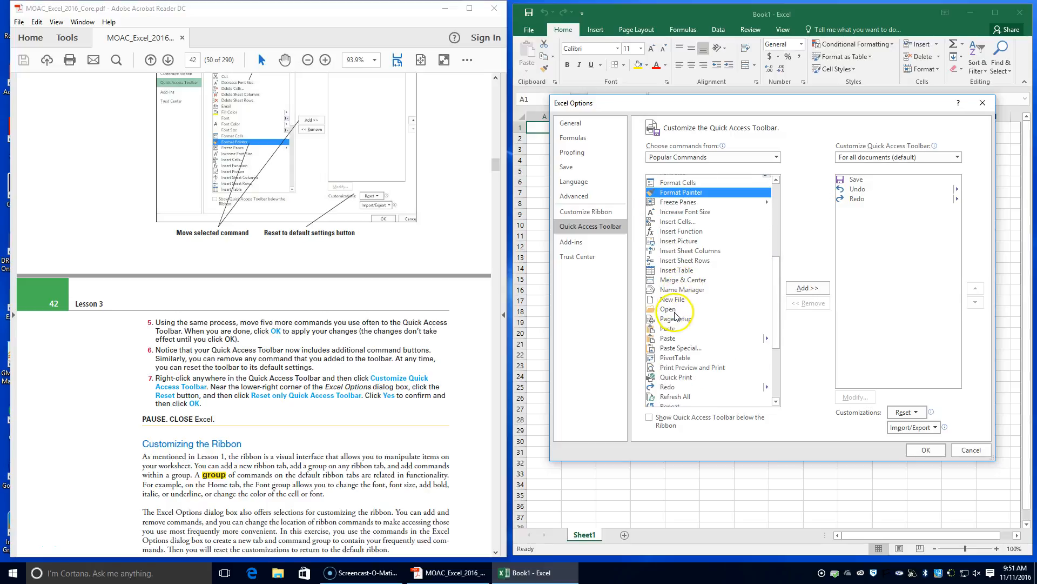
{"action": "left_click", "coordinate": [670, 309]}
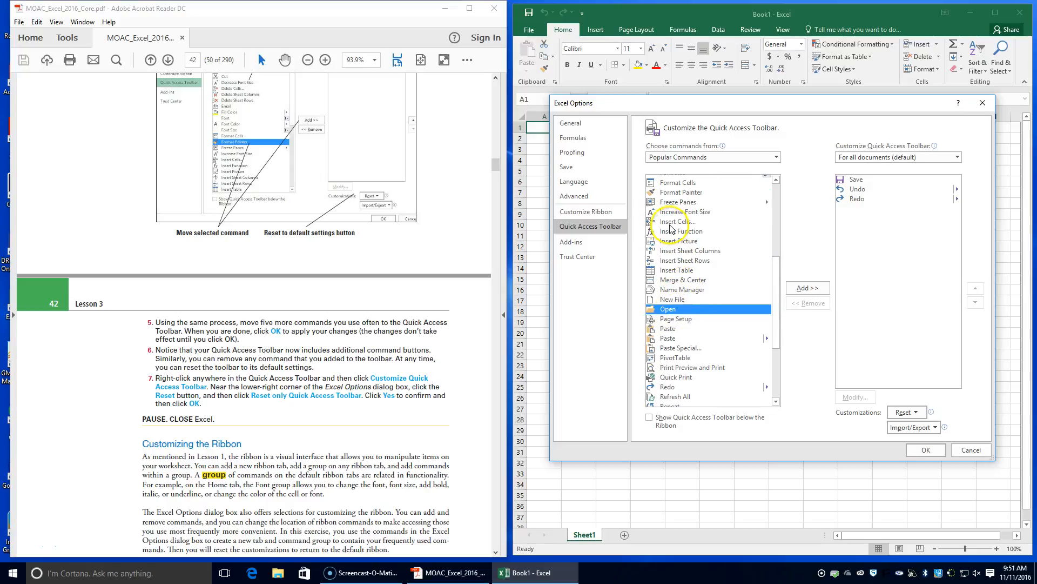
{"action": "left_click", "coordinate": [681, 192]}
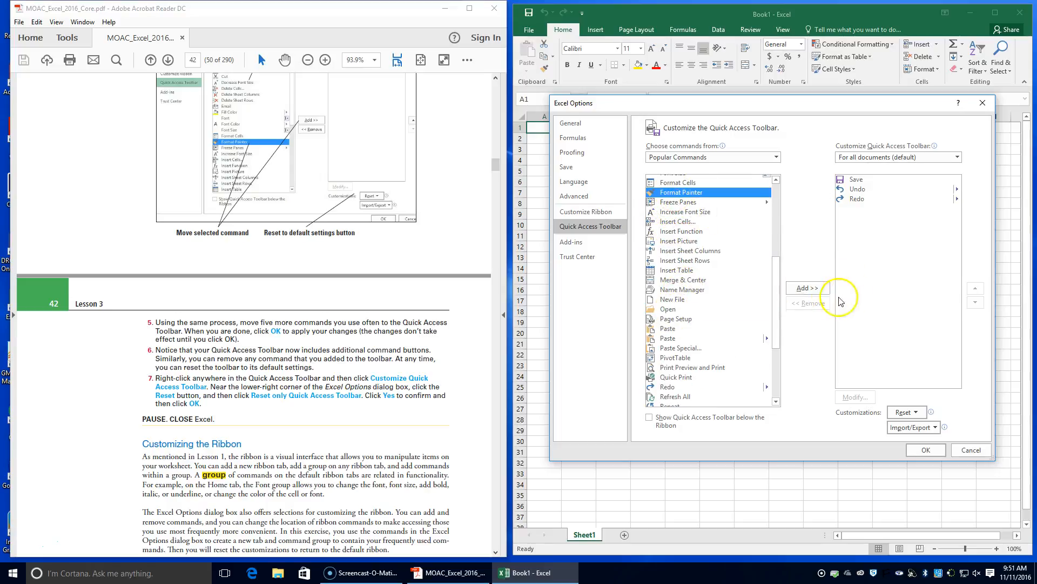
{"action": "left_click", "coordinate": [808, 288]}
{"action": "left_click", "coordinate": [668, 309]}
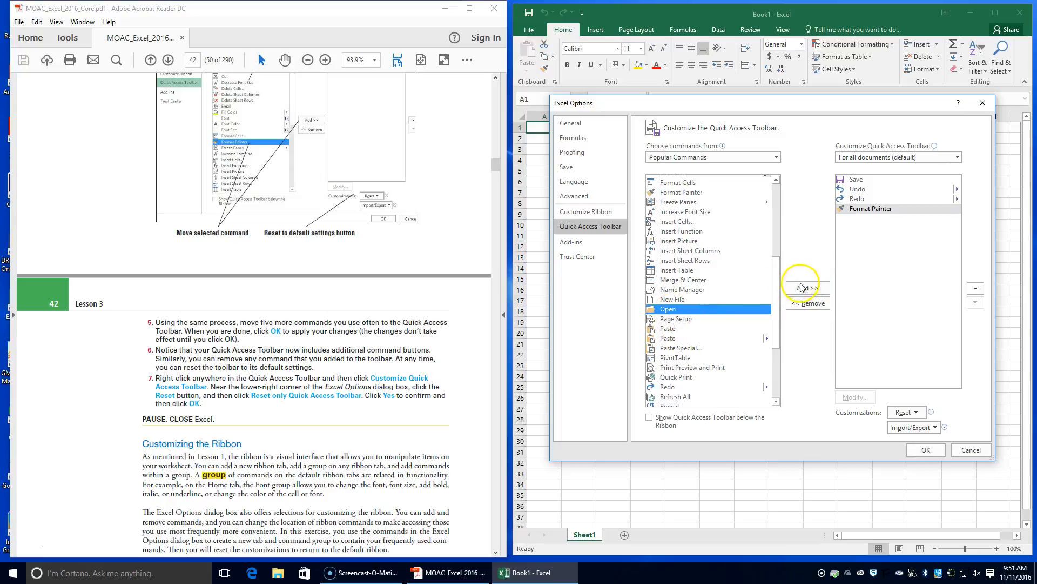
{"action": "left_click", "coordinate": [802, 287]}
Add Save As, Sort Ascending, Sort Descending and Spelling to the Quick Access Toolbar and apply the changes.
{"action": "scroll", "coordinate": [724, 300], "scroll_direction": "down", "scroll_amount": 3}
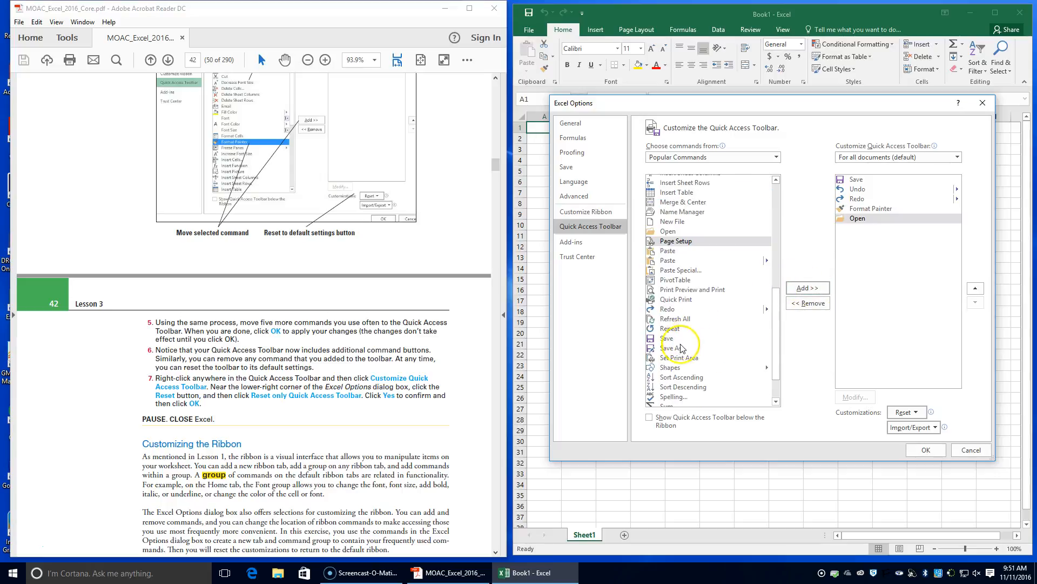
{"action": "left_click", "coordinate": [681, 348]}
{"action": "left_click", "coordinate": [807, 288]}
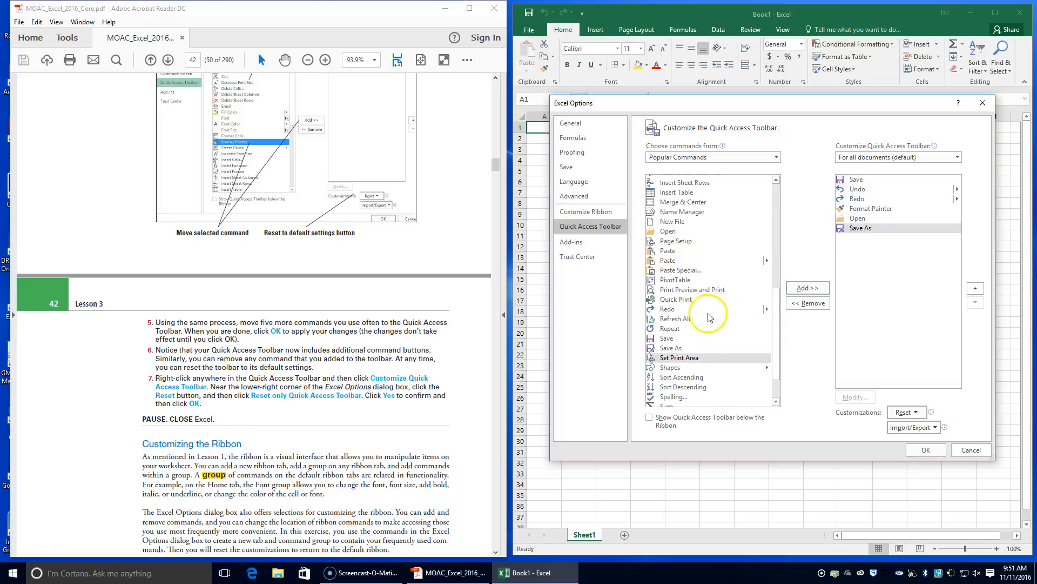
{"action": "scroll", "coordinate": [703, 318], "scroll_direction": "down", "scroll_amount": 1}
{"action": "scroll", "coordinate": [676, 338], "scroll_direction": "down", "scroll_amount": 1}
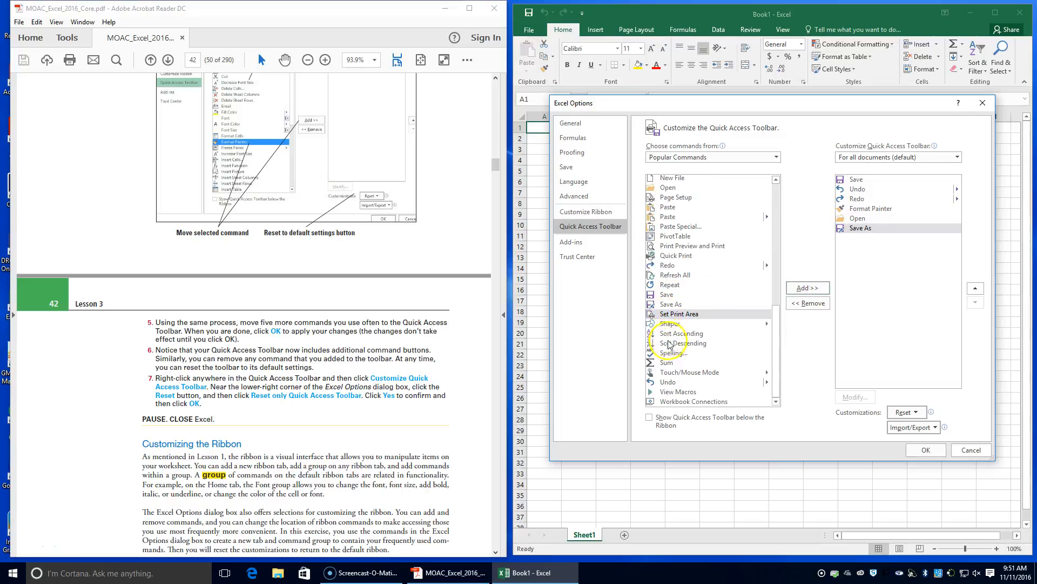
{"action": "left_click", "coordinate": [673, 333]}
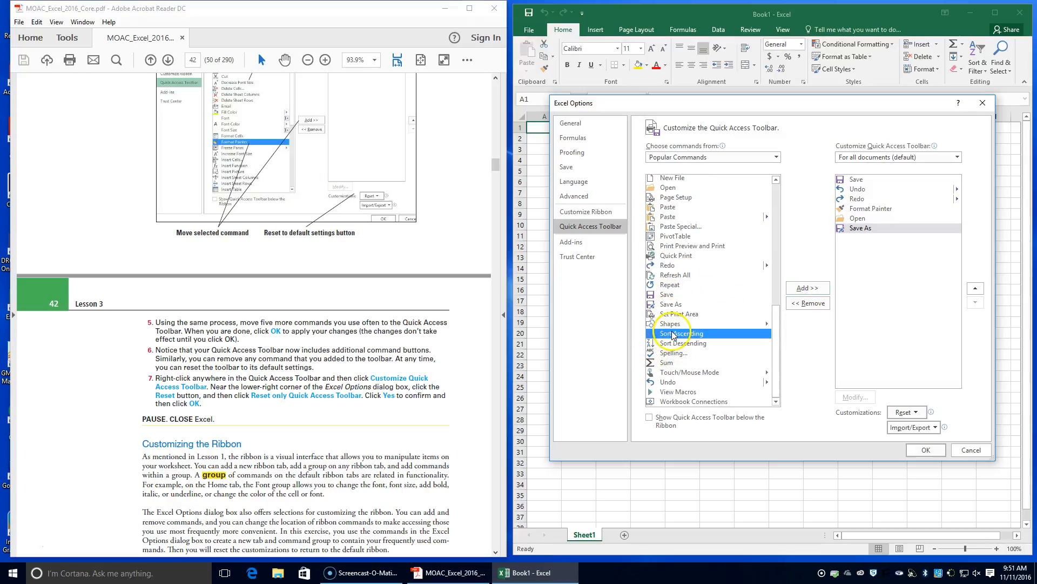
{"action": "left_click", "coordinate": [807, 287]}
{"action": "left_click", "coordinate": [684, 343]}
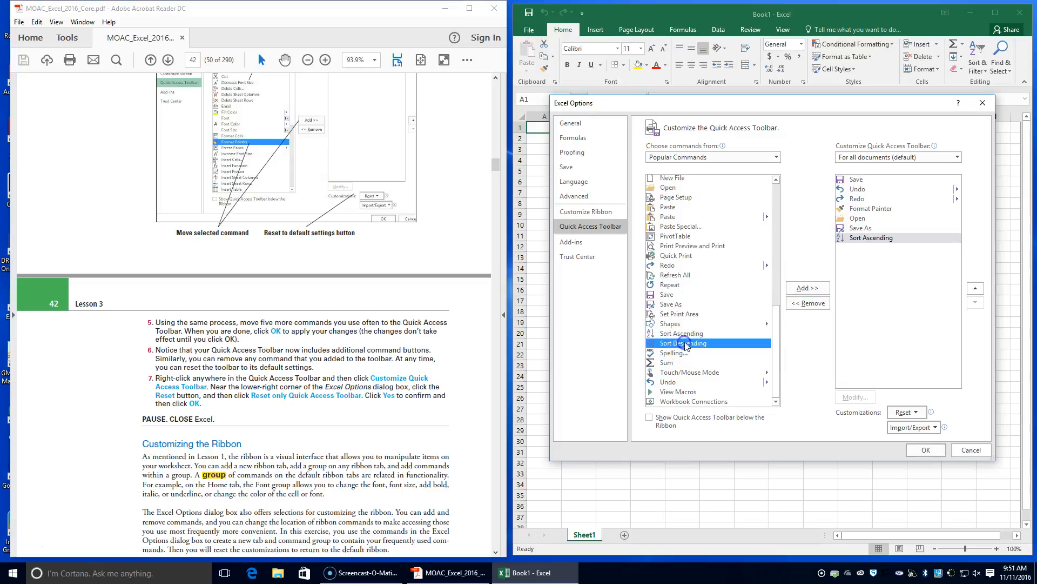
{"action": "left_click", "coordinate": [820, 290]}
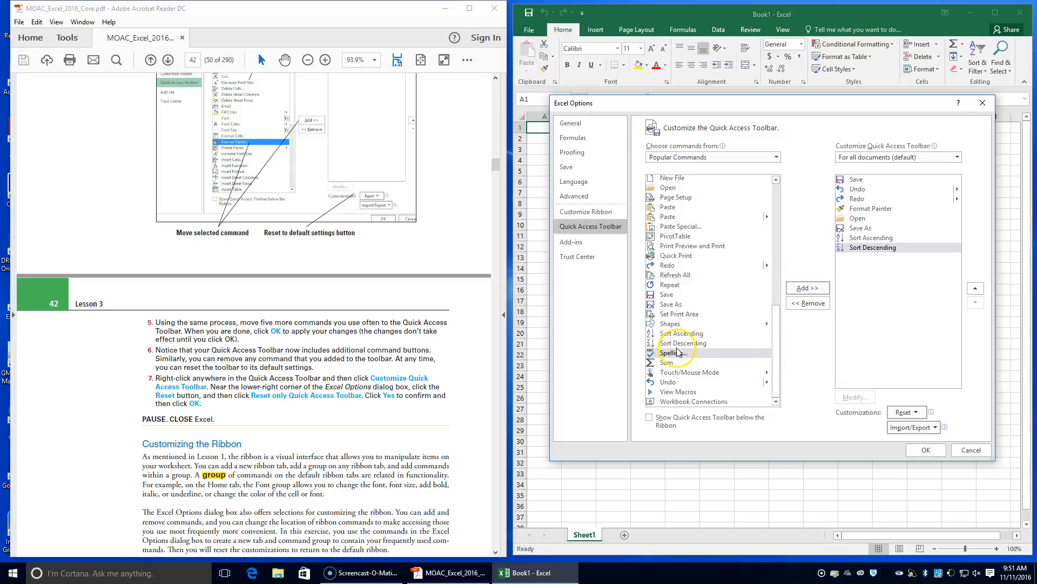
{"action": "left_click", "coordinate": [822, 292]}
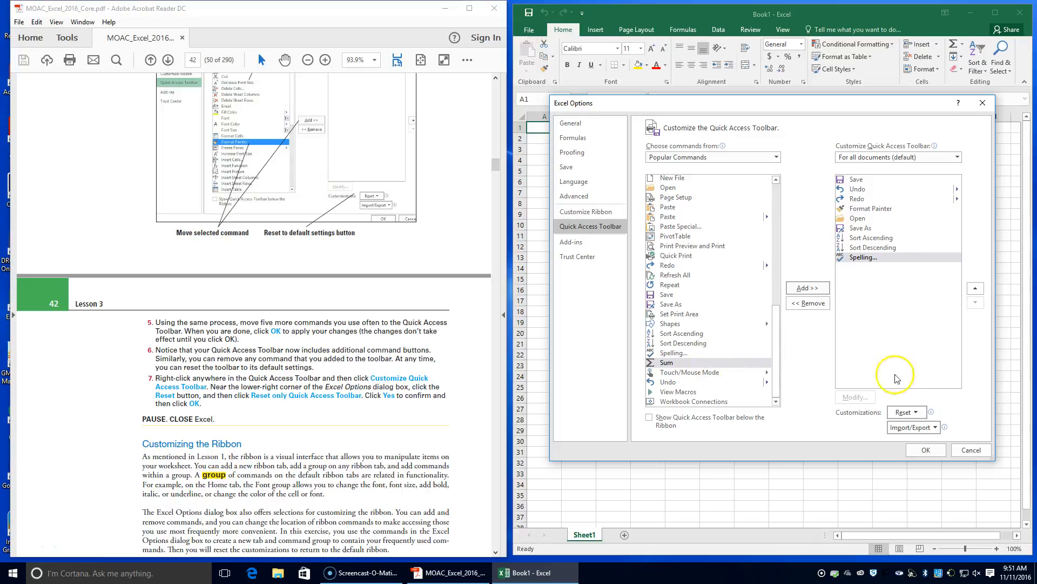
{"action": "left_click", "coordinate": [927, 450]}
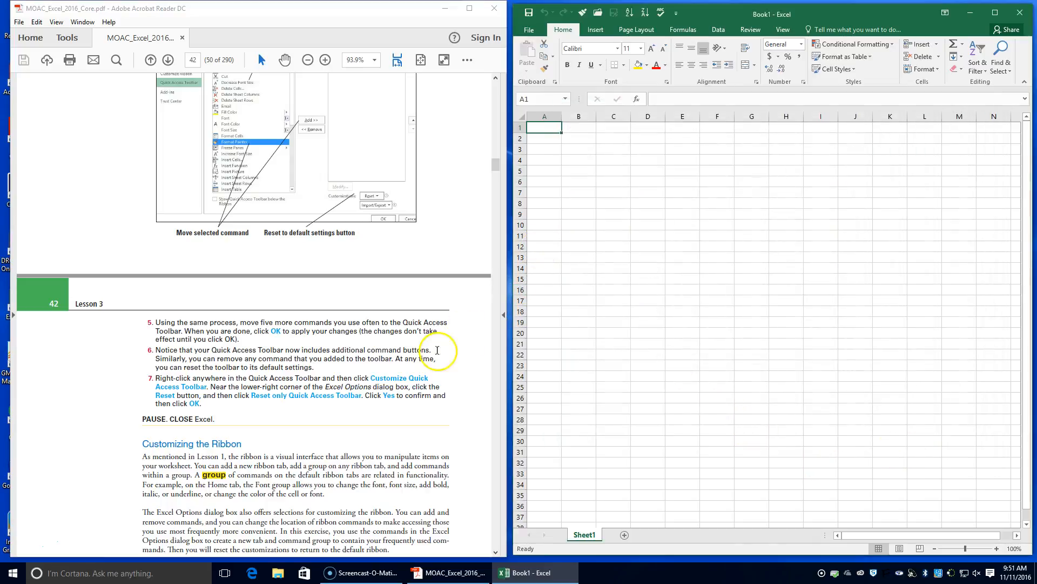
Read the Customize the Ribbon exercise in the textbook and open Excel's ribbon customization options.
{"action": "scroll", "coordinate": [343, 370], "scroll_direction": "down", "scroll_amount": 4}
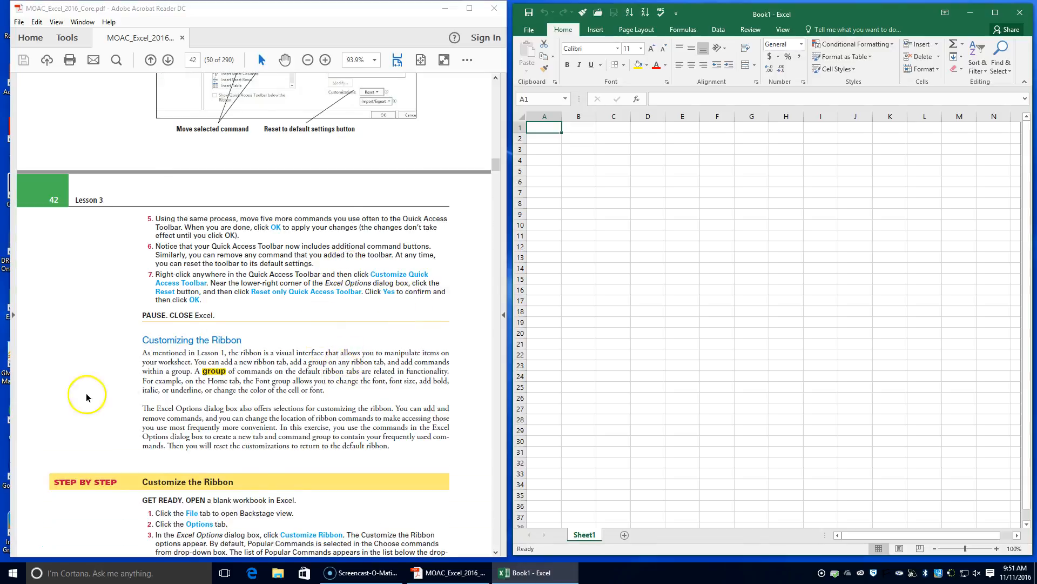
{"action": "scroll", "coordinate": [70, 462], "scroll_direction": "down", "scroll_amount": 6}
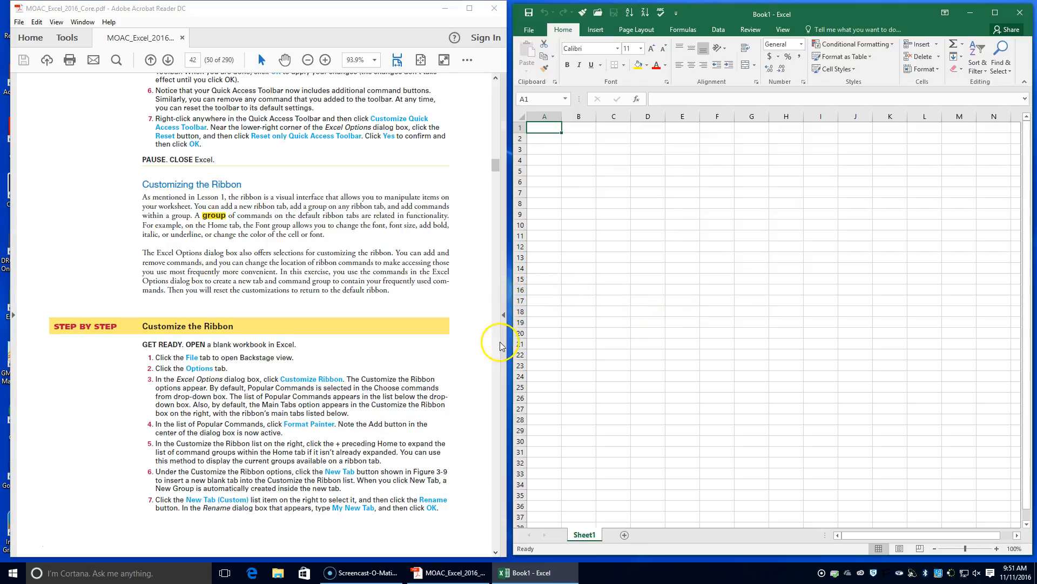
{"action": "left_click", "coordinate": [534, 31]}
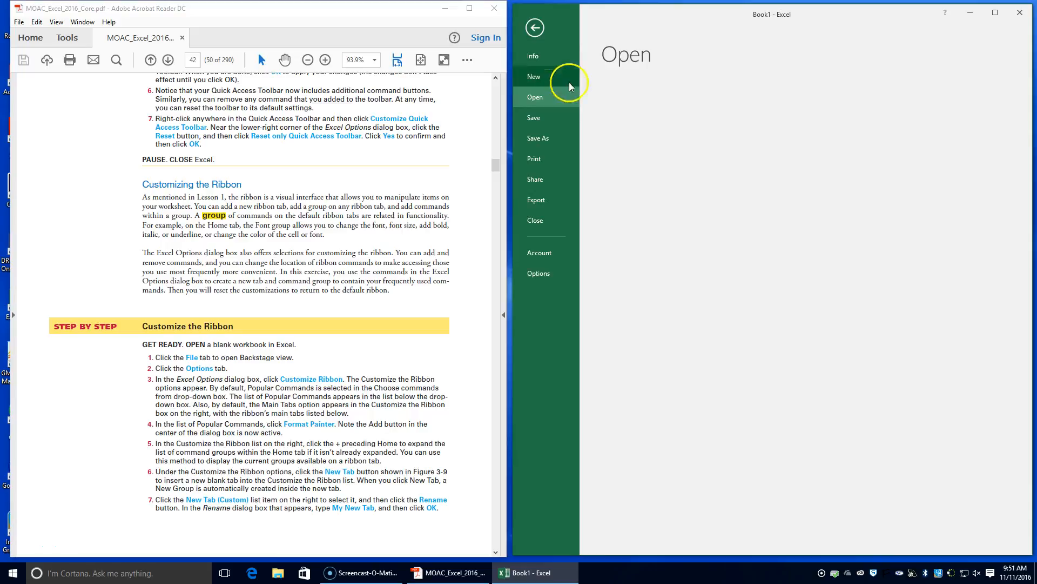
{"action": "left_click", "coordinate": [539, 273]}
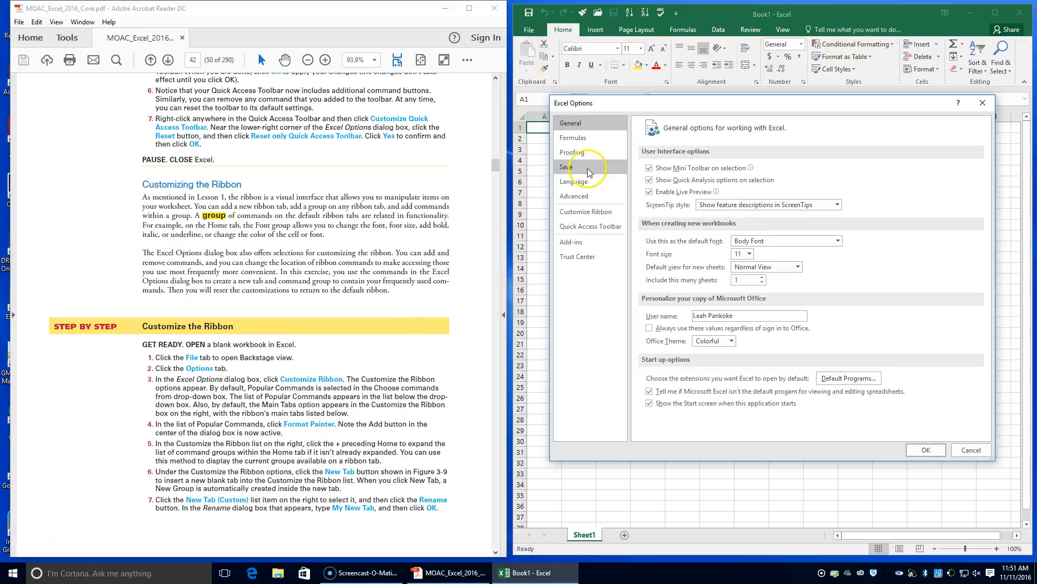
{"action": "left_click", "coordinate": [589, 186]}
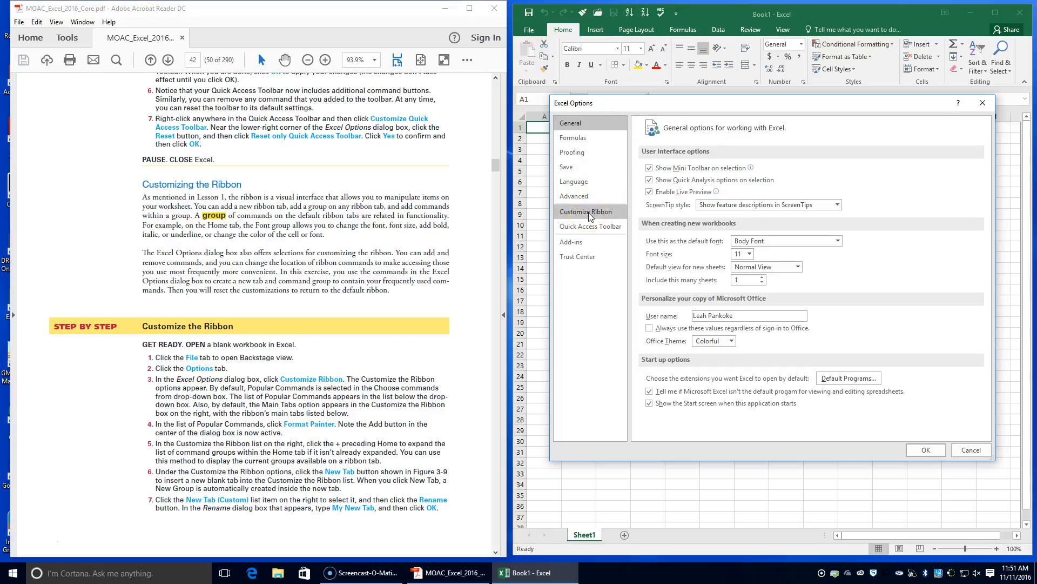
{"action": "left_click", "coordinate": [589, 214]}
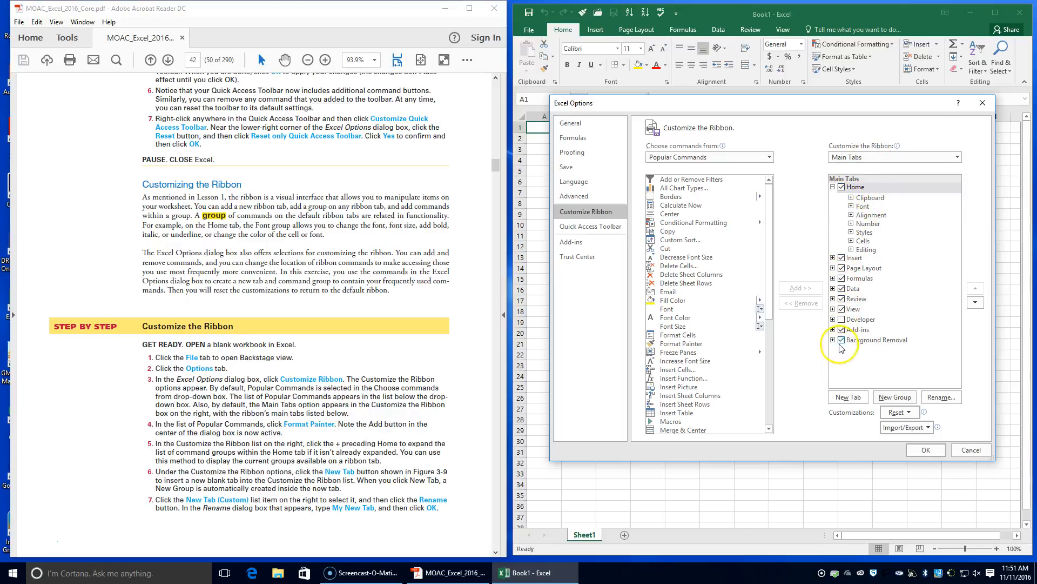
Collapse and re-expand the Home tab's list of command groups in the ribbon customization options.
{"action": "left_click", "coordinate": [832, 187]}
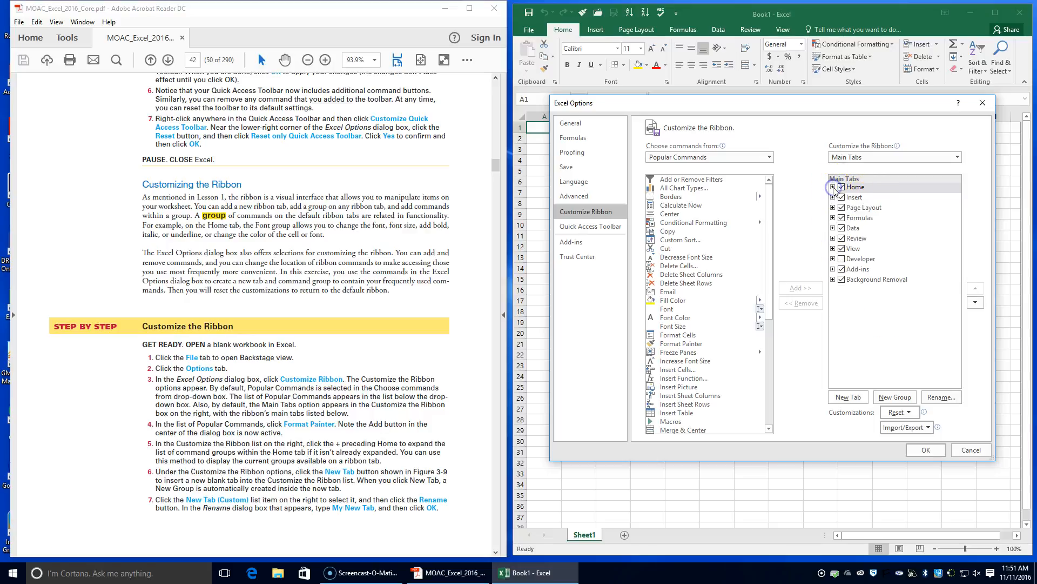
{"action": "left_click", "coordinate": [833, 187]}
{"action": "left_click", "coordinate": [833, 187]}
{"action": "left_click", "coordinate": [833, 187]}
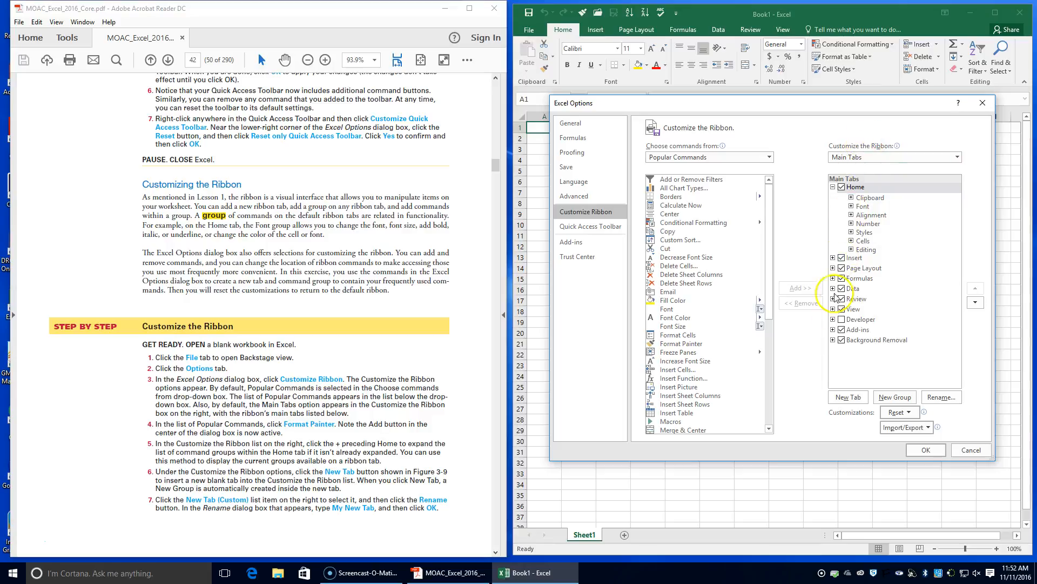
Add a new custom tab after Home and rename it My New Tab.
{"action": "left_click", "coordinate": [849, 400]}
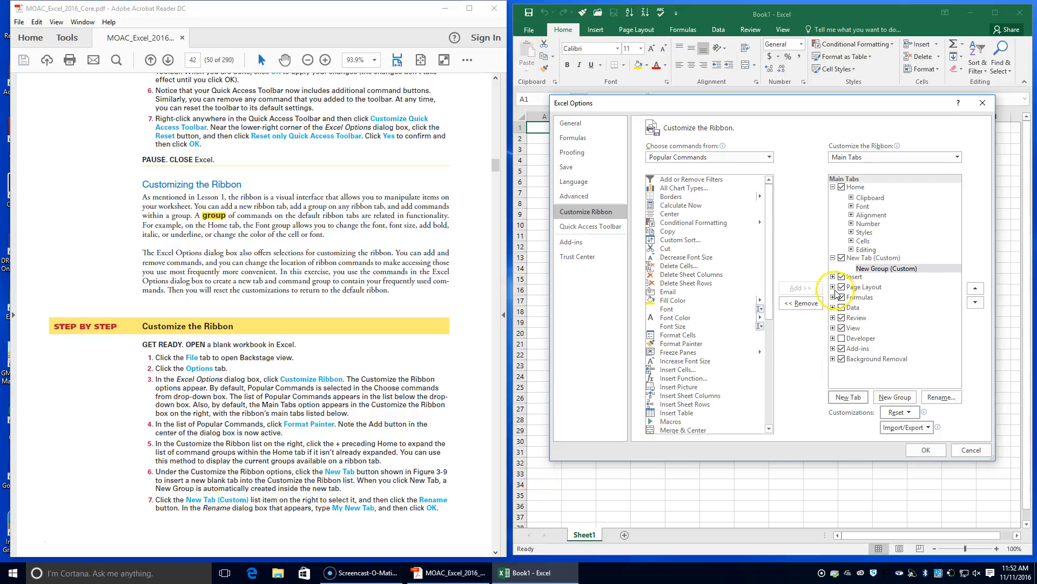
{"action": "left_click", "coordinate": [864, 259]}
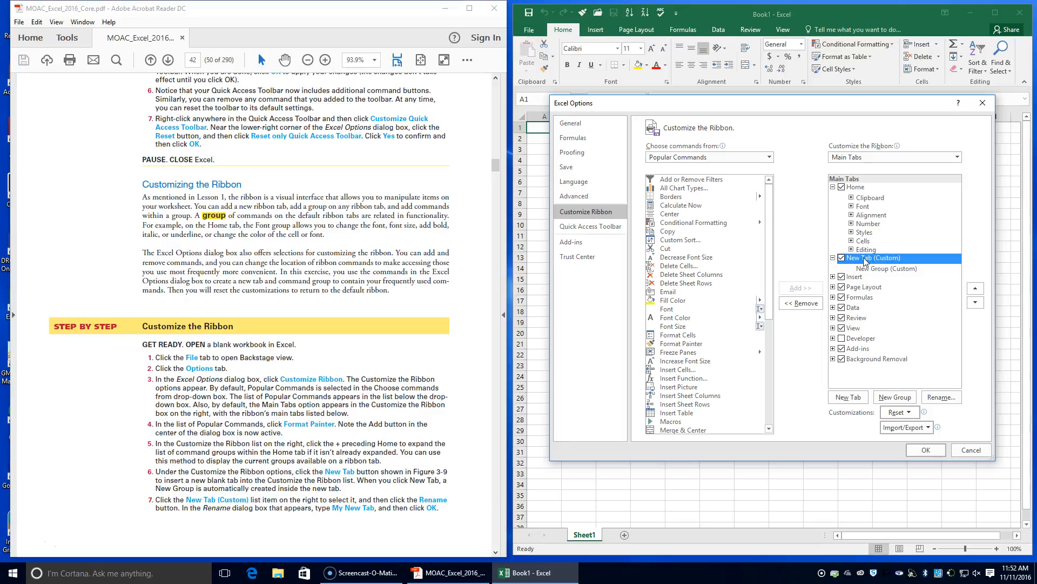
{"action": "right_click", "coordinate": [865, 261]}
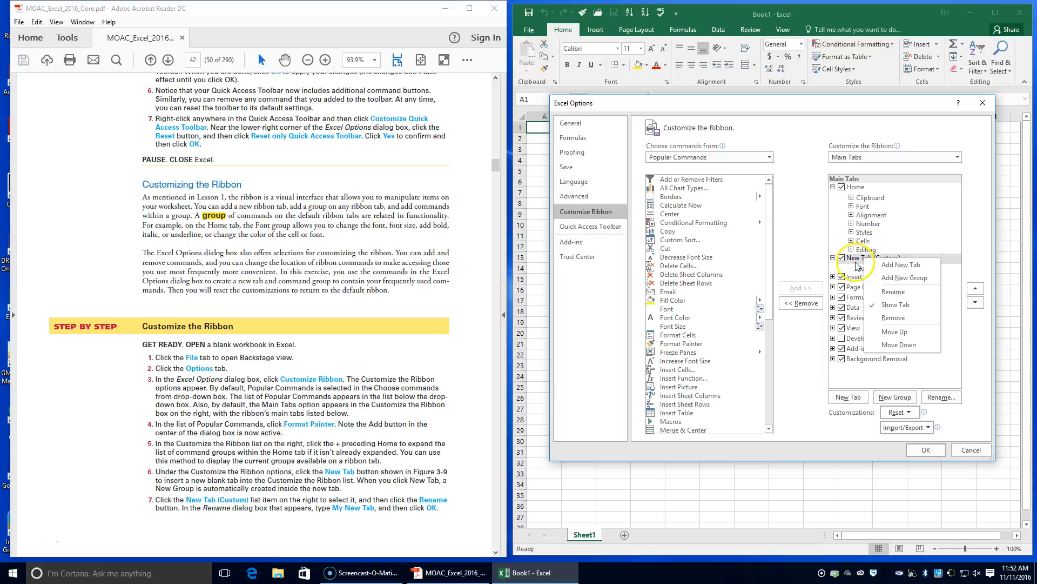
{"action": "left_click", "coordinate": [855, 263]}
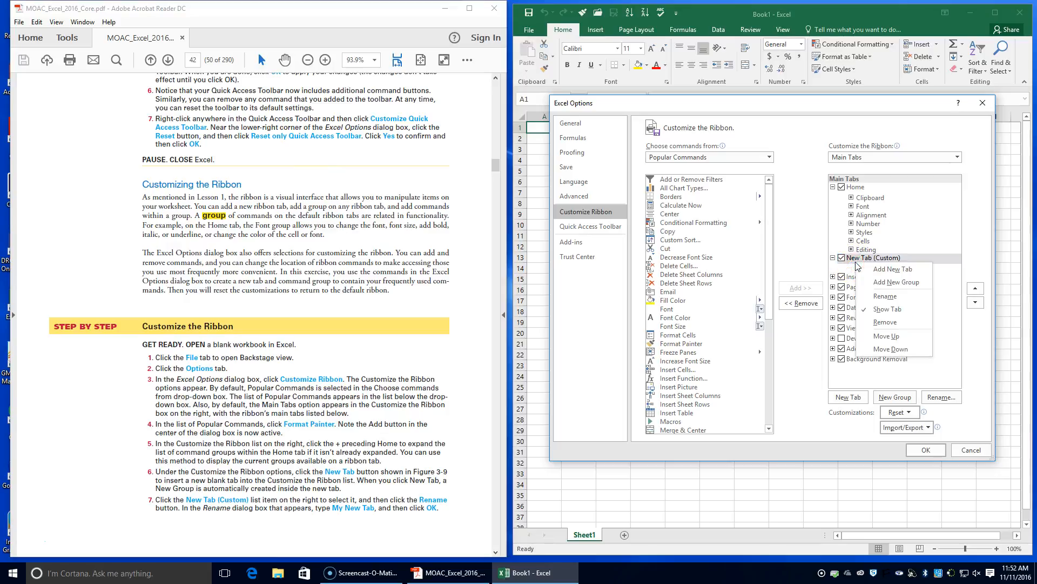
{"action": "left_click", "coordinate": [951, 397]}
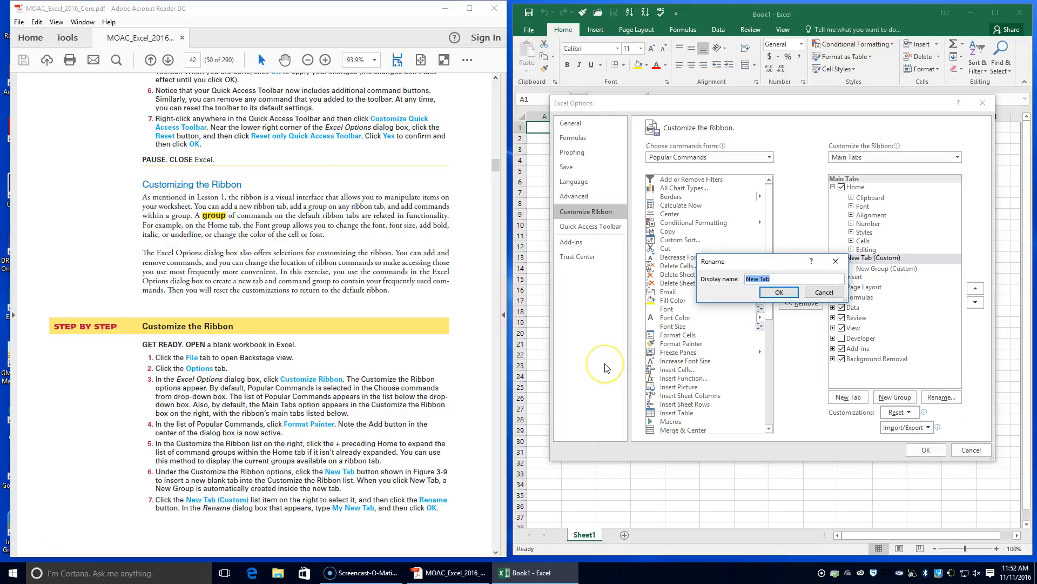
{"action": "type", "text": "My"}
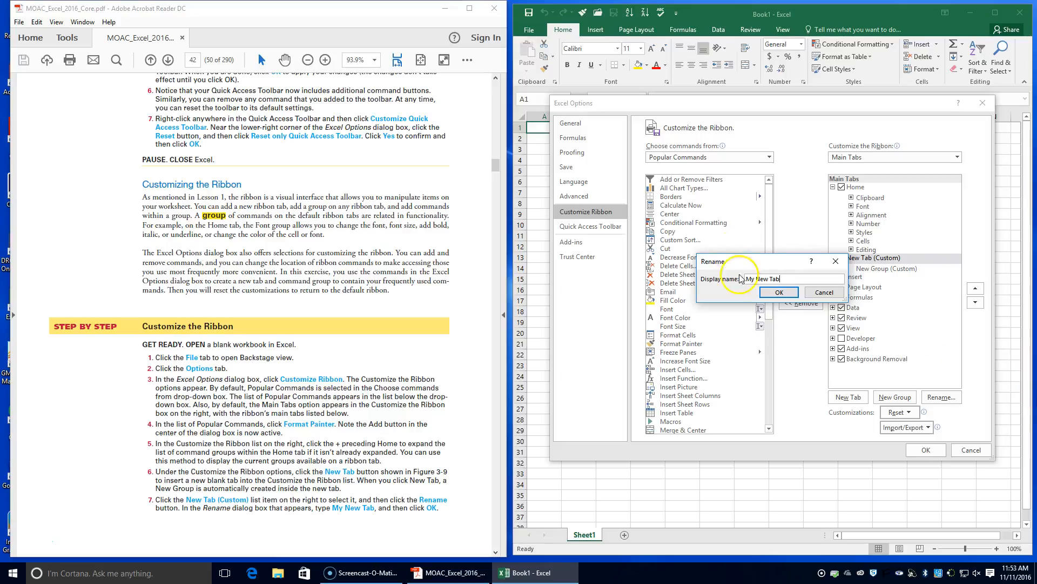
{"action": "left_click", "coordinate": [779, 292]}
Rename the new group under My New Tab as My New Group and give it the hand symbol.
{"action": "scroll", "coordinate": [483, 223], "scroll_direction": "down", "scroll_amount": 10}
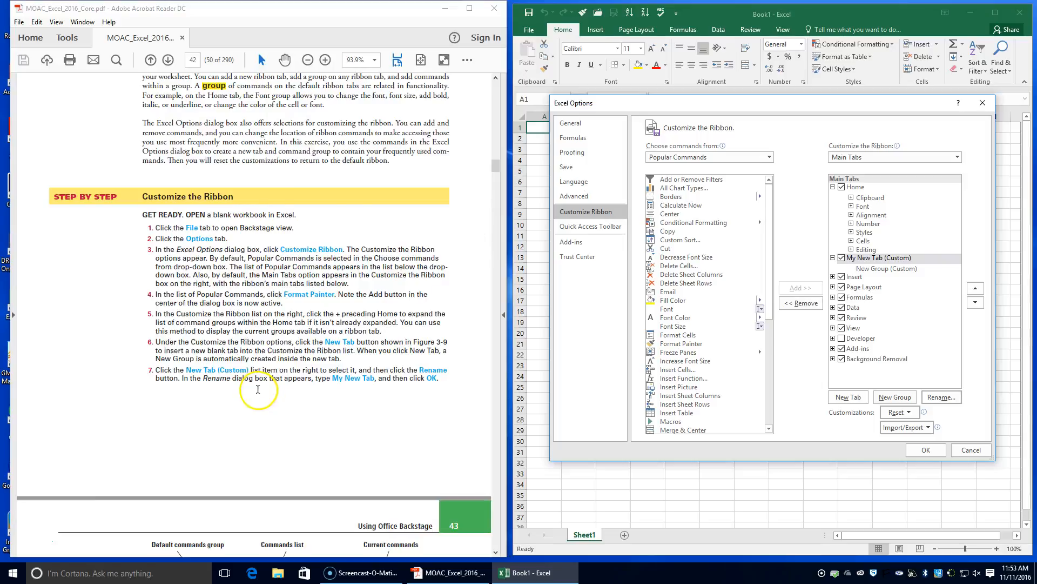
{"action": "scroll", "coordinate": [267, 389], "scroll_direction": "down", "scroll_amount": 5}
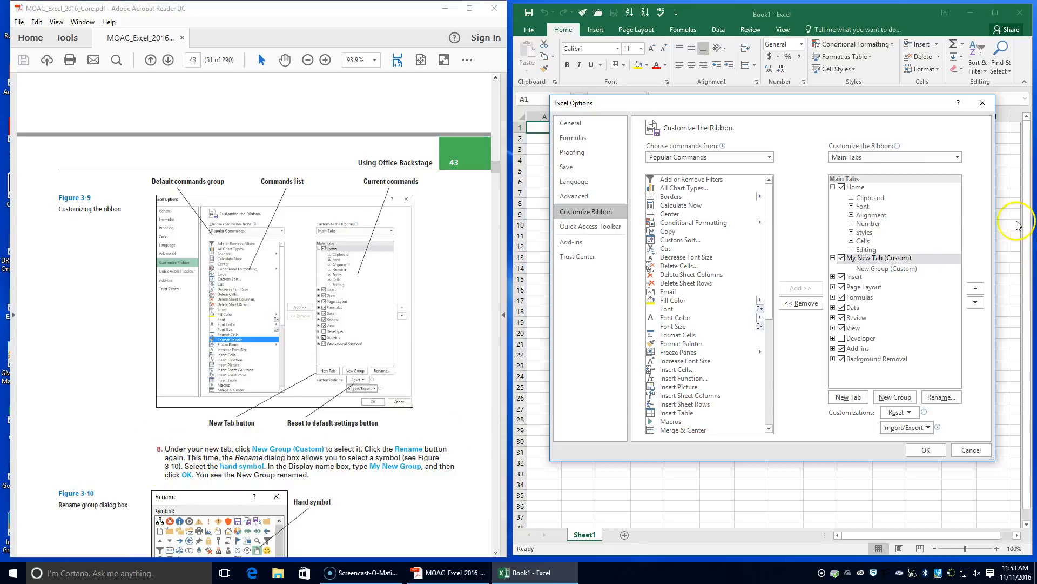
{"action": "left_click", "coordinate": [873, 270]}
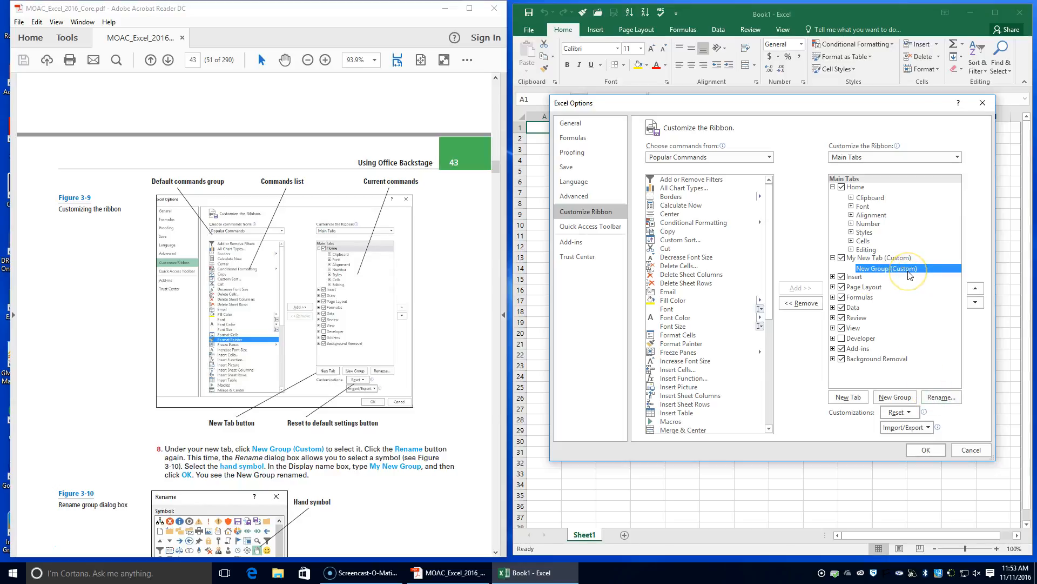
{"action": "left_click", "coordinate": [941, 398]}
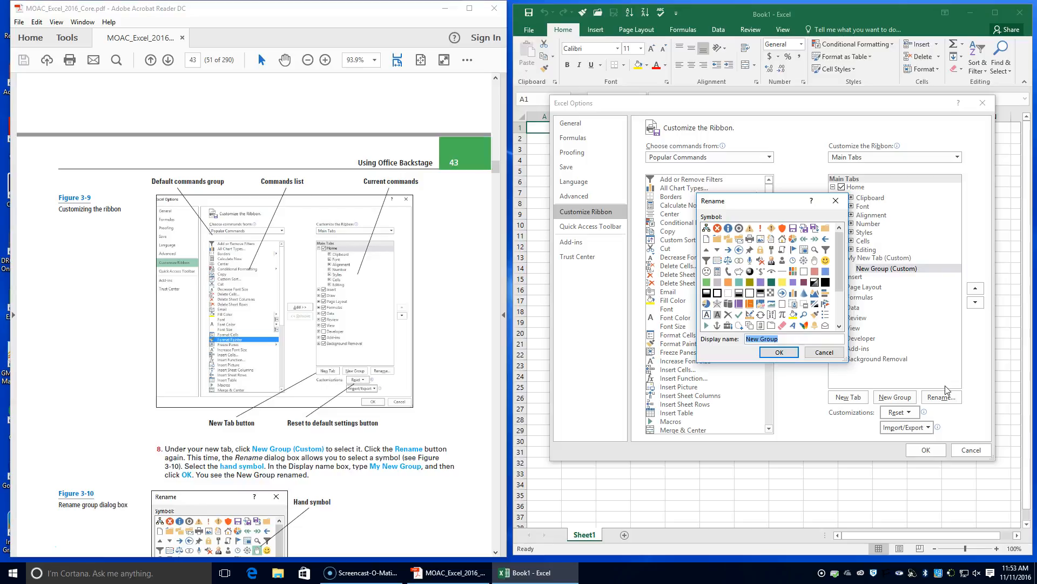
{"action": "left_click", "coordinate": [815, 261]}
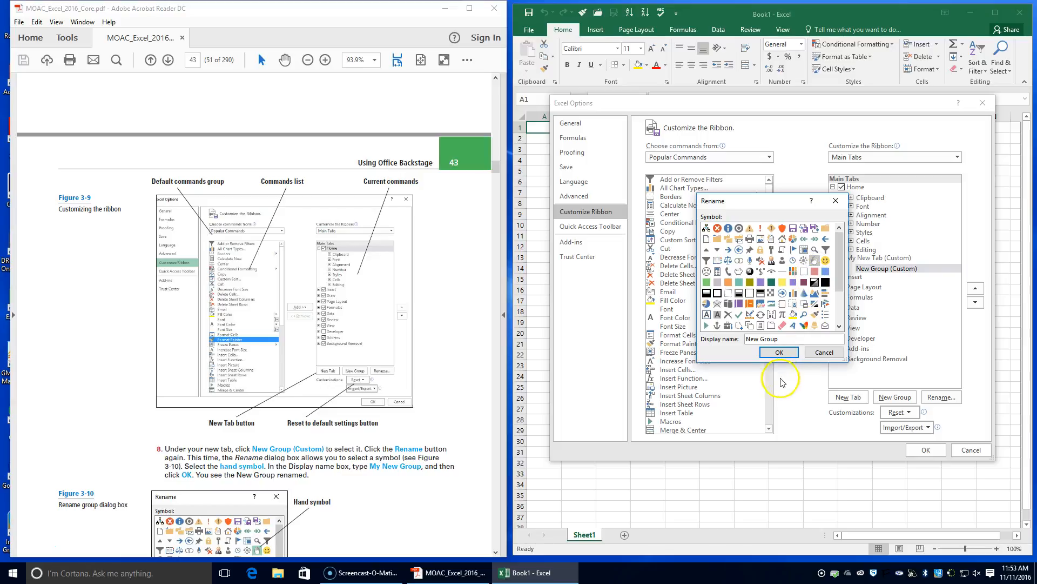
{"action": "left_click_drag", "start_coordinate": [792, 339], "coordinate": [721, 344]}
{"action": "type", "text": "My"}
{"action": "left_click", "coordinate": [779, 352]}
Add the Email command from the popular commands to My New Group.
{"action": "scroll", "coordinate": [354, 447], "scroll_direction": "down", "scroll_amount": 1}
{"action": "scroll", "coordinate": [354, 448], "scroll_direction": "down", "scroll_amount": 6}
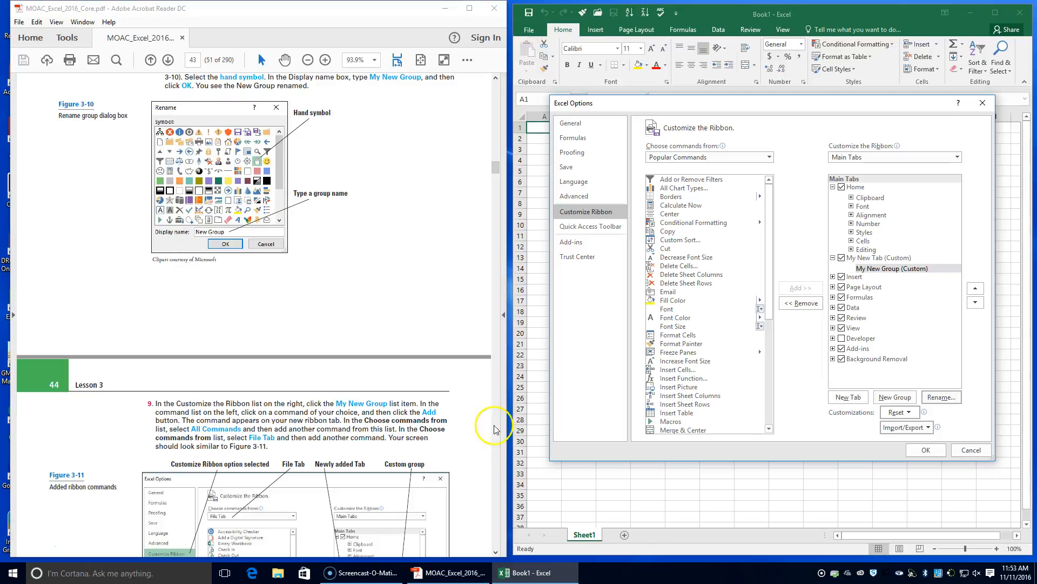
{"action": "left_click", "coordinate": [889, 273]}
{"action": "left_click", "coordinate": [889, 270]}
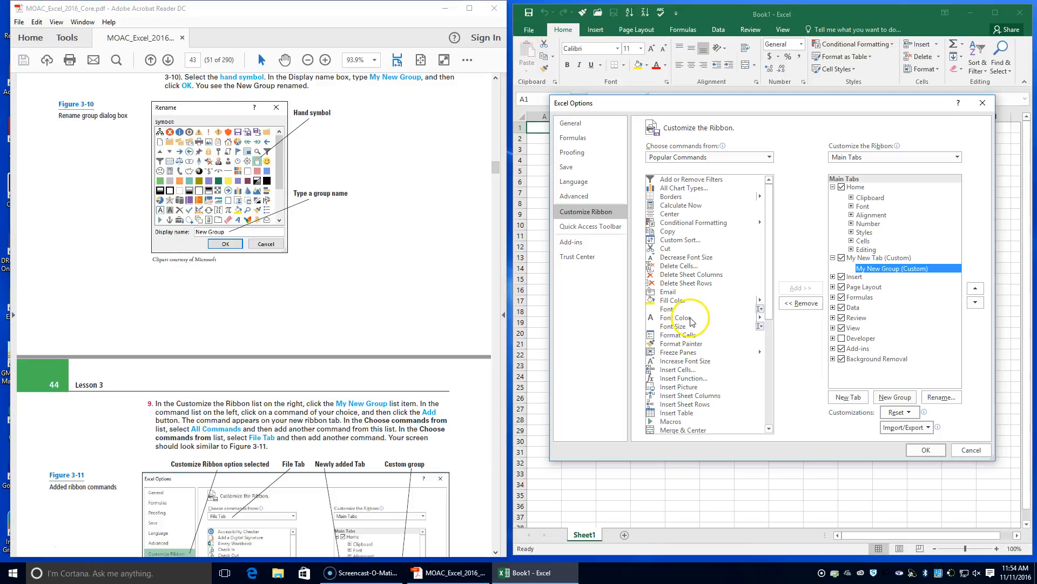
{"action": "left_click", "coordinate": [670, 293]}
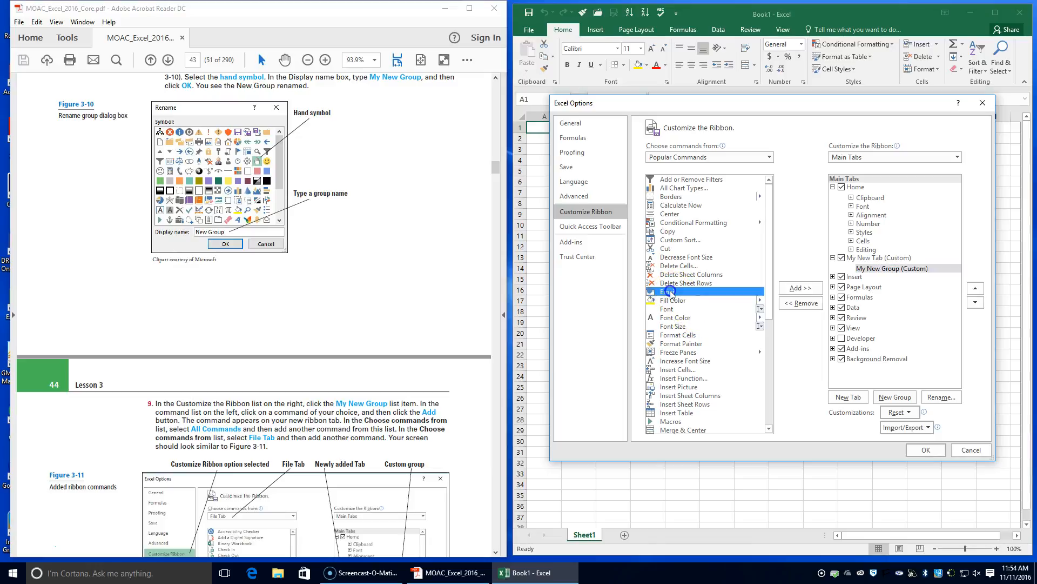
{"action": "left_click", "coordinate": [799, 287]}
{"action": "left_click_drag", "start_coordinate": [771, 303], "coordinate": [767, 263]}
{"action": "left_click", "coordinate": [801, 288]}
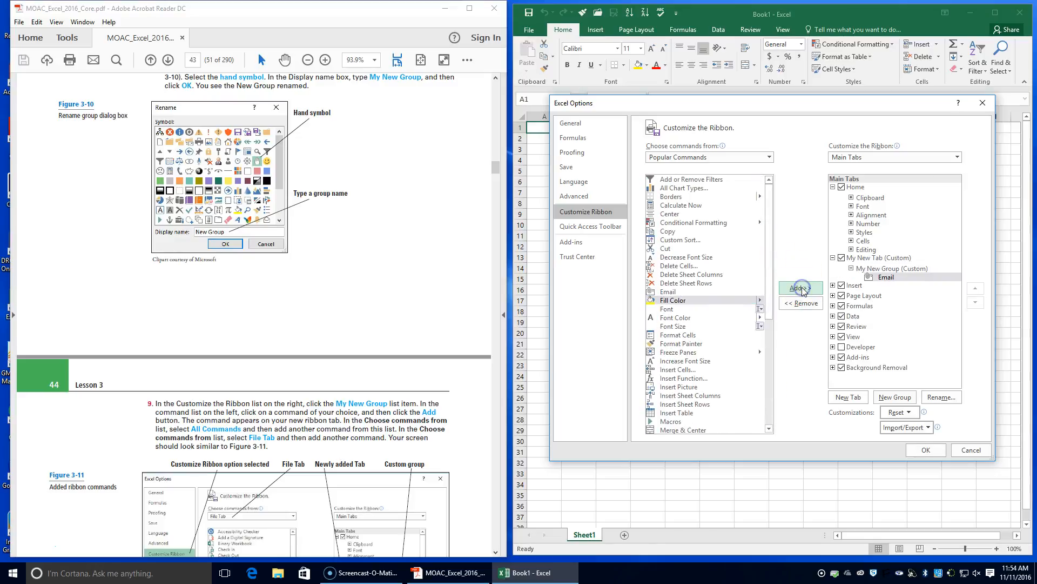
Browse the commands available under Popular Commands and All Commands.
{"action": "scroll", "coordinate": [346, 487], "scroll_direction": "down", "scroll_amount": 3}
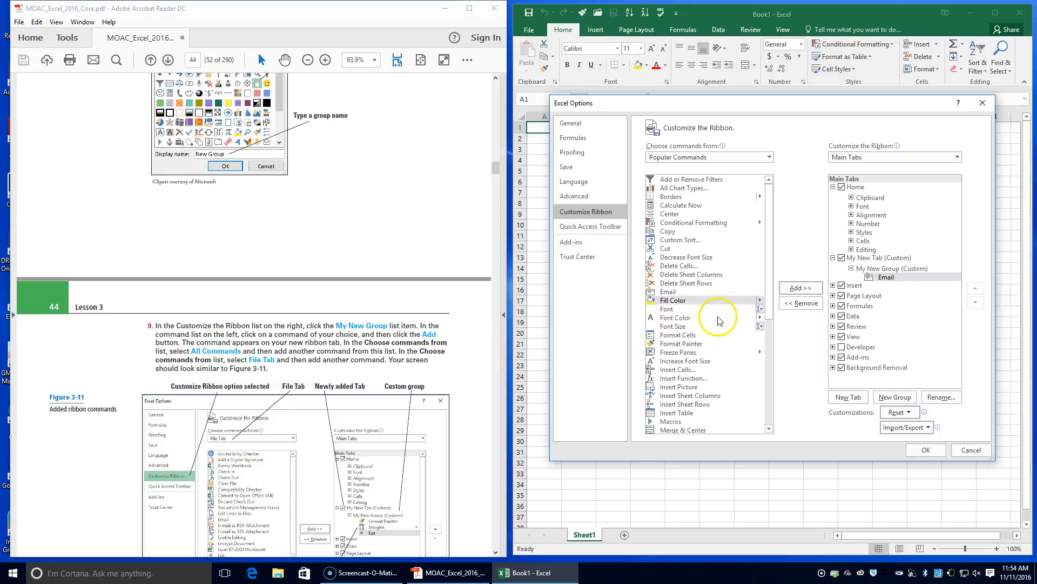
{"action": "scroll", "coordinate": [710, 324], "scroll_direction": "down", "scroll_amount": 2}
{"action": "scroll", "coordinate": [712, 324], "scroll_direction": "down", "scroll_amount": 6}
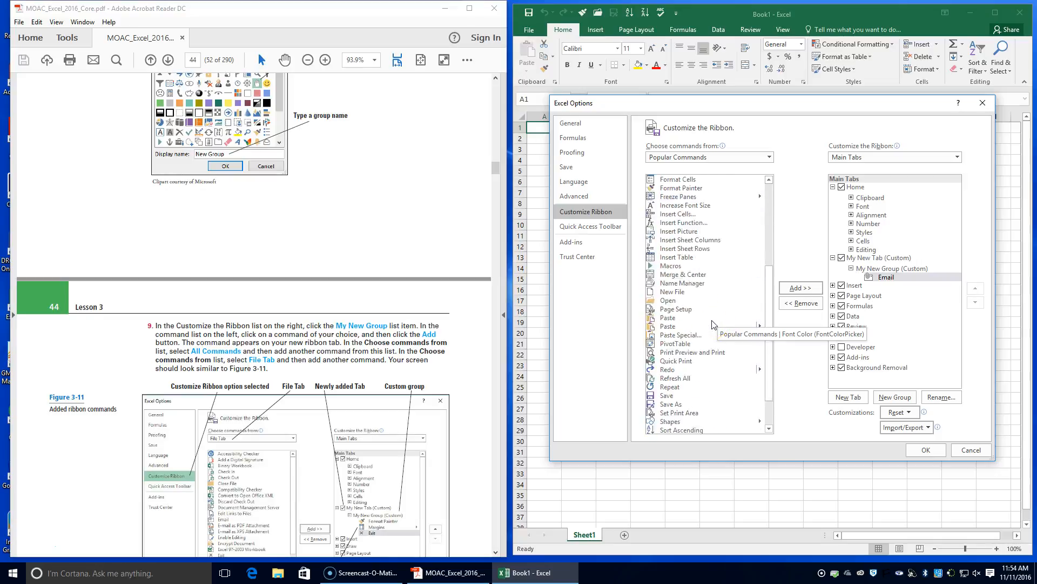
{"action": "scroll", "coordinate": [713, 324], "scroll_direction": "up", "scroll_amount": 8}
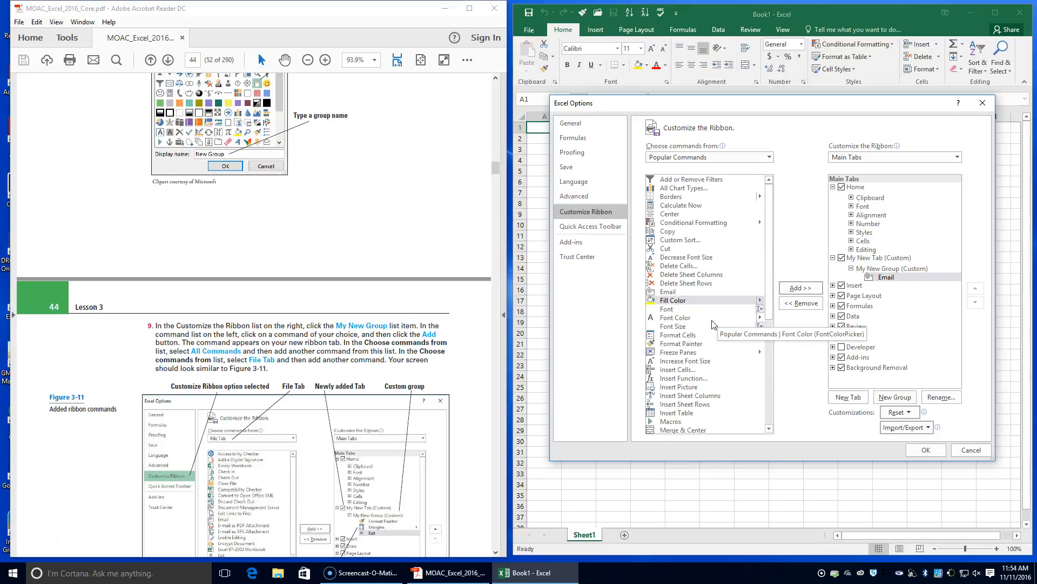
{"action": "left_click", "coordinate": [771, 158]}
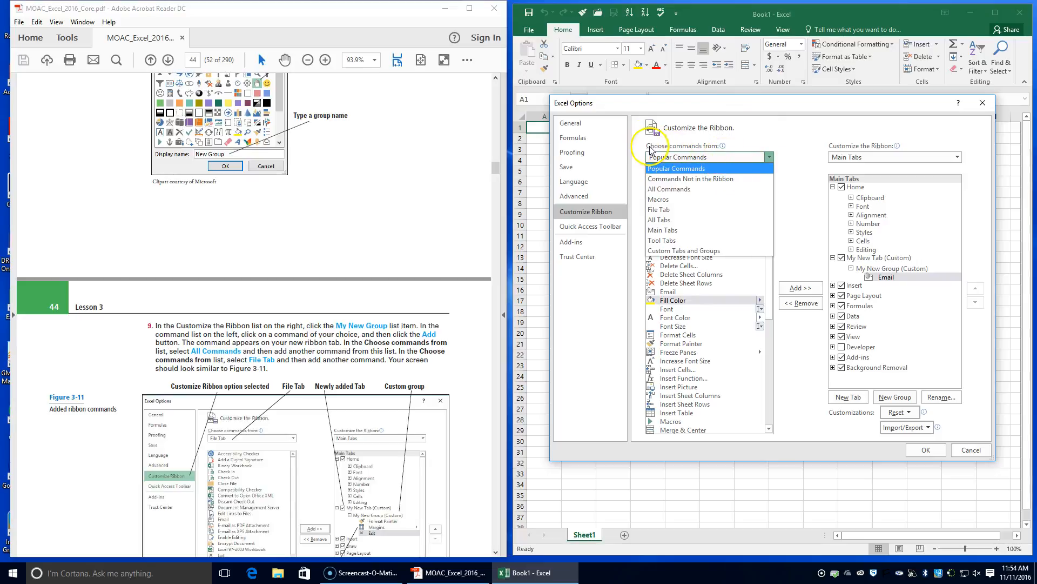
{"action": "left_click", "coordinate": [649, 190]}
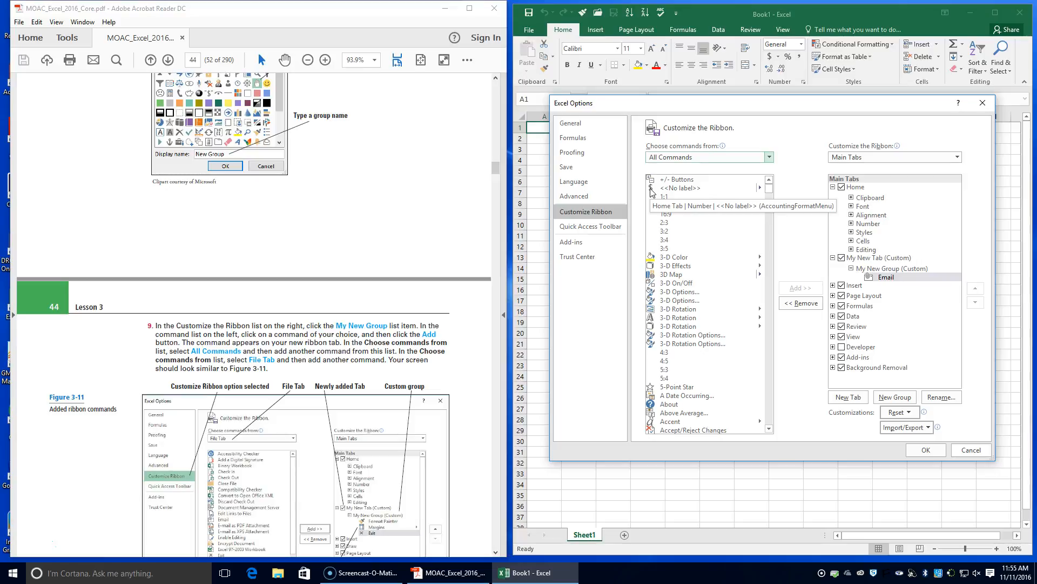
{"action": "scroll", "coordinate": [721, 267], "scroll_direction": "down", "scroll_amount": 15}
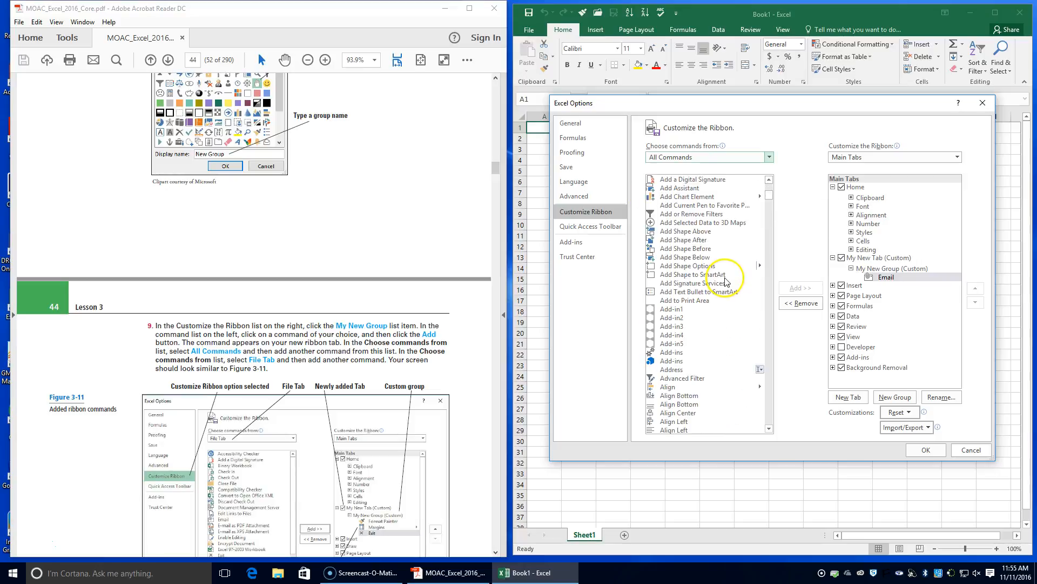
{"action": "scroll", "coordinate": [719, 253], "scroll_direction": "up", "scroll_amount": 15}
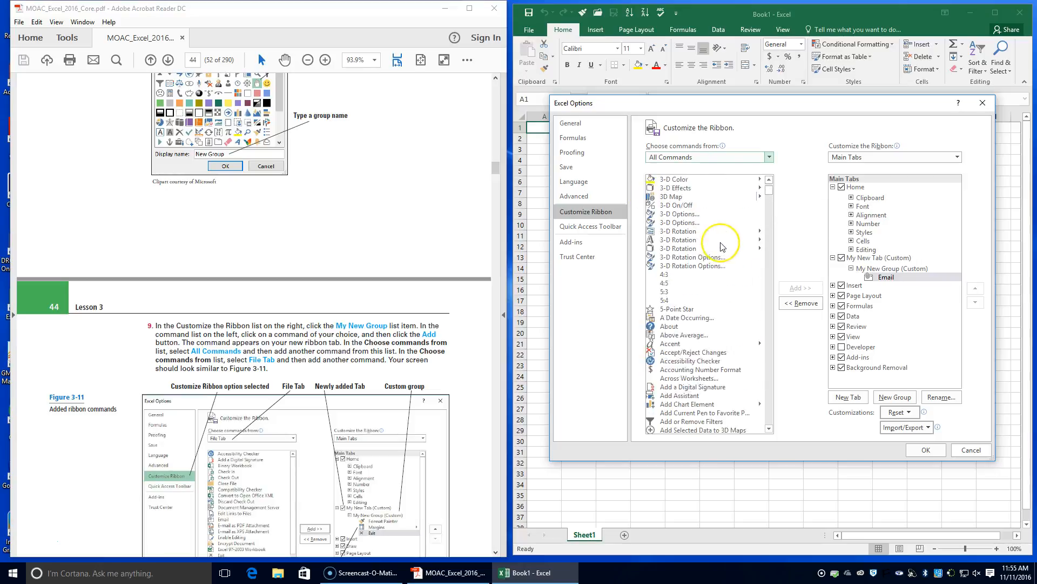
List the File Tab commands as the source and review Figure 3-11 and the exercise's remaining steps in the textbook.
{"action": "left_click", "coordinate": [768, 157]}
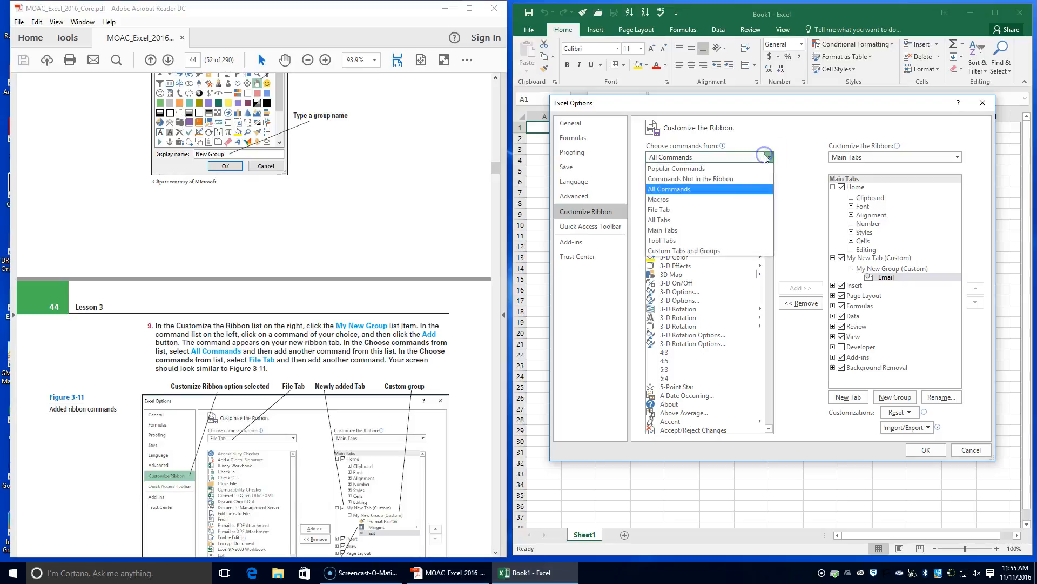
{"action": "left_click", "coordinate": [660, 211]}
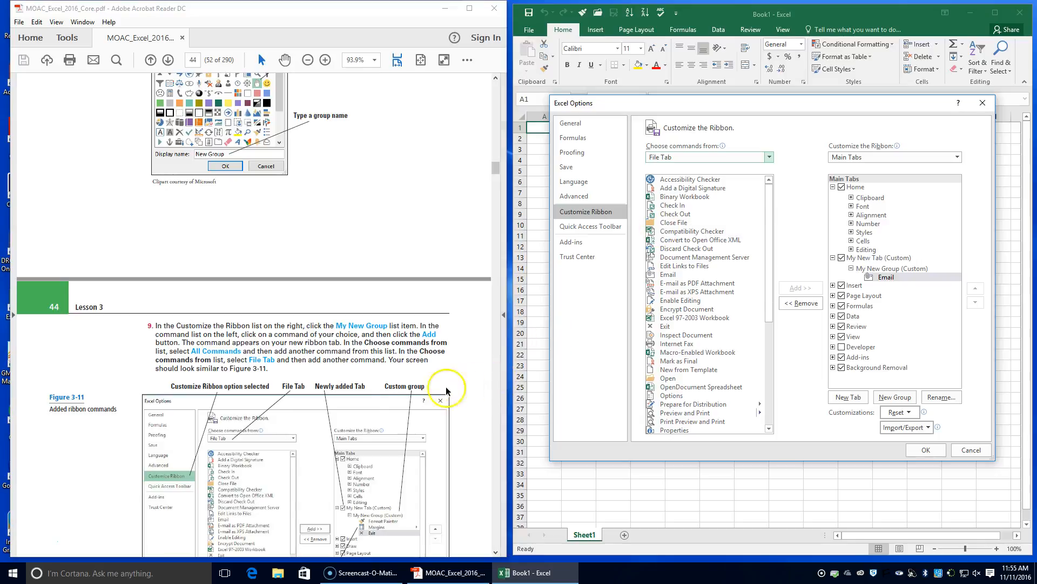
{"action": "scroll", "coordinate": [311, 439], "scroll_direction": "down", "scroll_amount": 1}
{"action": "scroll", "coordinate": [310, 439], "scroll_direction": "down", "scroll_amount": 3}
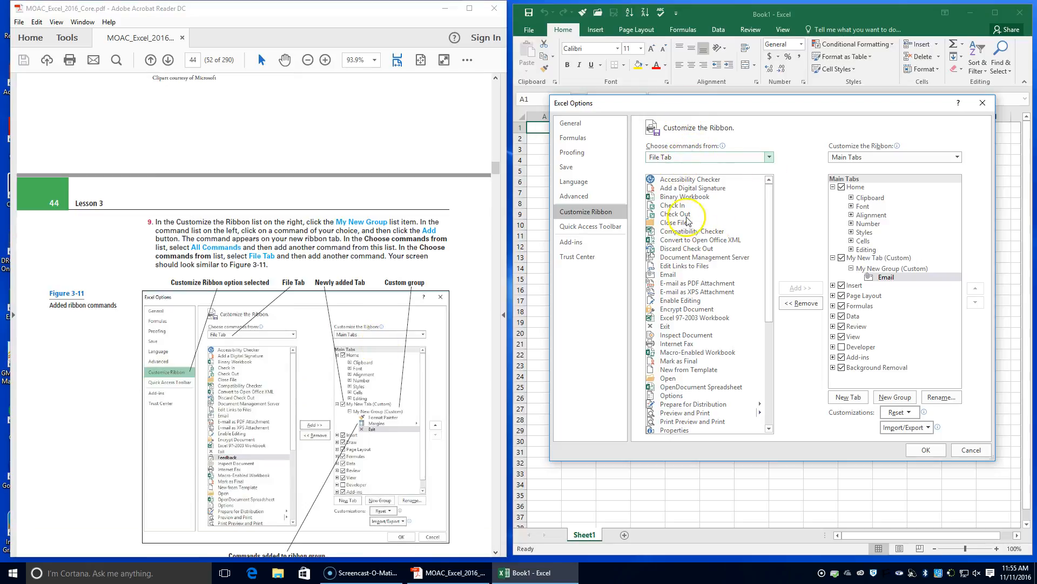
{"action": "scroll", "coordinate": [351, 381], "scroll_direction": "down", "scroll_amount": 1}
{"action": "scroll", "coordinate": [351, 381], "scroll_direction": "down", "scroll_amount": 4}
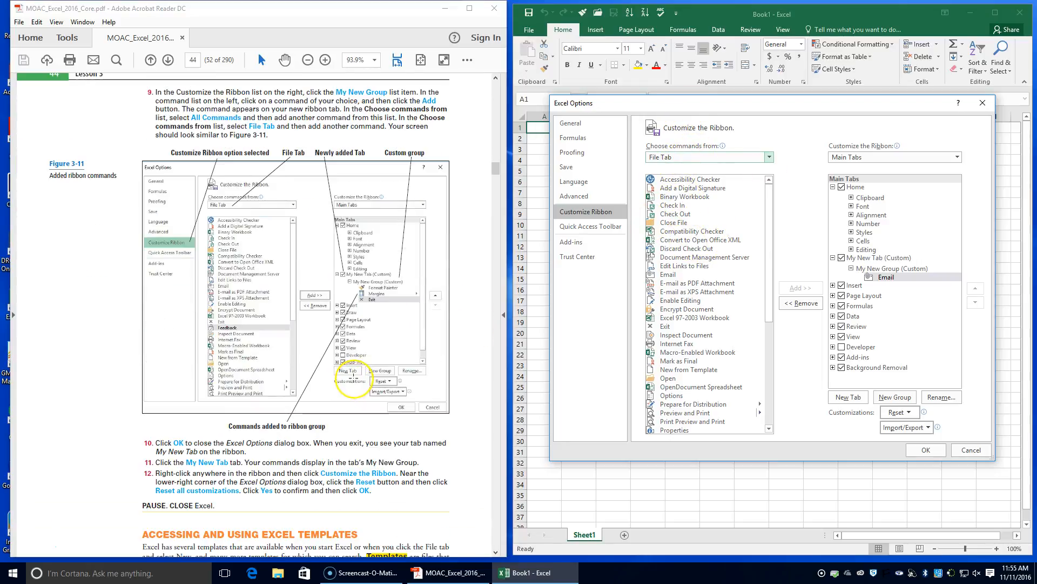
Add the Send command from the File Tab commands to My New Group and apply the ribbon changes.
{"action": "scroll", "coordinate": [353, 376], "scroll_direction": "up", "scroll_amount": 1}
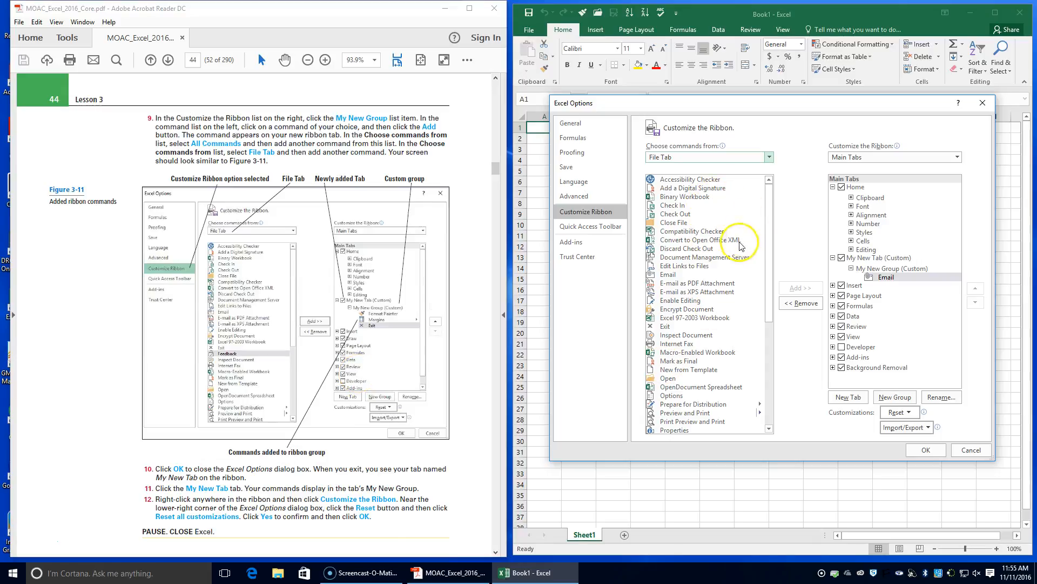
{"action": "scroll", "coordinate": [736, 259], "scroll_direction": "down", "scroll_amount": 3}
{"action": "scroll", "coordinate": [736, 258], "scroll_direction": "down", "scroll_amount": 4}
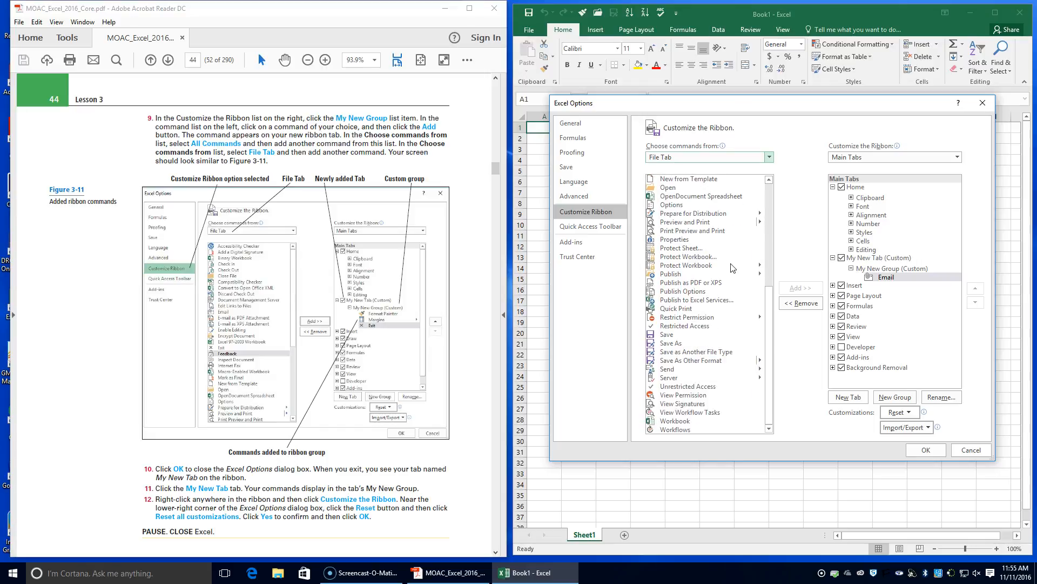
{"action": "left_click", "coordinate": [667, 369]}
{"action": "left_click", "coordinate": [808, 291]}
{"action": "left_click", "coordinate": [809, 291]}
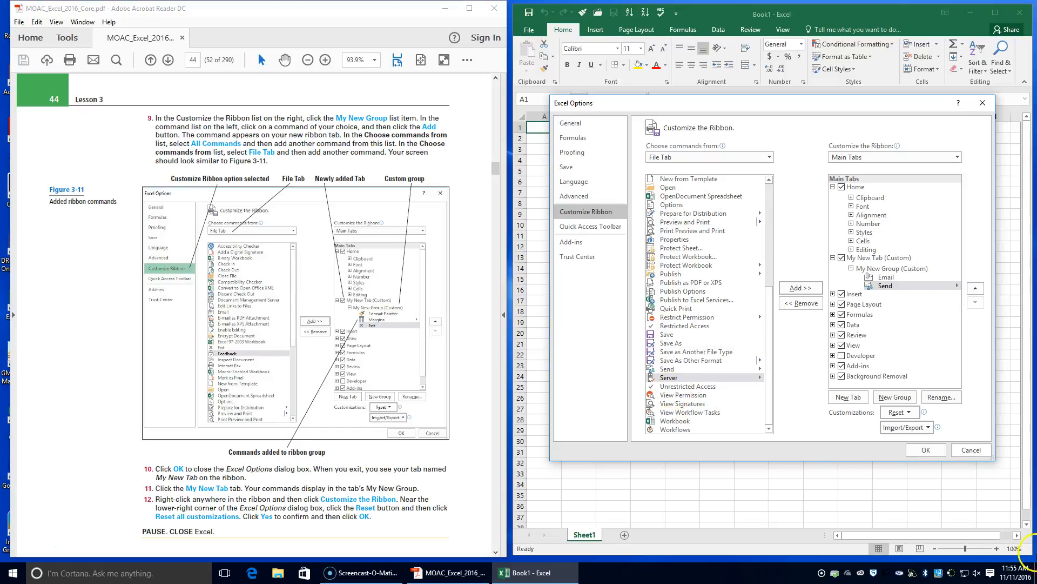
{"action": "left_click", "coordinate": [925, 448]}
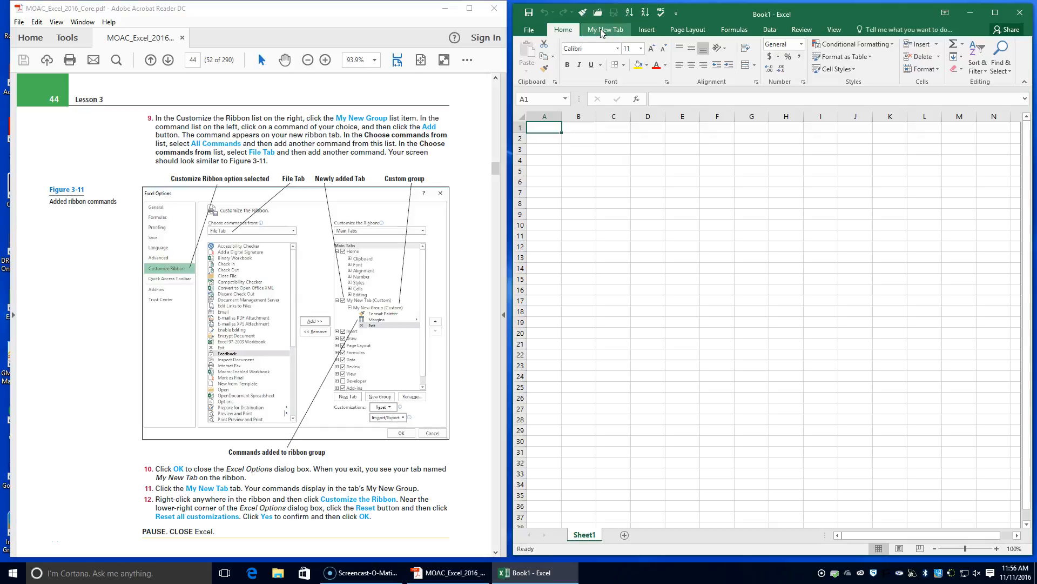
Reset all ribbon and Quick Access Toolbar customizations from the ribbon customization options and apply the reset.
{"action": "right_click", "coordinate": [666, 56]}
{"action": "left_click", "coordinate": [694, 108]}
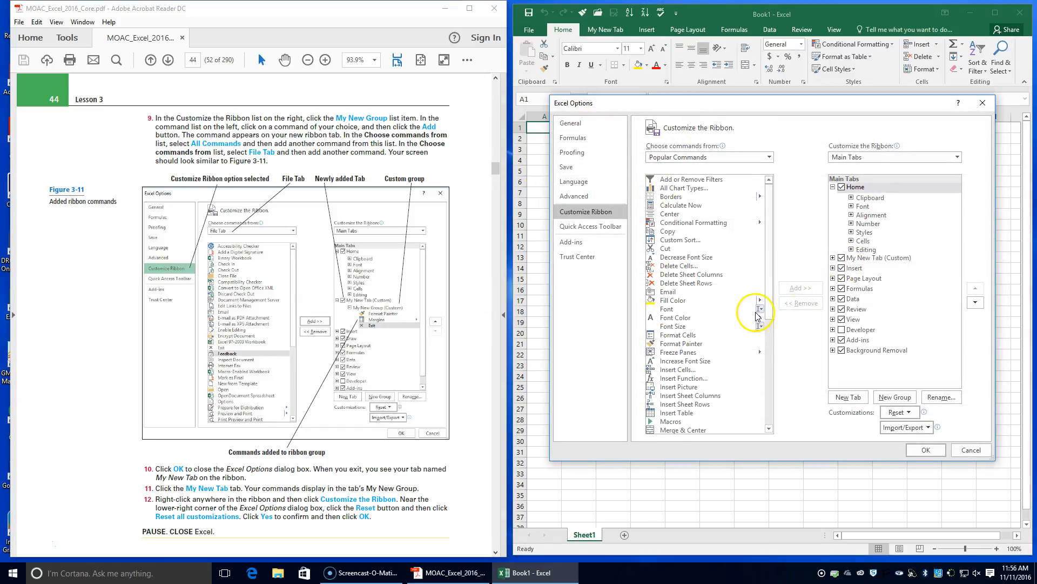
{"action": "scroll", "coordinate": [732, 347], "scroll_direction": "down", "scroll_amount": 1}
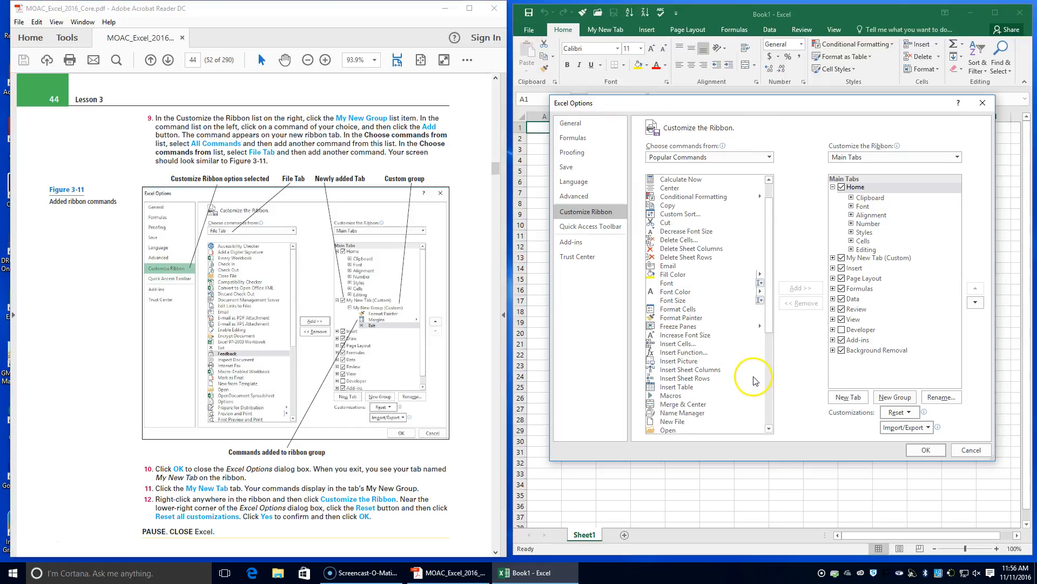
{"action": "left_click", "coordinate": [909, 412]}
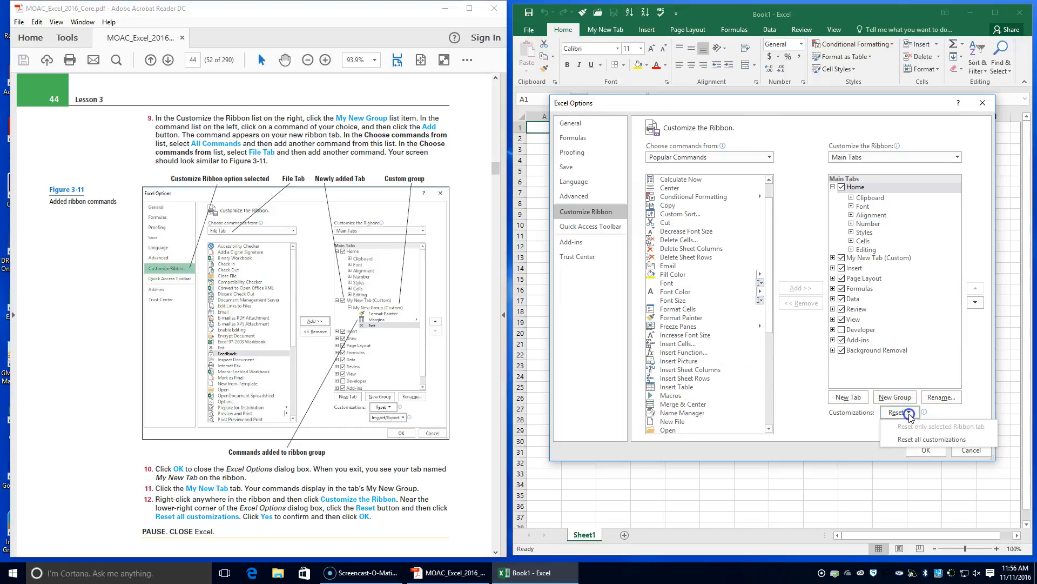
{"action": "left_click", "coordinate": [916, 439]}
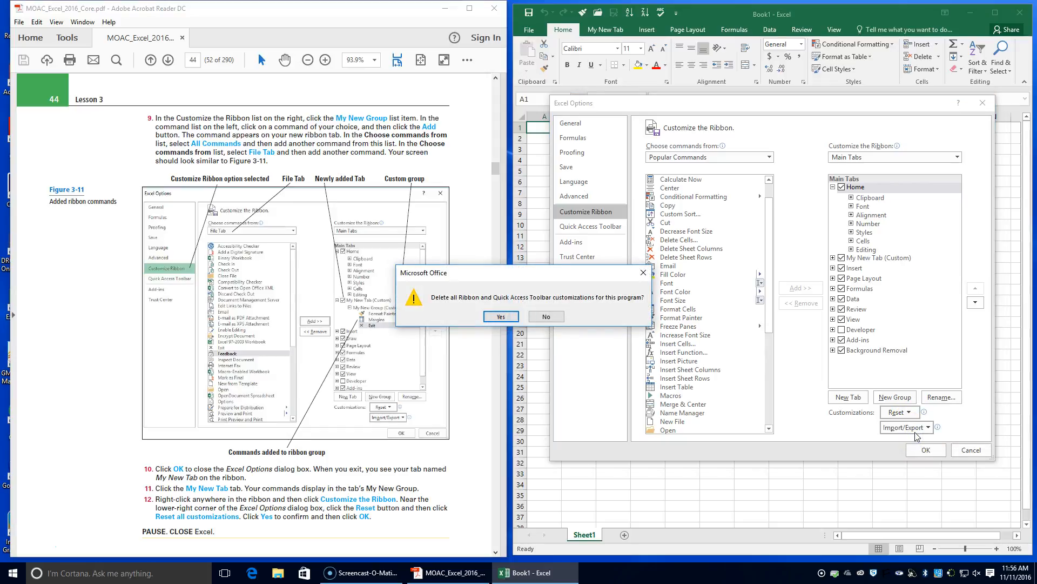
{"action": "left_click", "coordinate": [505, 317]}
{"action": "left_click", "coordinate": [920, 449]}
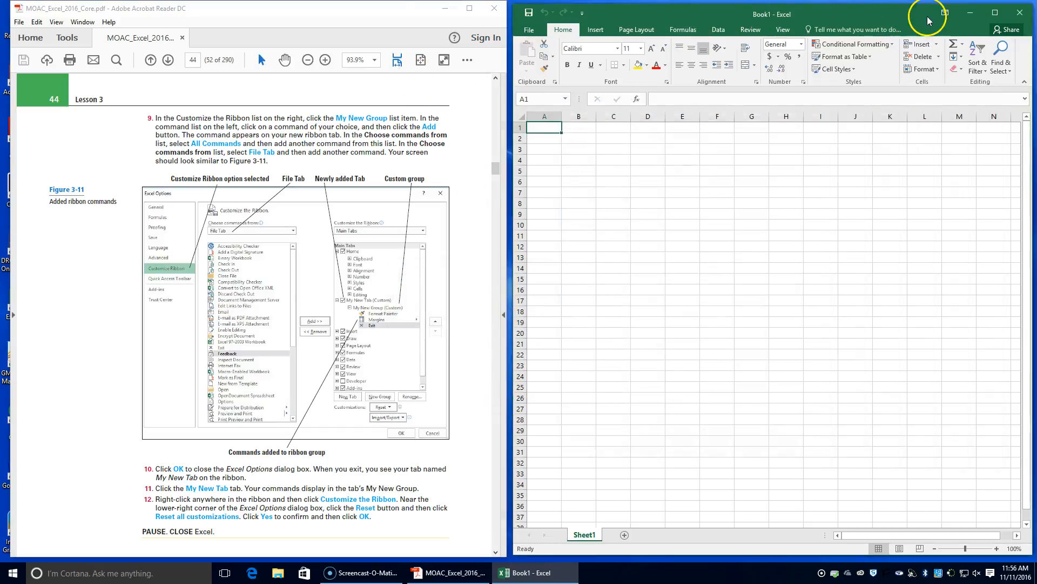
Review the Customizing the Ribbon section in the textbook and read on to the Select a Template from the New Tab exercise.
{"action": "scroll", "coordinate": [135, 292], "scroll_direction": "down", "scroll_amount": 4}
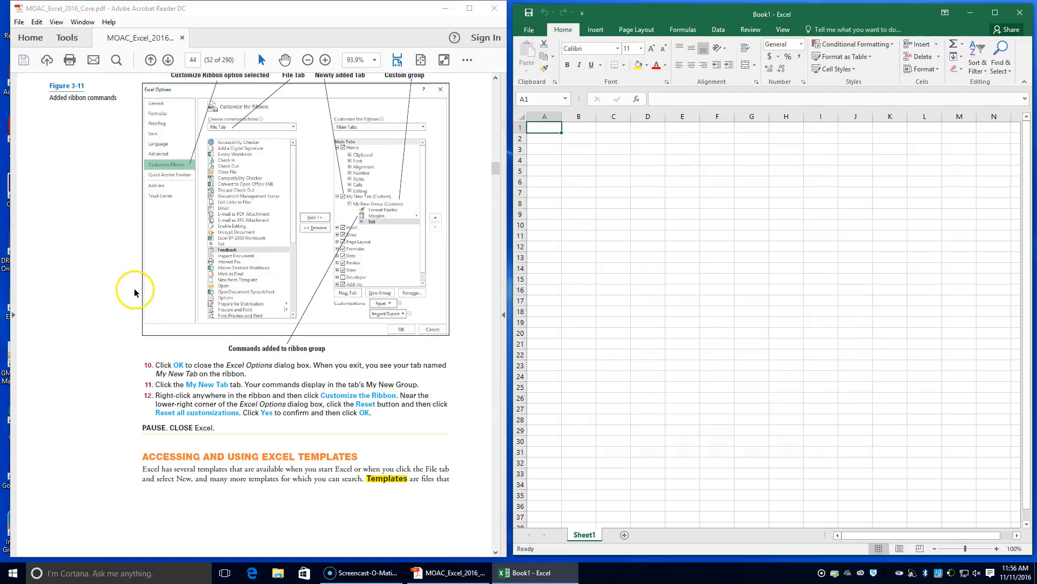
{"action": "scroll", "coordinate": [134, 289], "scroll_direction": "up", "scroll_amount": 20}
{"action": "scroll", "coordinate": [131, 271], "scroll_direction": "up", "scroll_amount": 20}
{"action": "left_click", "coordinate": [140, 269]}
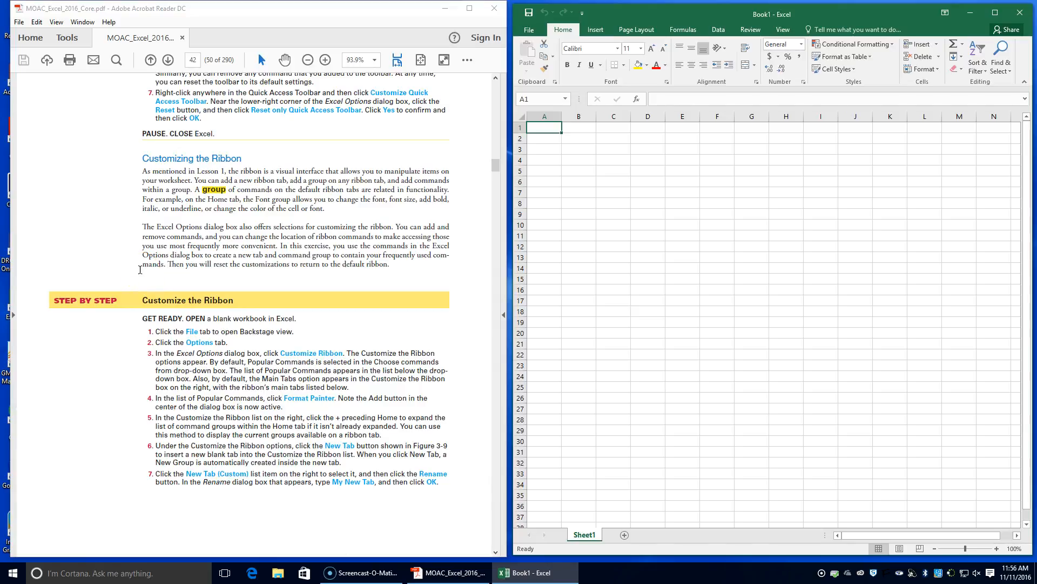
{"action": "scroll", "coordinate": [278, 370], "scroll_direction": "down", "scroll_amount": 15}
{"action": "scroll", "coordinate": [286, 367], "scroll_direction": "down", "scroll_amount": 15}
{"action": "scroll", "coordinate": [288, 357], "scroll_direction": "down", "scroll_amount": 8}
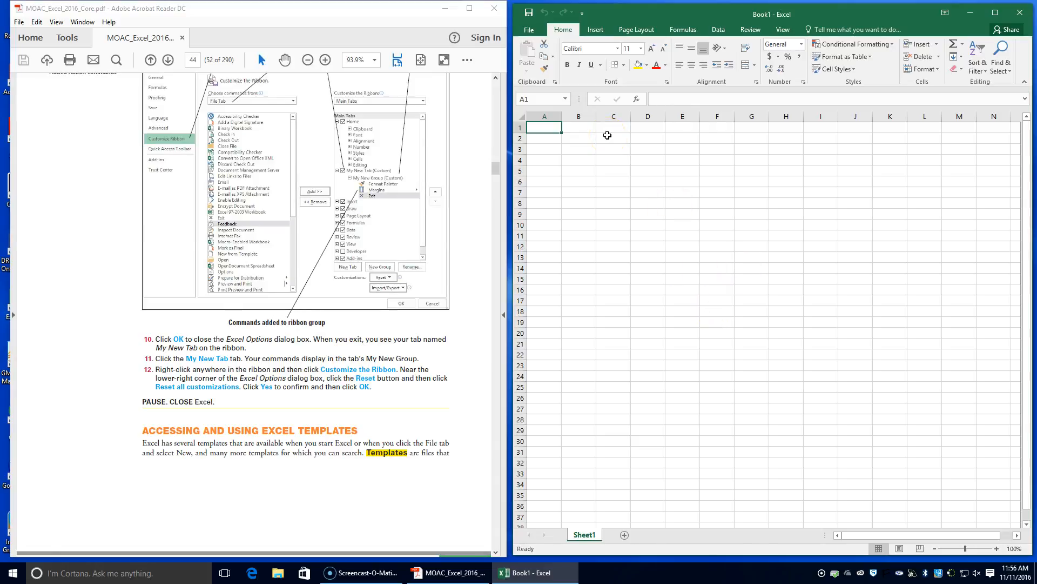
{"action": "scroll", "coordinate": [358, 357], "scroll_direction": "down", "scroll_amount": 3}
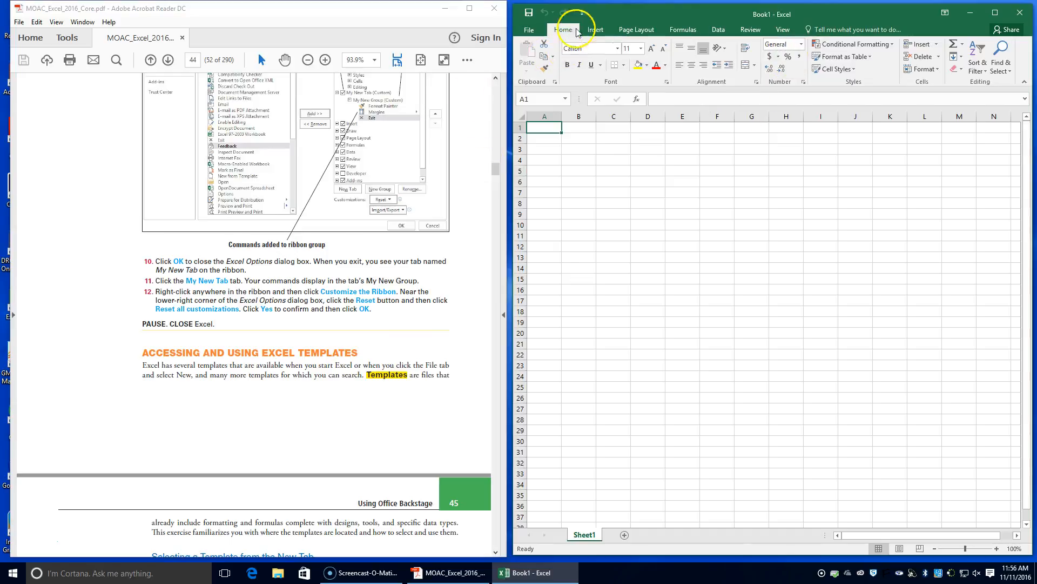
{"action": "scroll", "coordinate": [332, 357], "scroll_direction": "down", "scroll_amount": 5}
{"action": "scroll", "coordinate": [332, 359], "scroll_direction": "down", "scroll_amount": 4}
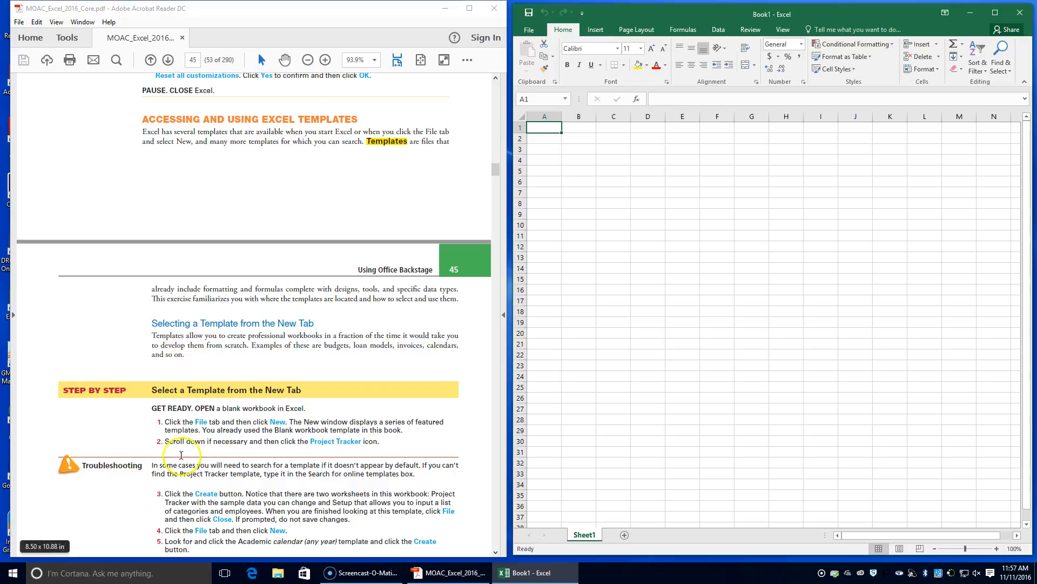
Bring up the templates for a new workbook, look through the featured ones and check the textbook's Troubleshooting note.
{"action": "left_click", "coordinate": [529, 29]}
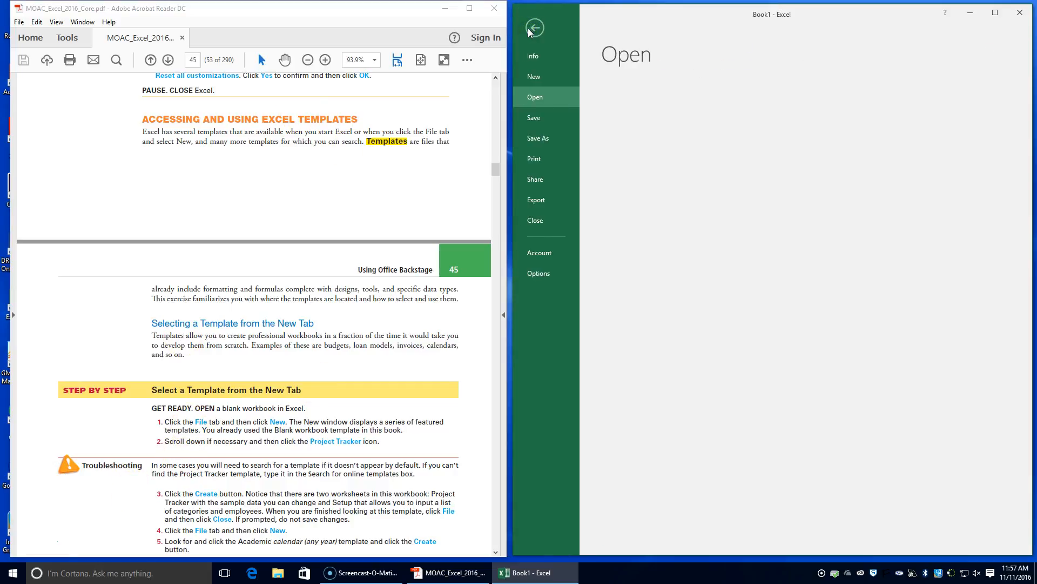
{"action": "left_click", "coordinate": [543, 78]}
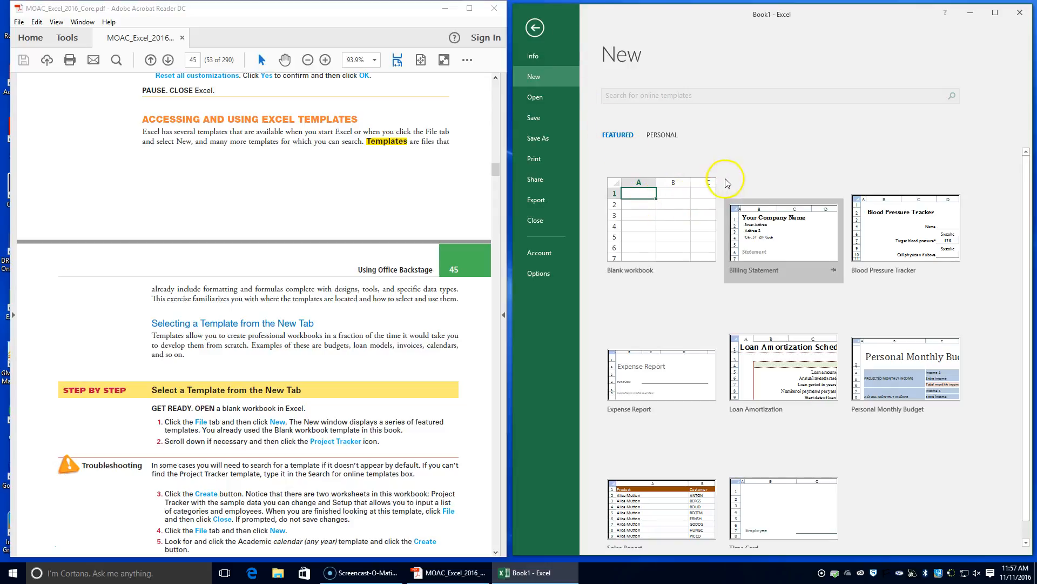
{"action": "scroll", "coordinate": [724, 184], "scroll_direction": "down", "scroll_amount": 1}
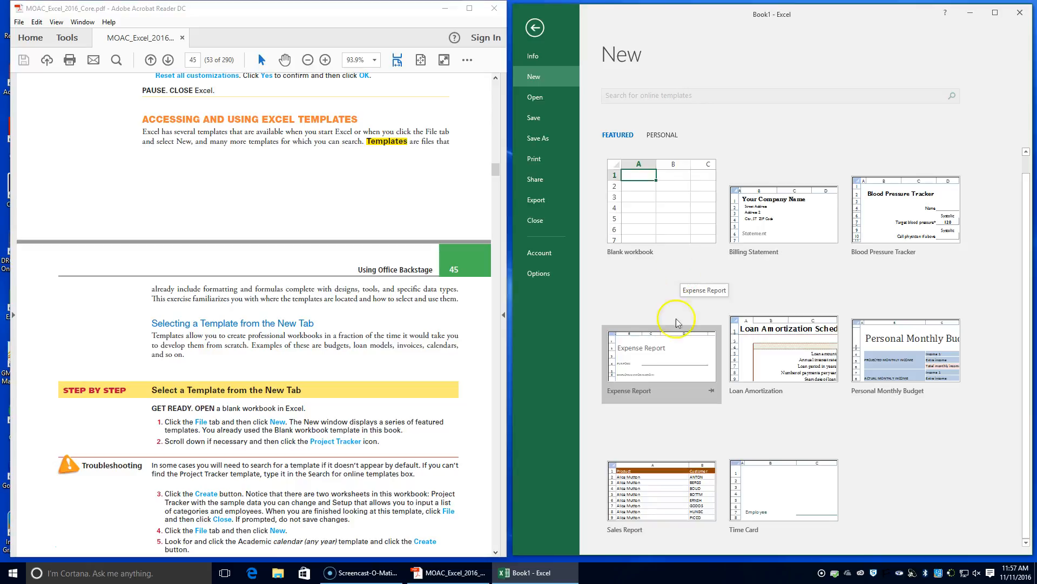
{"action": "scroll", "coordinate": [809, 377], "scroll_direction": "up", "scroll_amount": 1}
{"action": "scroll", "coordinate": [811, 378], "scroll_direction": "down", "scroll_amount": 1}
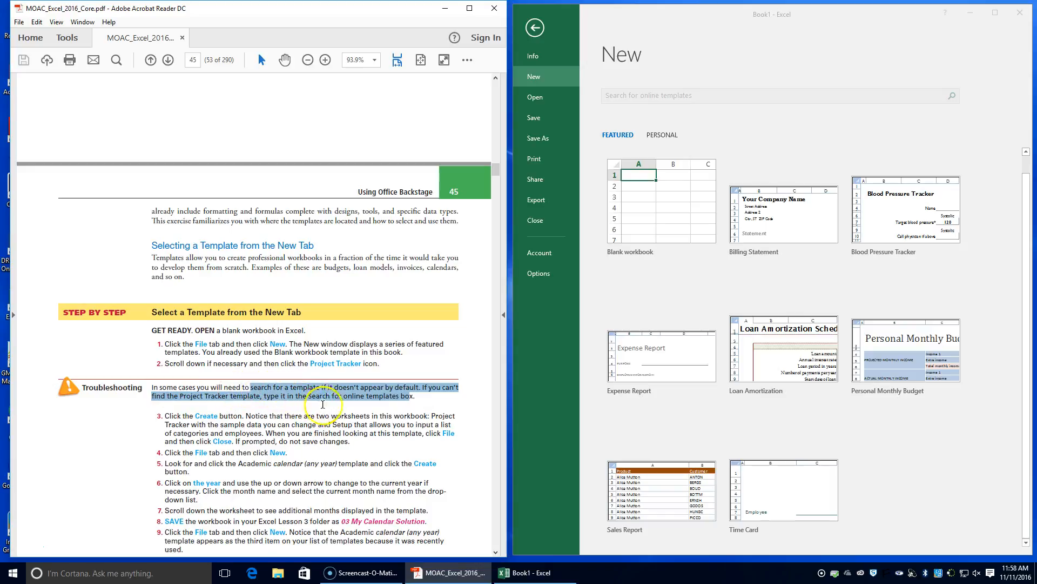
Try to use the online template search, then check the Info page and the personal and featured template lists.
{"action": "left_click", "coordinate": [661, 91]}
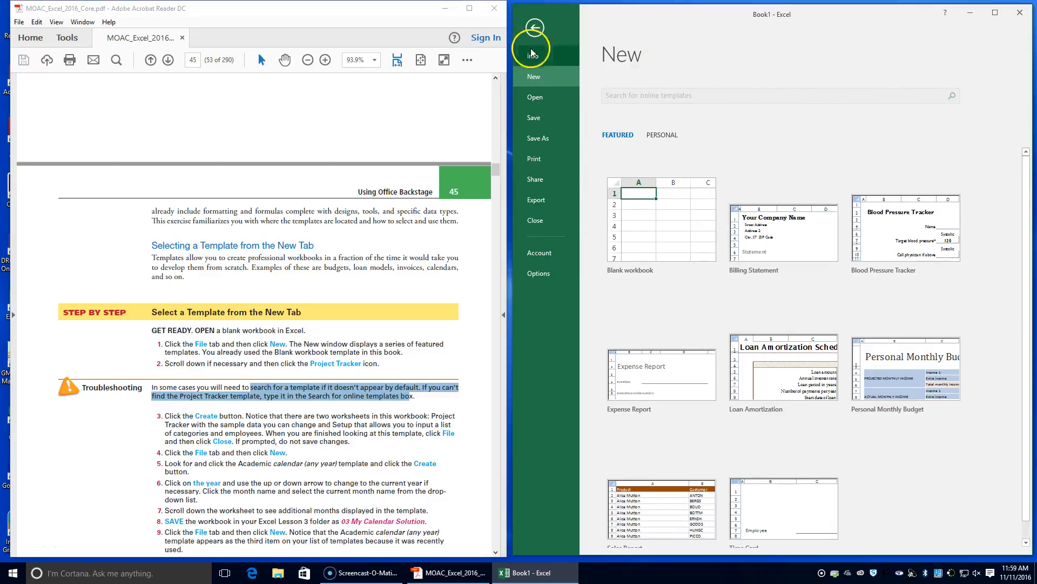
{"action": "left_click", "coordinate": [533, 57]}
{"action": "left_click", "coordinate": [541, 77]}
{"action": "left_click", "coordinate": [661, 135]}
{"action": "left_click", "coordinate": [616, 135]}
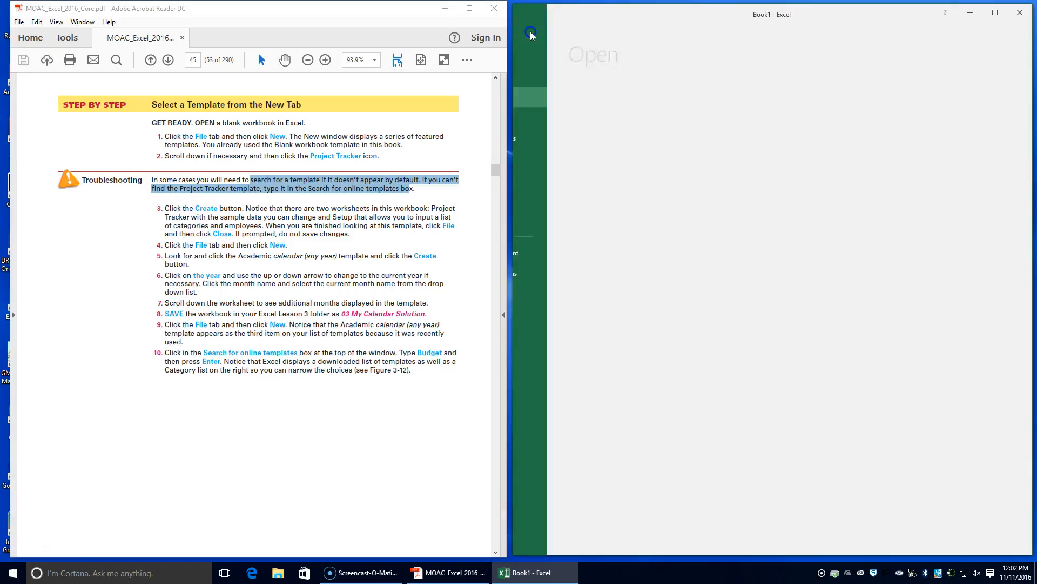
Reload the new workbook templates, retry the online template search and look through the featured templates again.
{"action": "left_click", "coordinate": [550, 76]}
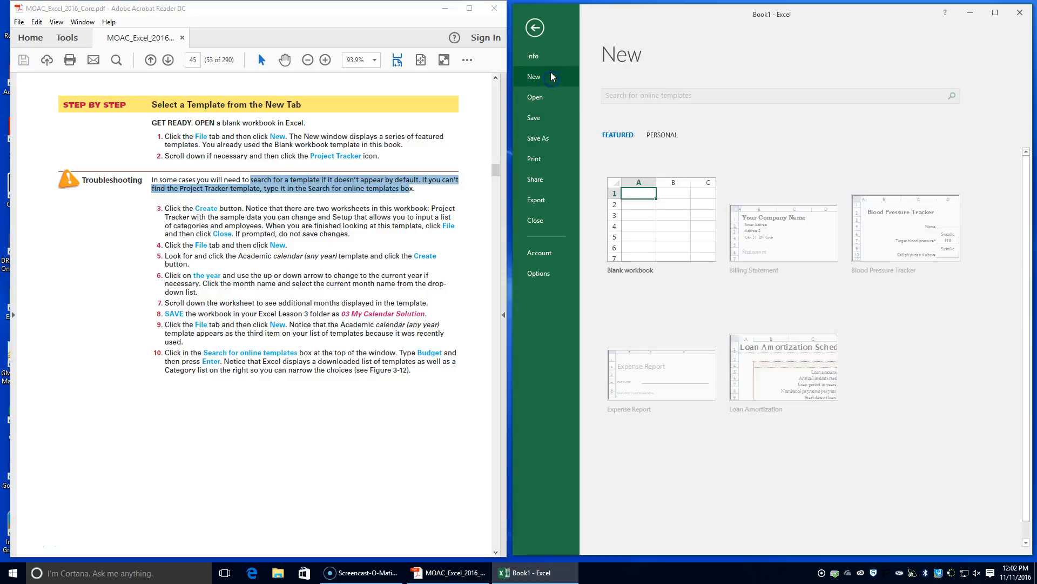
{"action": "left_click", "coordinate": [645, 103]}
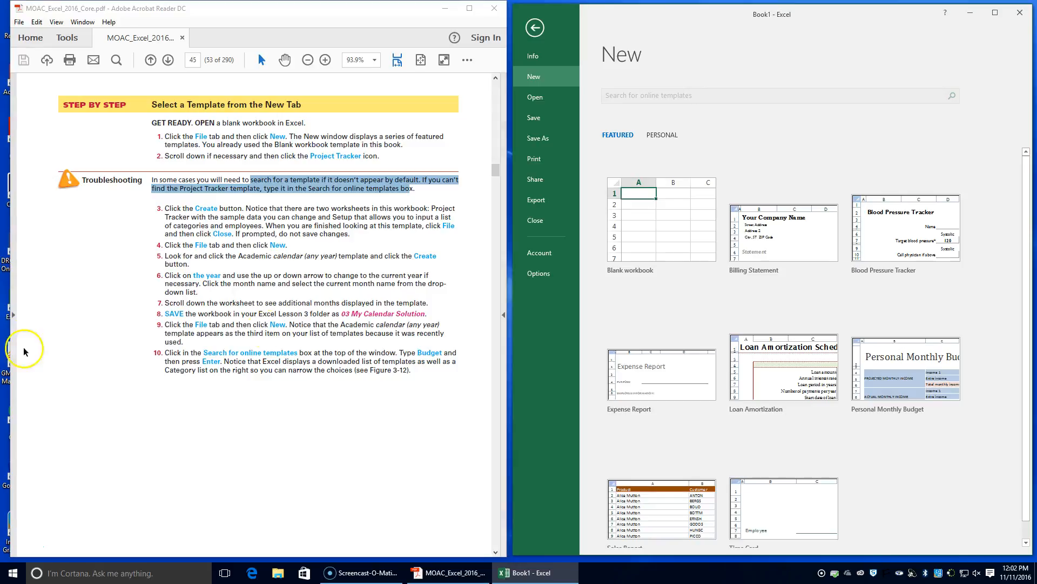
{"action": "left_click", "coordinate": [643, 101]}
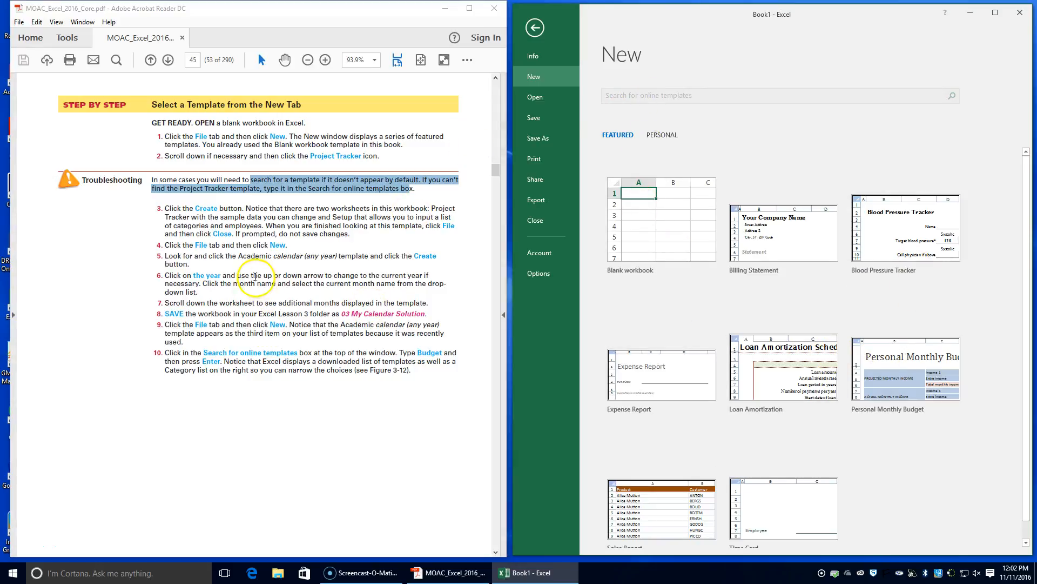
{"action": "left_click", "coordinate": [612, 100]}
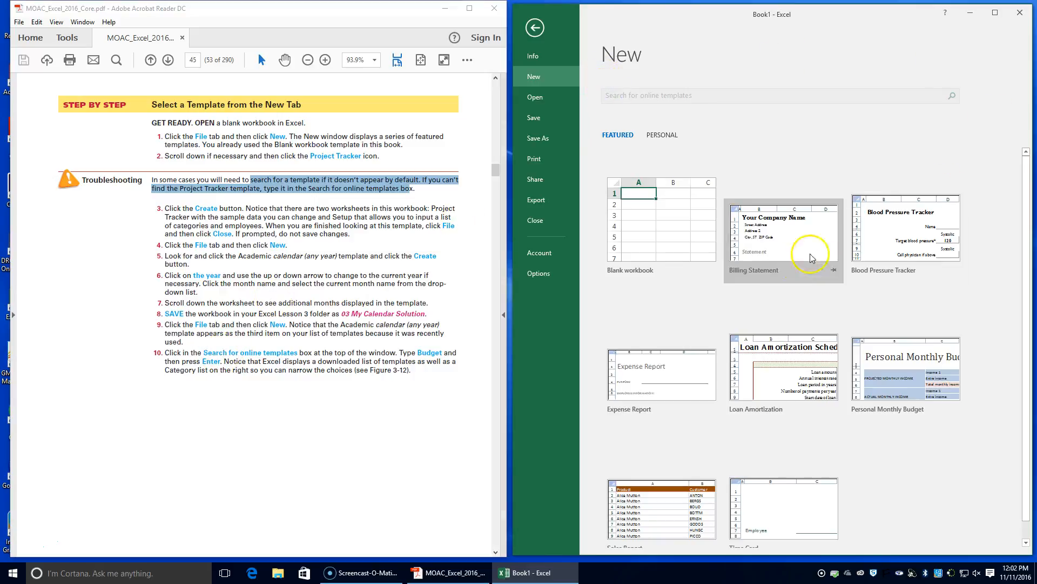
{"action": "scroll", "coordinate": [754, 267], "scroll_direction": "down", "scroll_amount": 1}
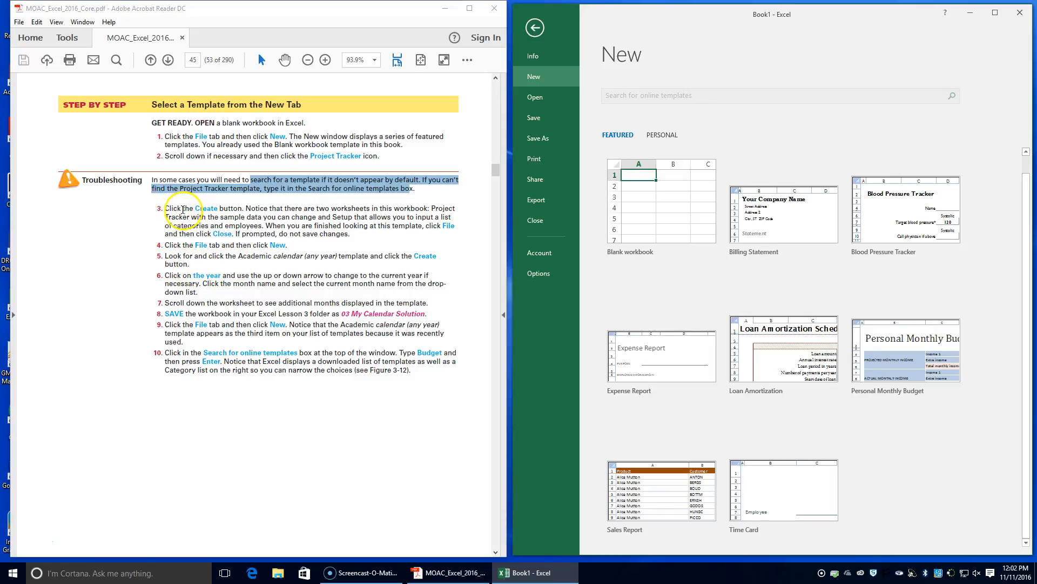
Examine Figure 3-12 on budget templates in the textbook and compare the personal and featured template lists.
{"action": "scroll", "coordinate": [208, 251], "scroll_direction": "down", "scroll_amount": 2}
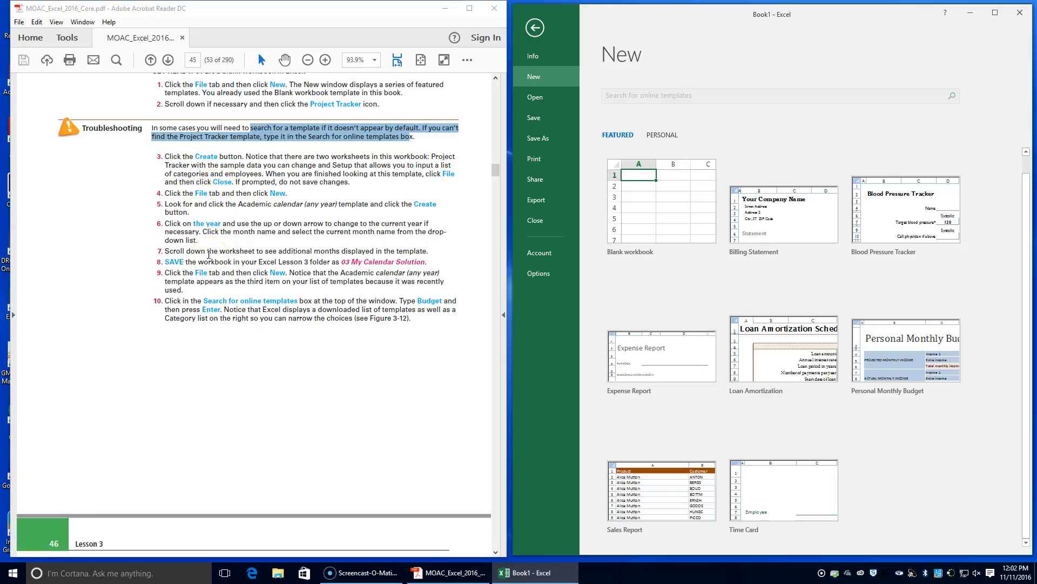
{"action": "scroll", "coordinate": [209, 254], "scroll_direction": "down", "scroll_amount": 10}
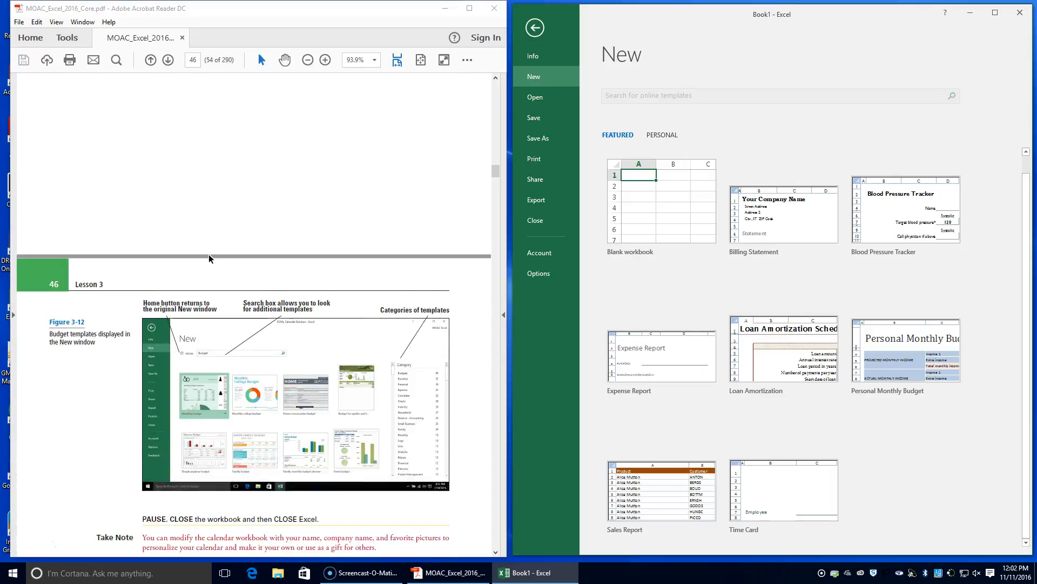
{"action": "left_click", "coordinate": [660, 137]}
{"action": "left_click", "coordinate": [622, 136]}
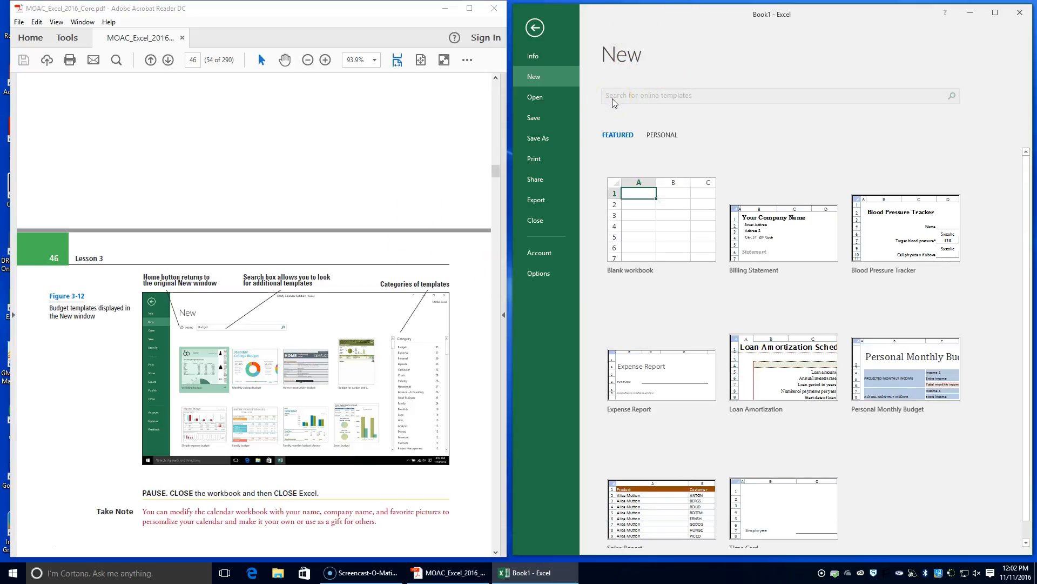
{"action": "left_click", "coordinate": [723, 137]}
Review the template exercise from step 3 onward in the textbook, then the Knowledge Assessment and Projects 3-1 and 3-2.
{"action": "left_click", "coordinate": [414, 193]}
{"action": "scroll", "coordinate": [415, 205], "scroll_direction": "down", "scroll_amount": 1}
{"action": "scroll", "coordinate": [416, 200], "scroll_direction": "up", "scroll_amount": 10}
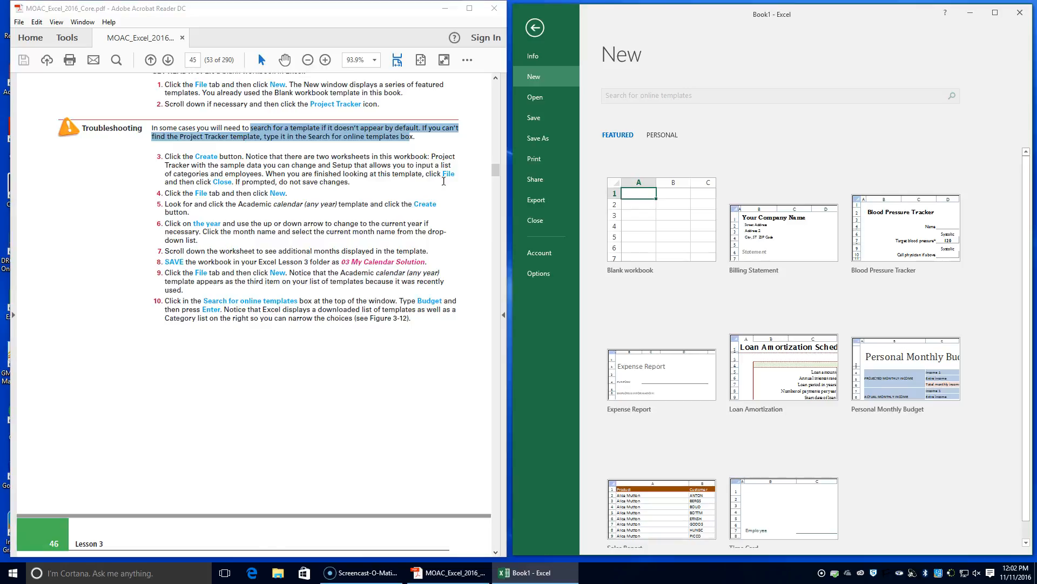
{"action": "left_click", "coordinate": [161, 156]}
{"action": "left_click_drag", "start_coordinate": [157, 156], "coordinate": [173, 159]}
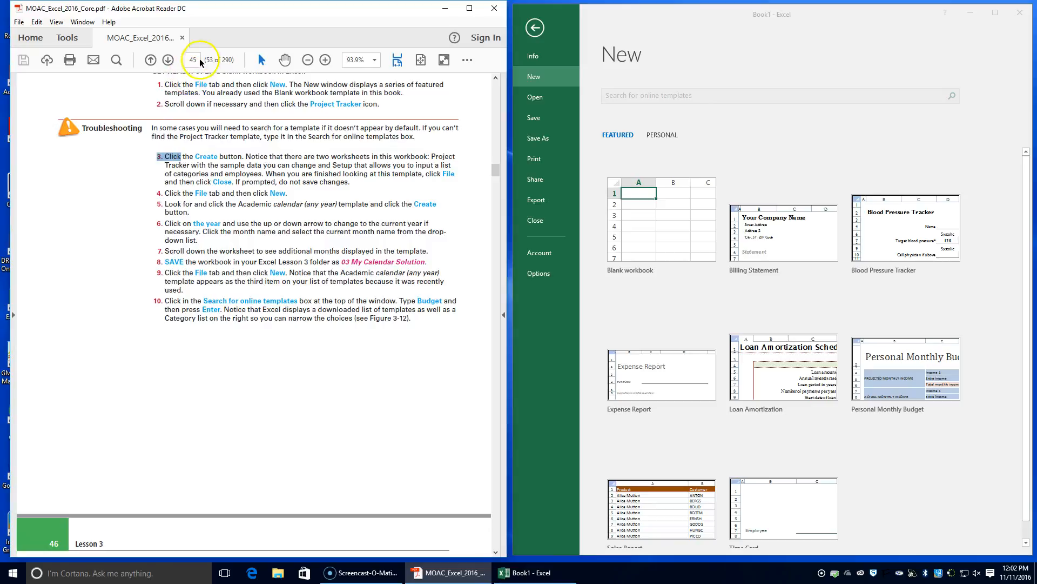
{"action": "scroll", "coordinate": [198, 194], "scroll_direction": "down", "scroll_amount": 12}
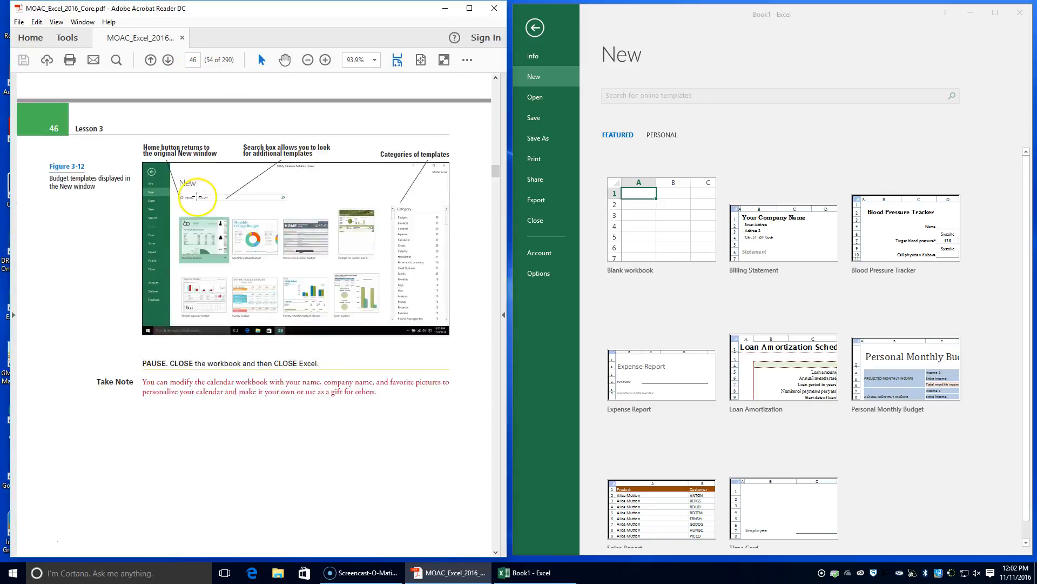
{"action": "scroll", "coordinate": [197, 195], "scroll_direction": "down", "scroll_amount": 9}
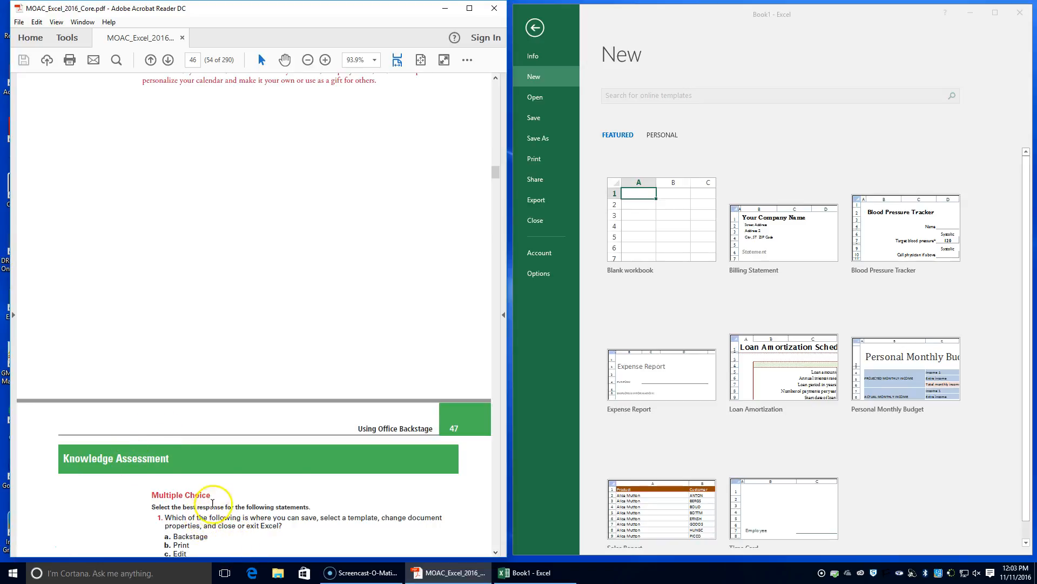
{"action": "scroll", "coordinate": [211, 513], "scroll_direction": "down", "scroll_amount": 8}
{"action": "scroll", "coordinate": [214, 506], "scroll_direction": "down", "scroll_amount": 8}
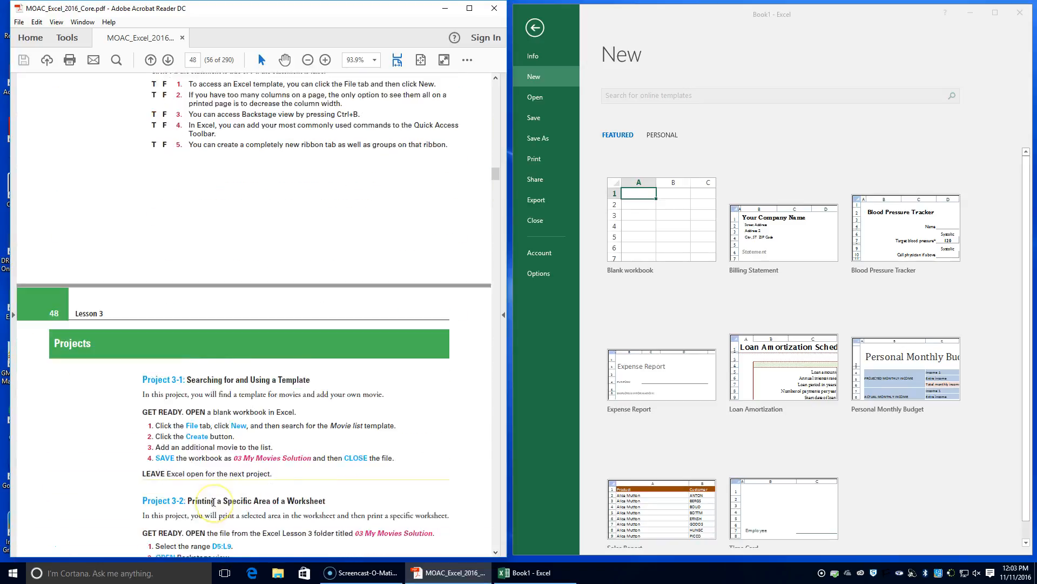
{"action": "scroll", "coordinate": [217, 500], "scroll_direction": "down", "scroll_amount": 2}
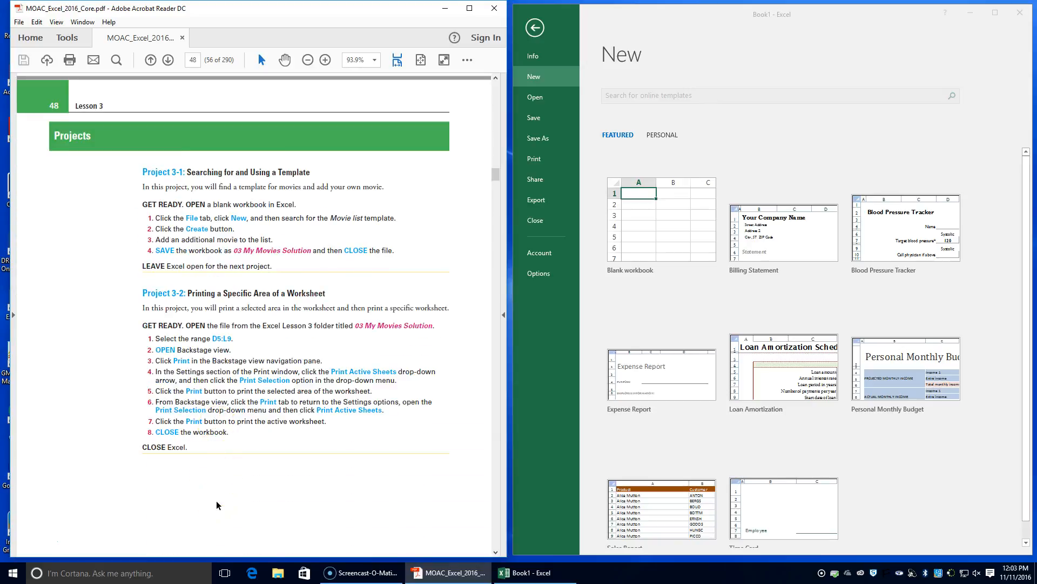